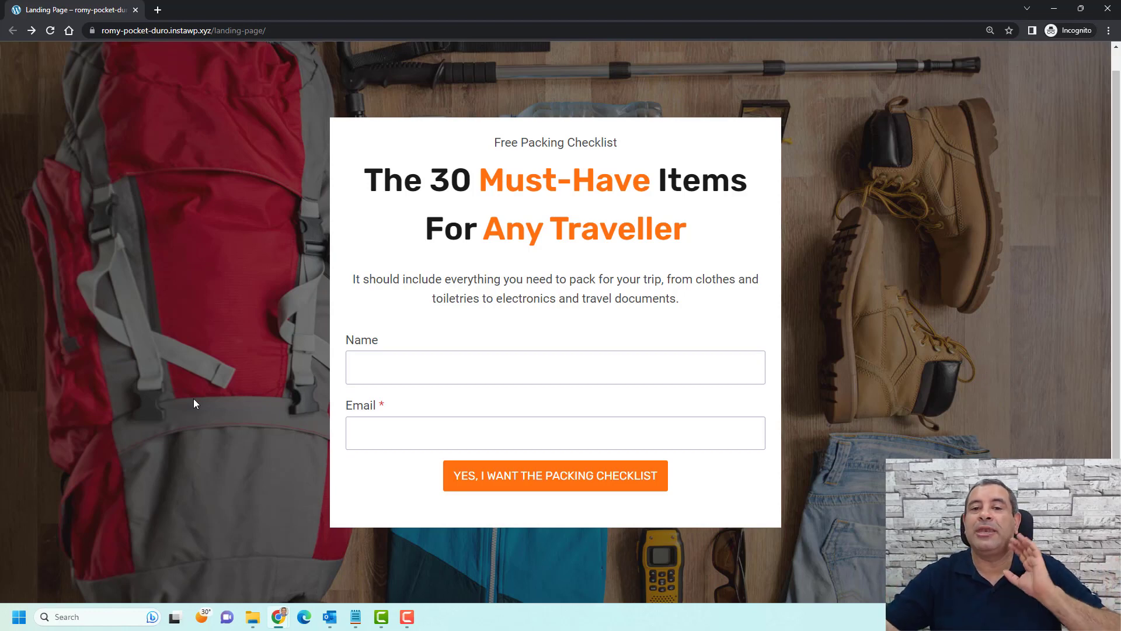
- Autofill the Name and Email fields and submit with 'Yes, I want the packing checklist'
click(437, 368)
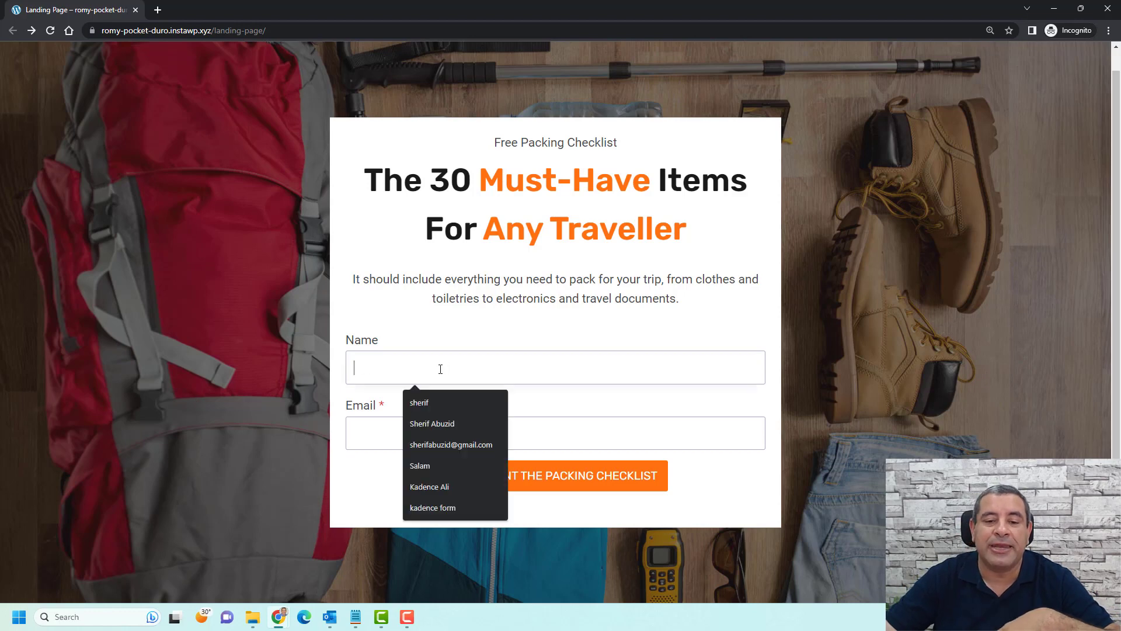
click(418, 398)
click(432, 423)
click(451, 287)
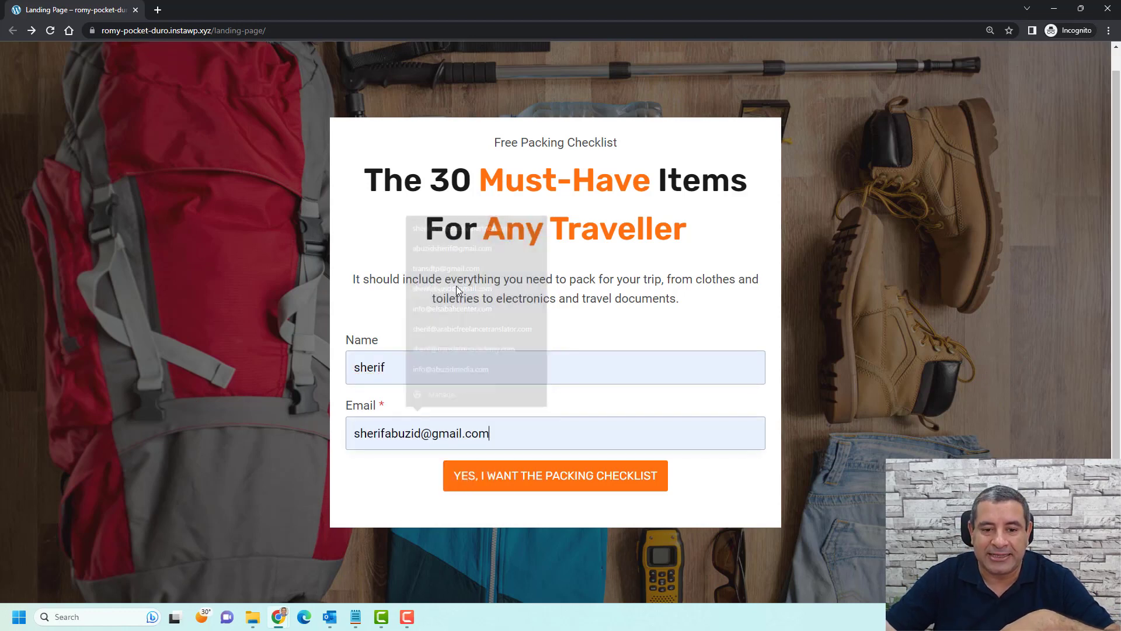
click(510, 481)
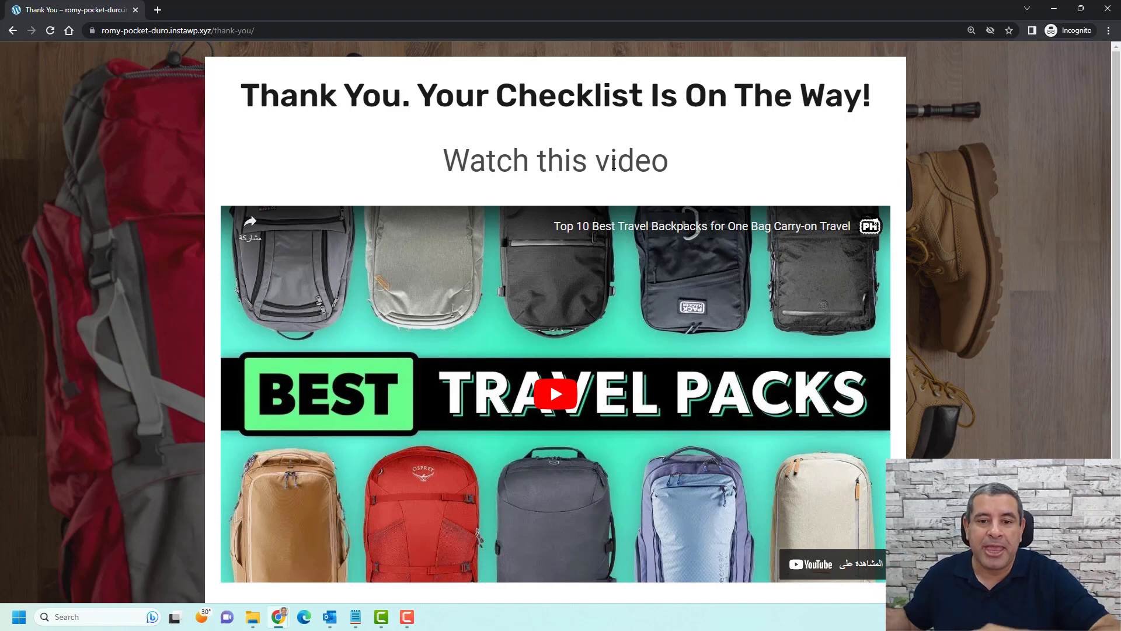
- Scroll down and back up through the Thank You page's travel-pack video
scroll(614, 163, down, 2)
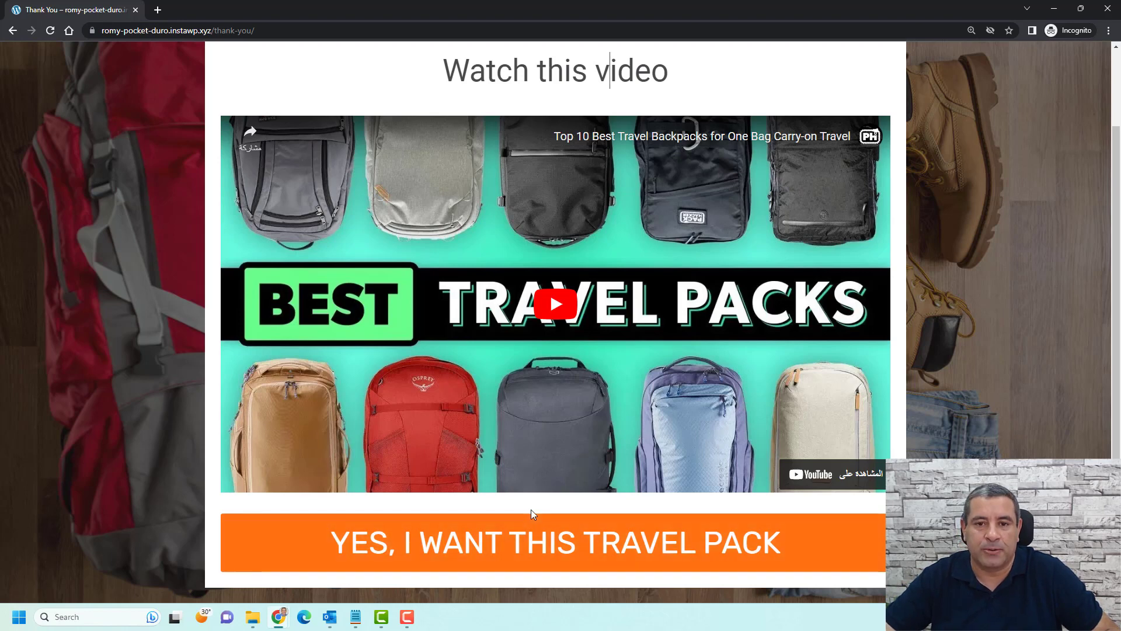
scroll(531, 514, up, 2)
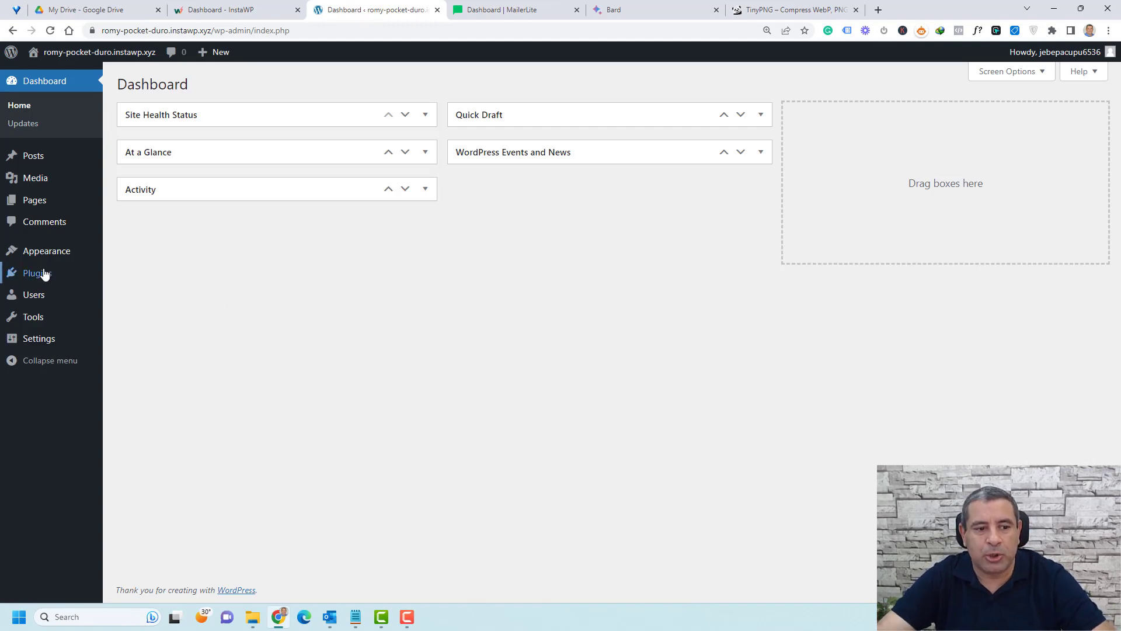
- Search the plugin directory for 'Kadence Blocks', install it and activate it
mouse_move(38, 272)
click(133, 293)
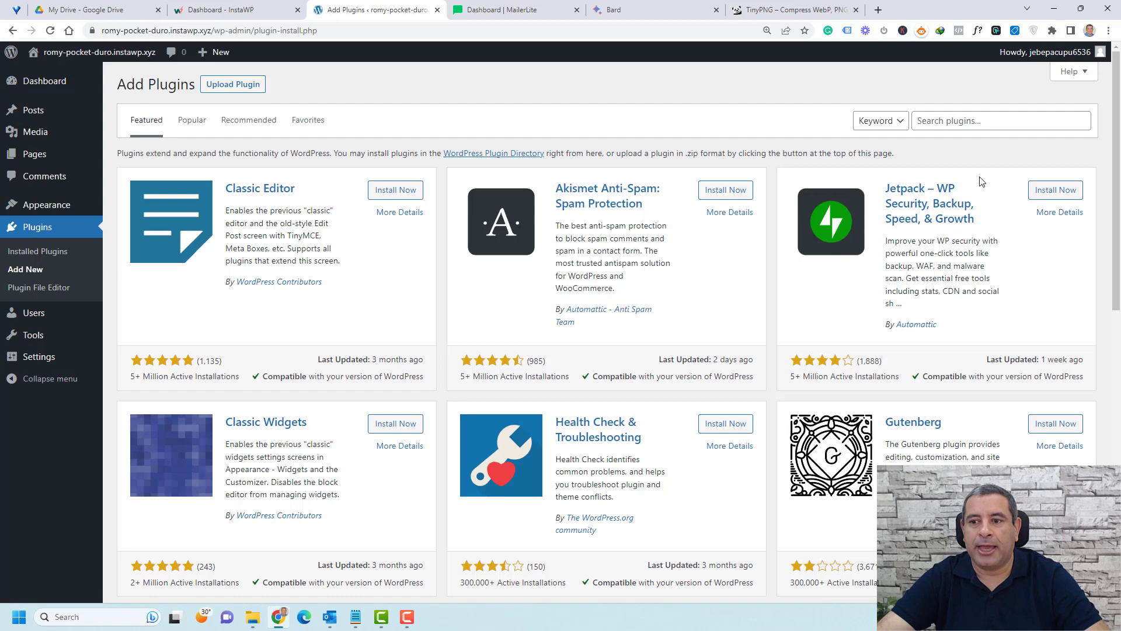
click(985, 121)
text(Kadence Blocks)
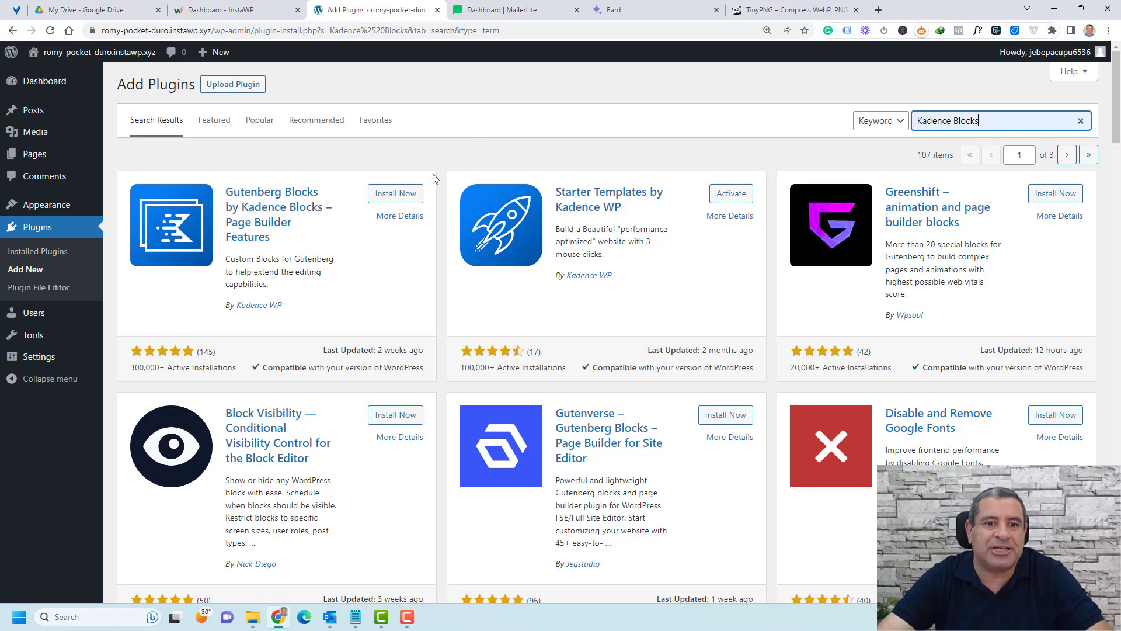
click(390, 196)
click(409, 193)
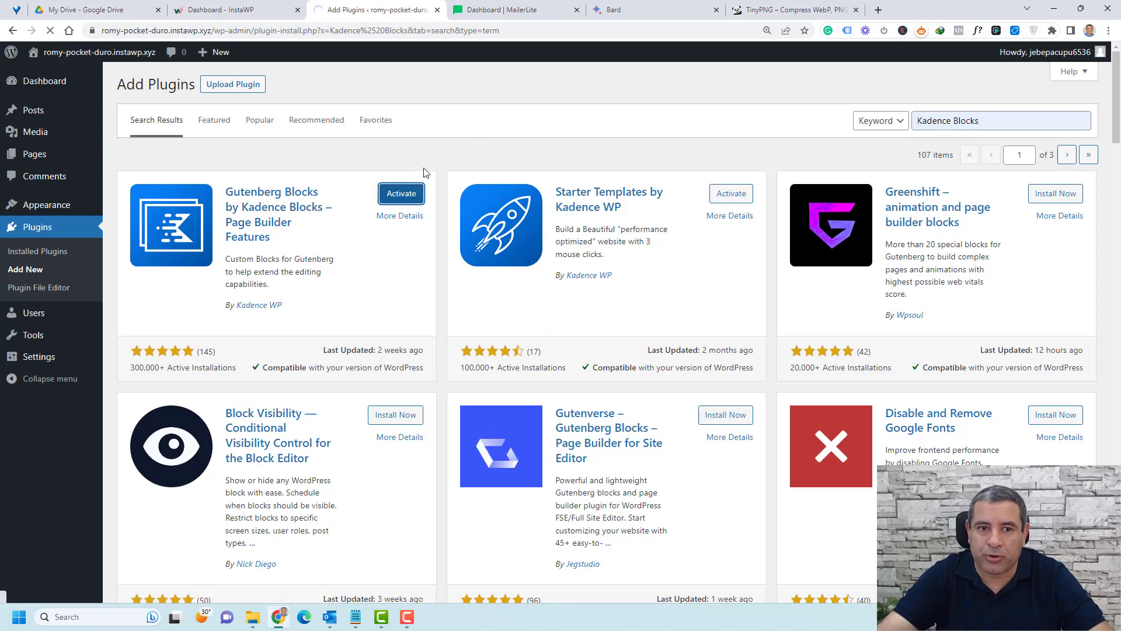
scroll(413, 164, down, 4)
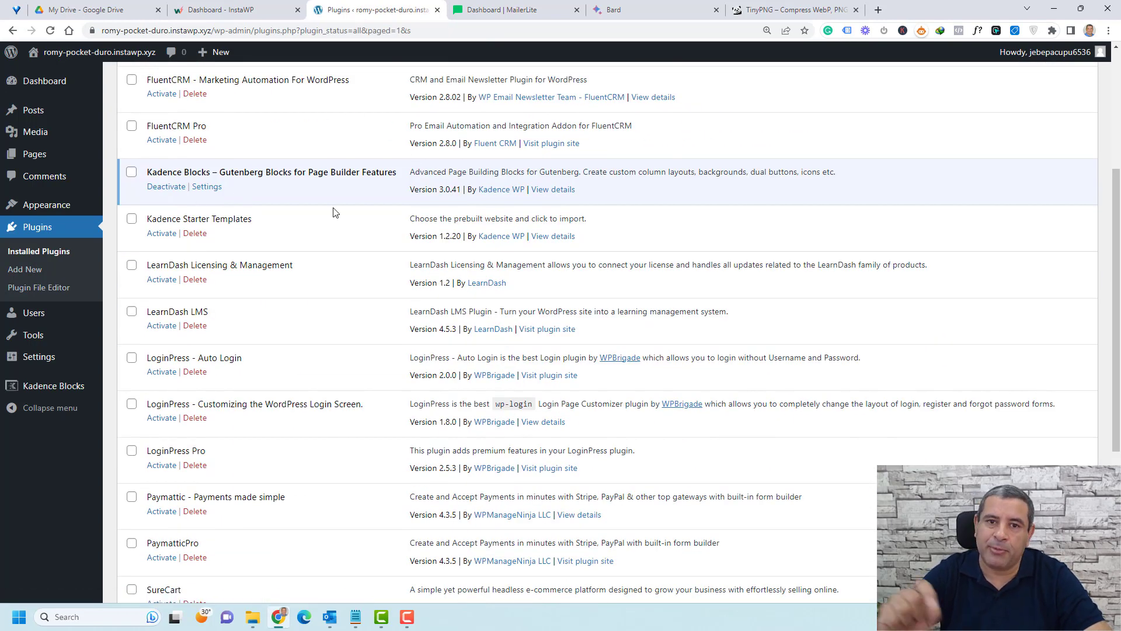
scroll(333, 212, up, 4)
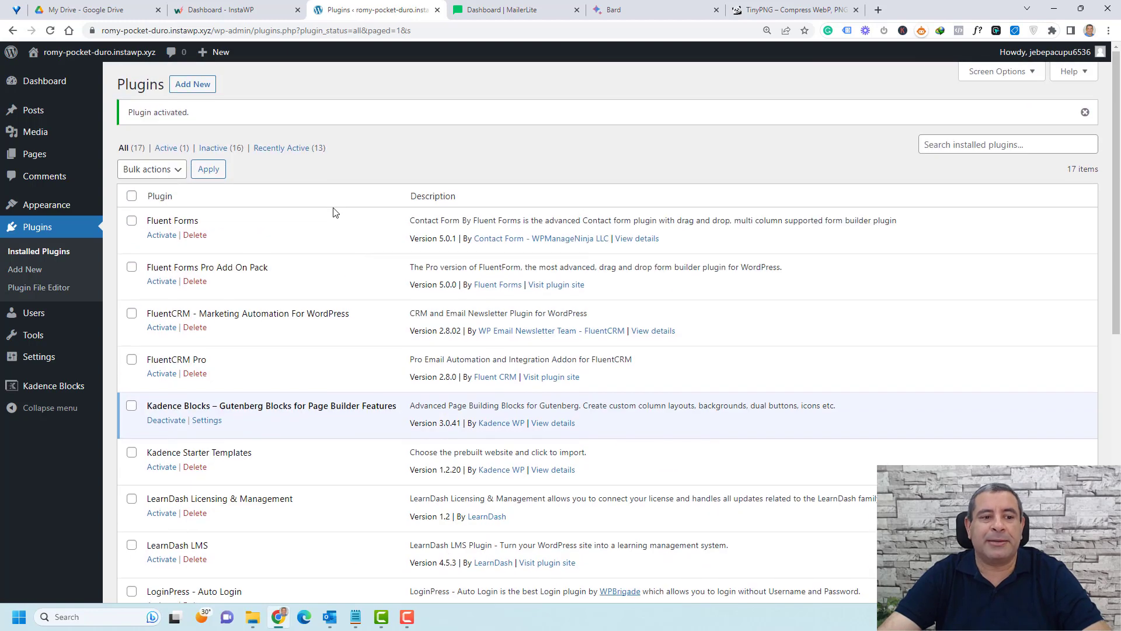
mouse_move(28, 149)
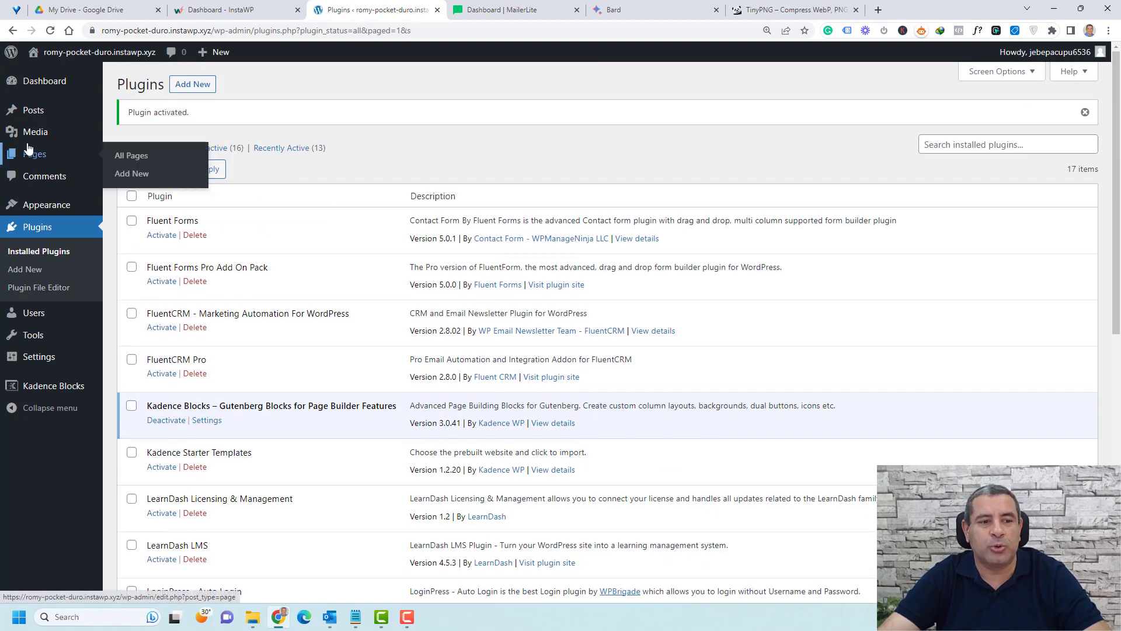
- Create a new page titled 'Landing Page' and publish it
click(133, 177)
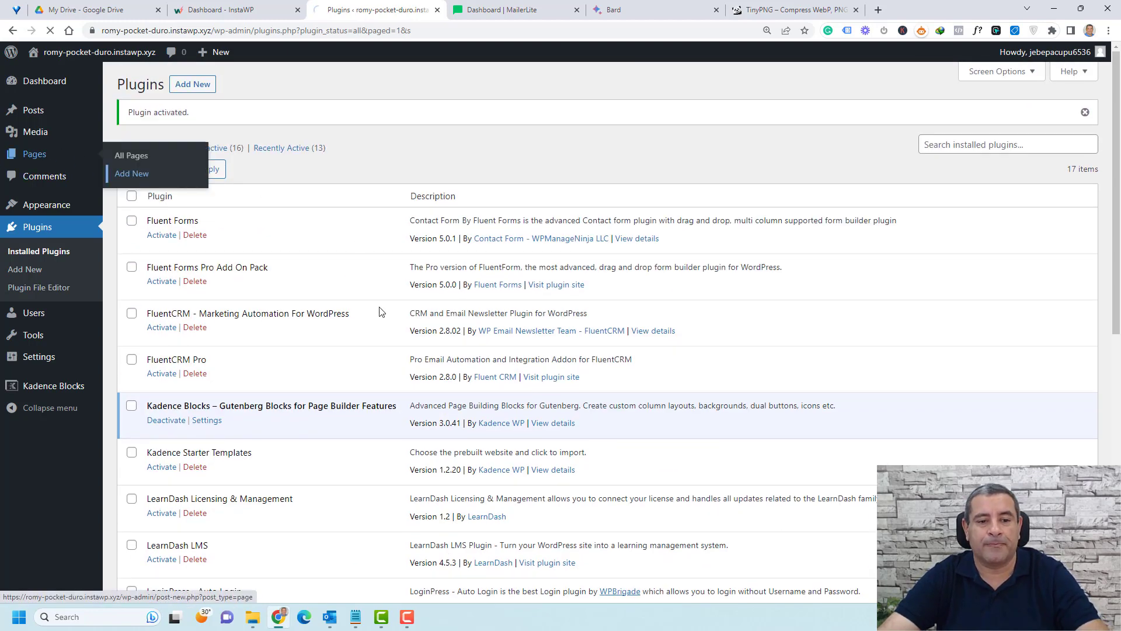
text(Landing Page)
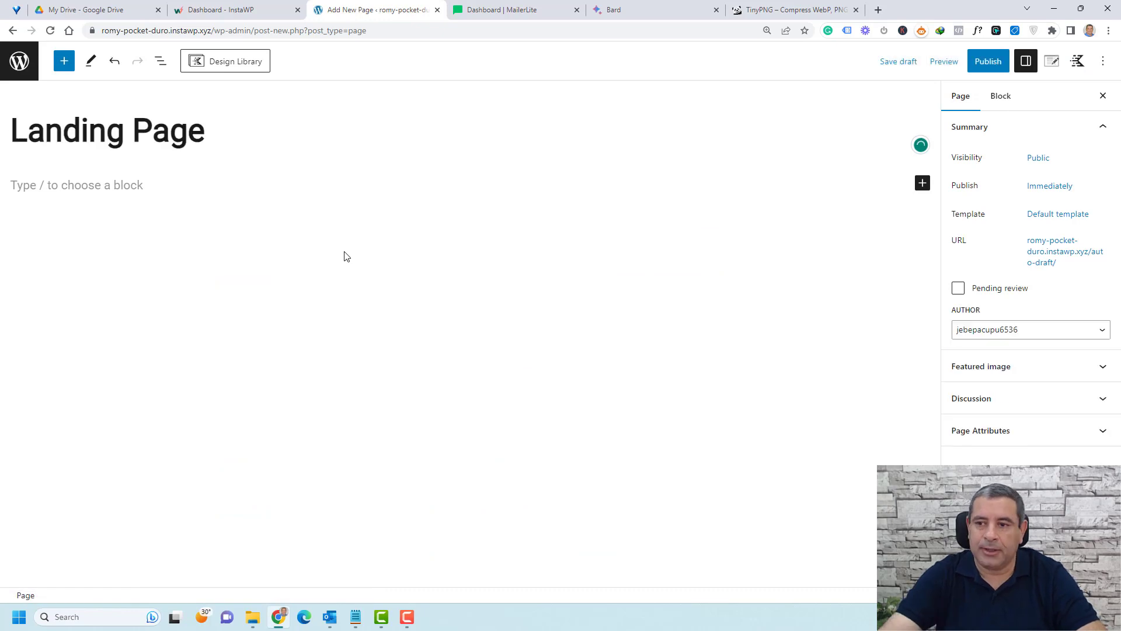
click(988, 61)
- Open the block inserter and browse the available Kadence blocks
click(153, 195)
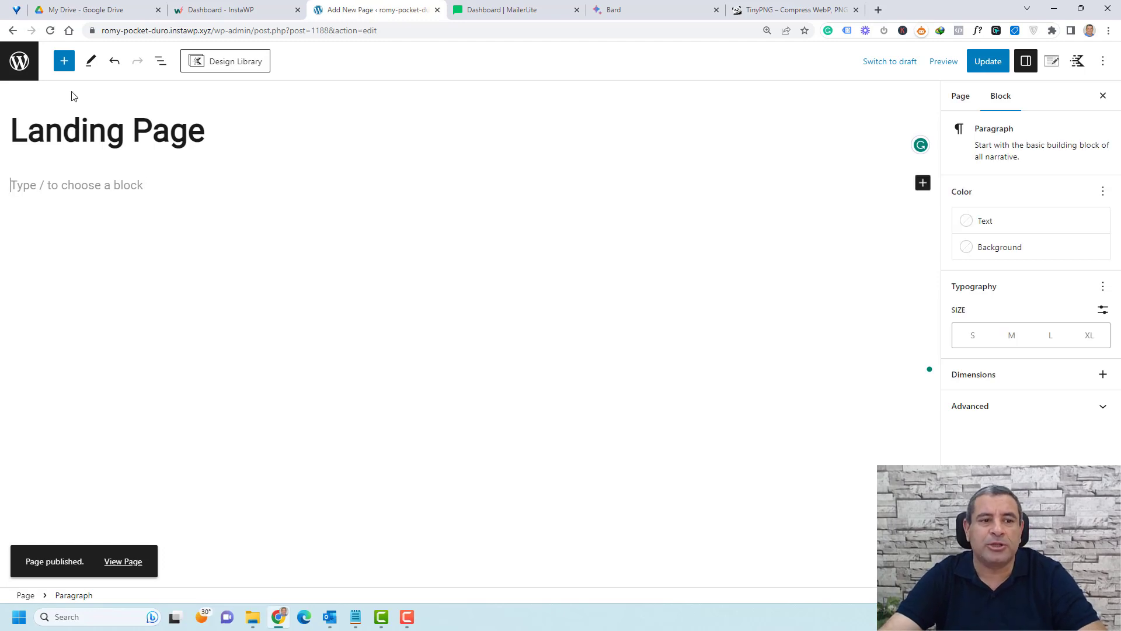
click(65, 66)
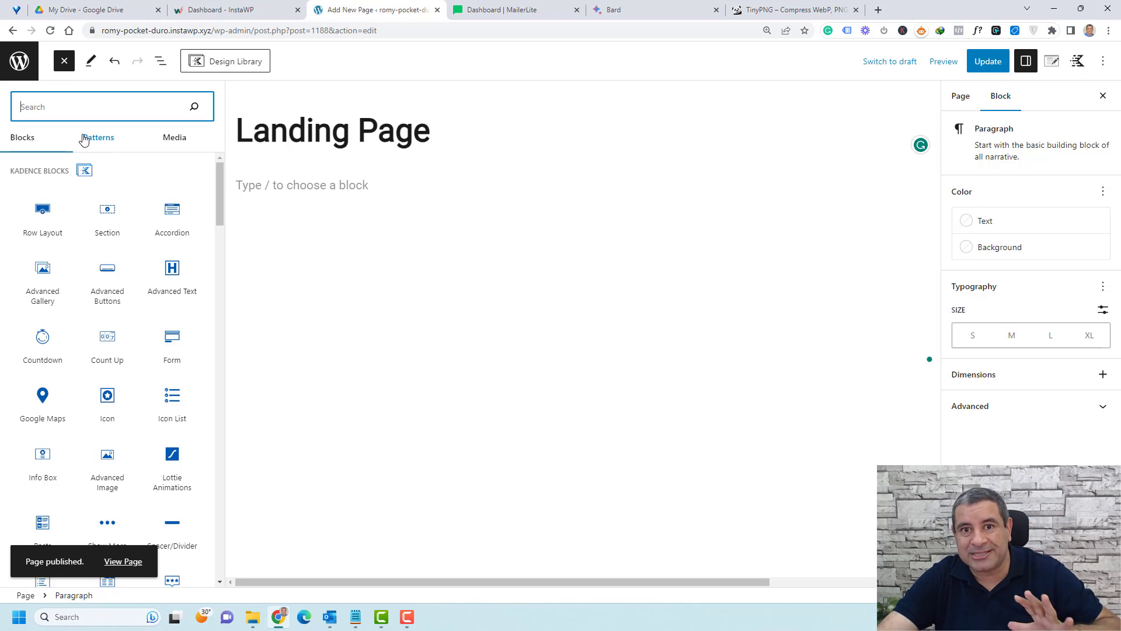
mouse_move(108, 261)
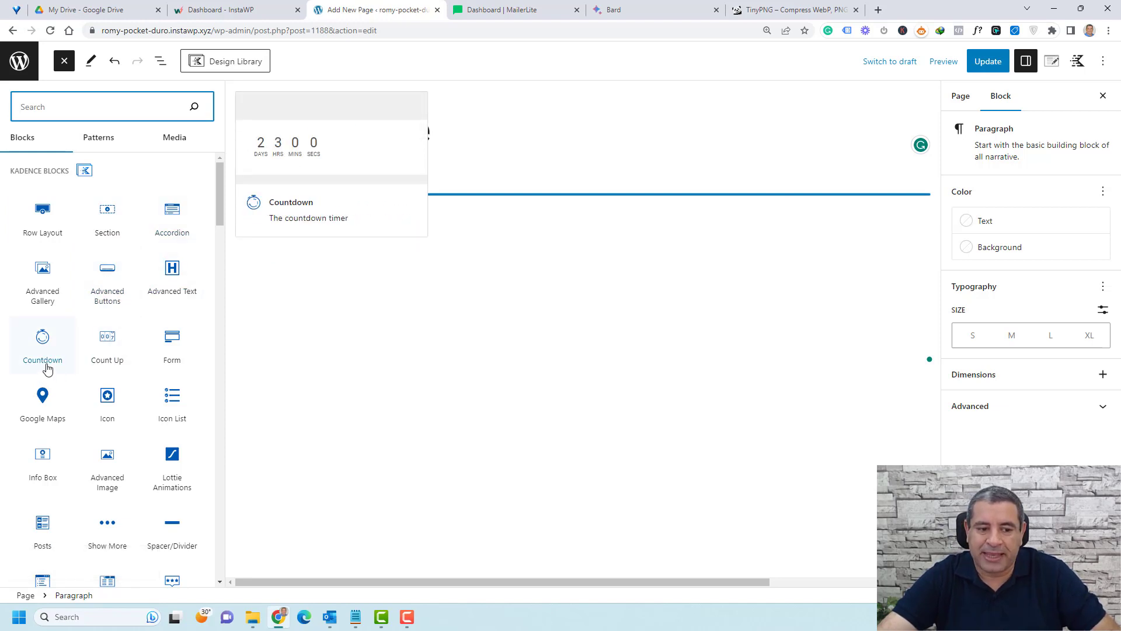
scroll(47, 369, down, 1)
scroll(46, 368, down, 2)
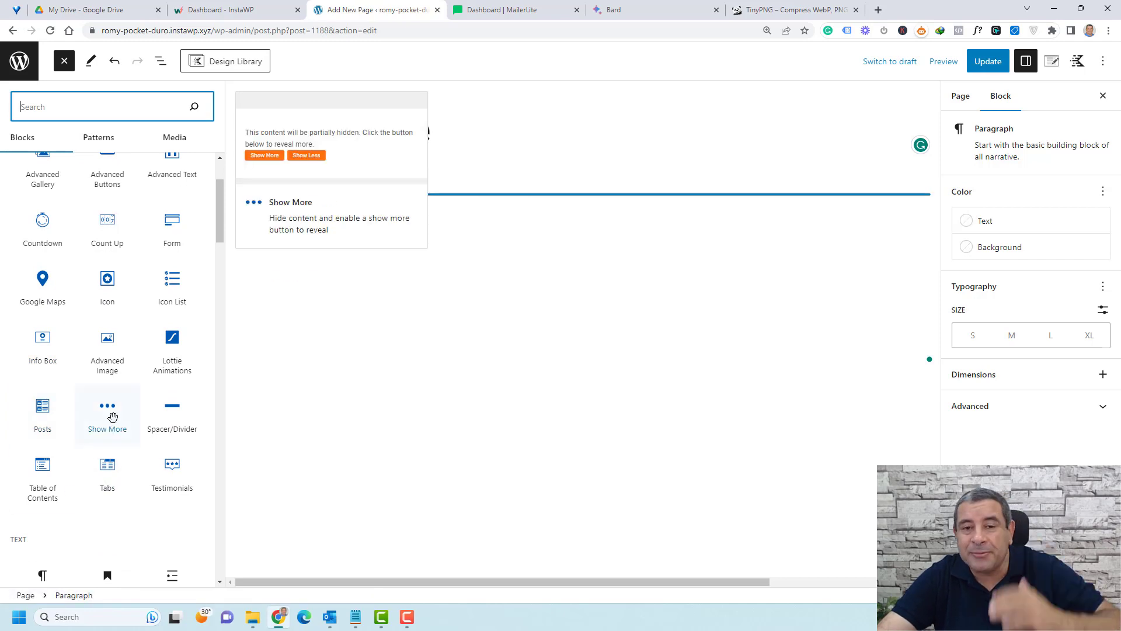
scroll(113, 416, up, 2)
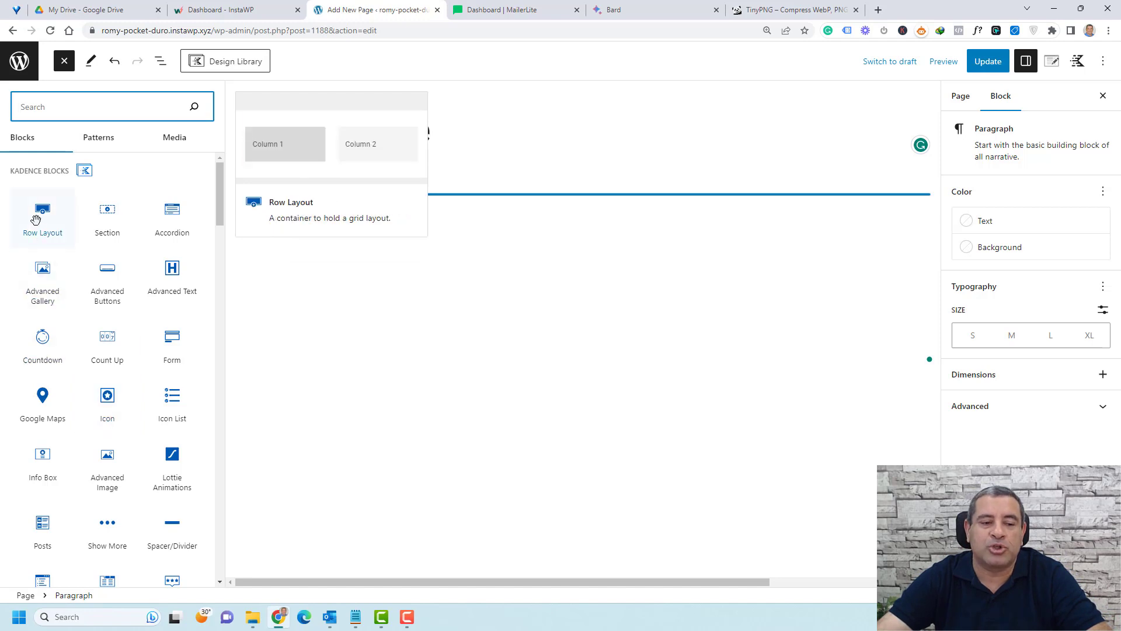
- Add a single-column Kadence Row Layout with the backpack-gear photo as its background image
drag(43, 213, 400, 195)
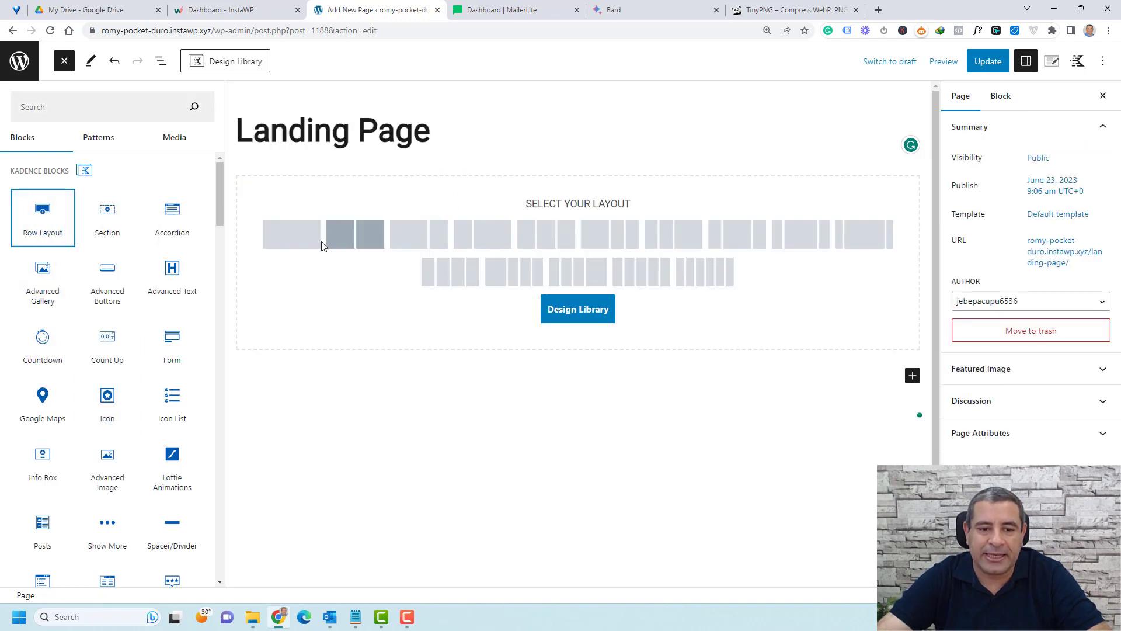
click(199, 243)
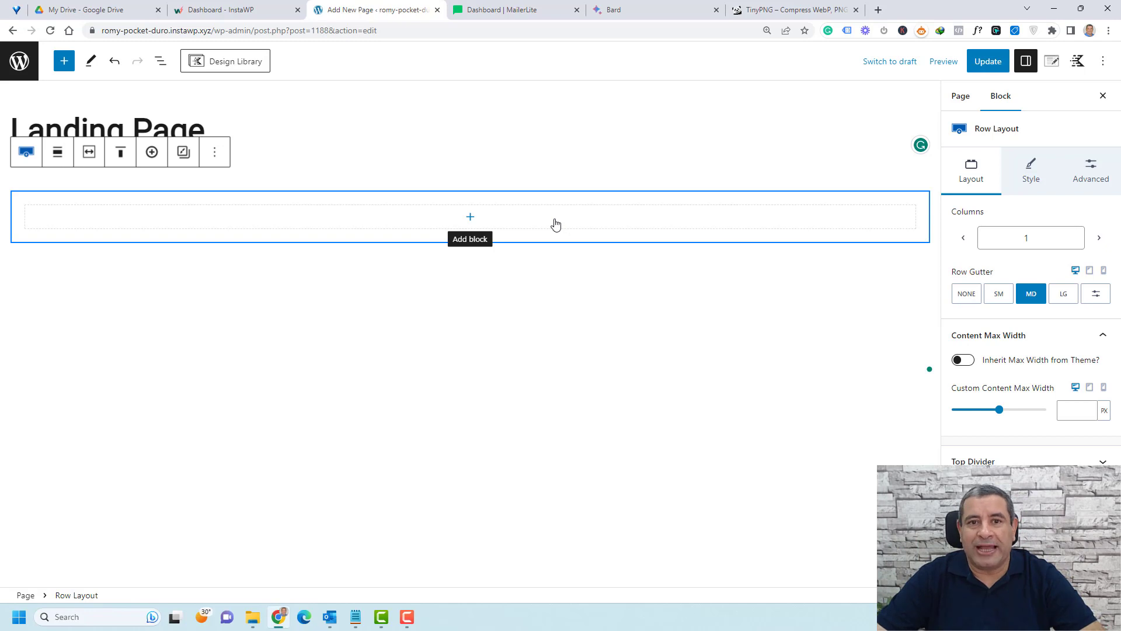
click(1041, 184)
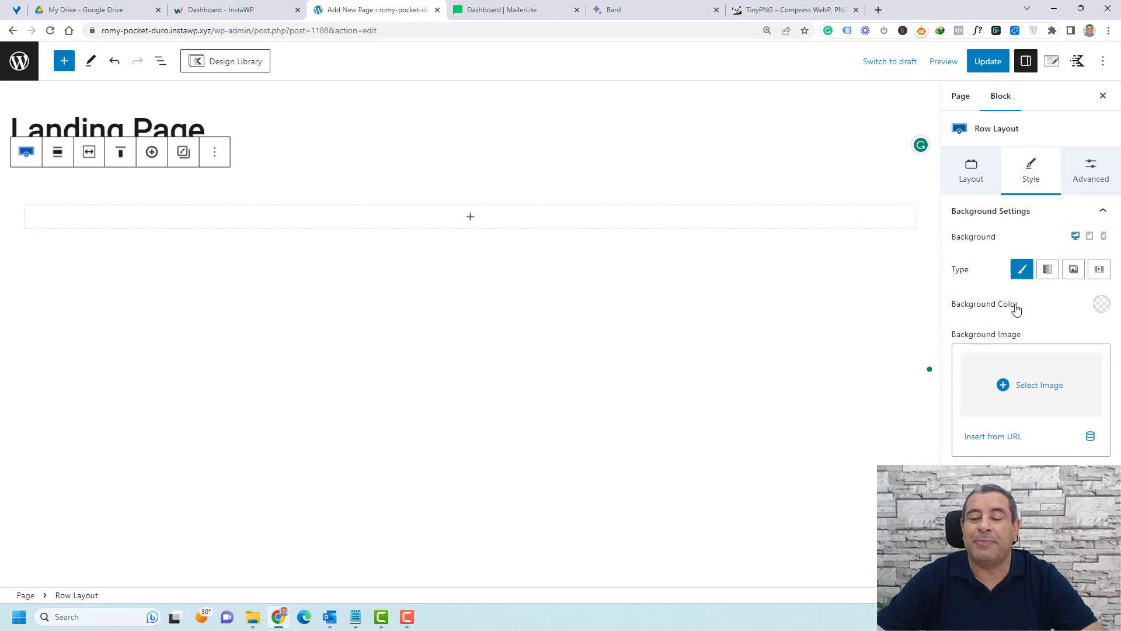
click(1052, 388)
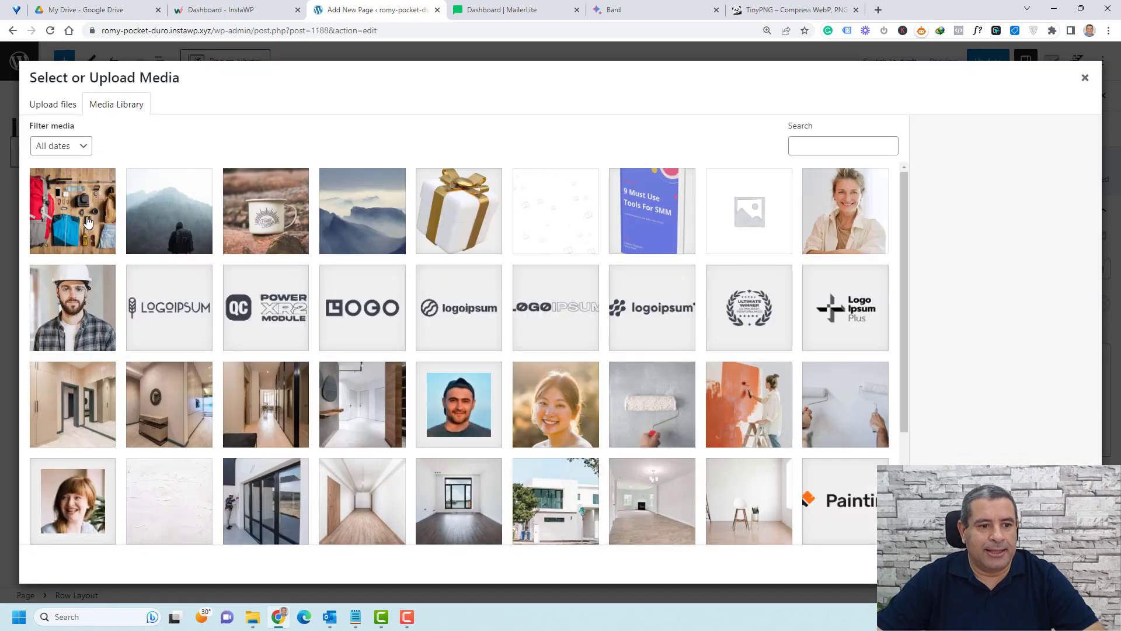
click(84, 217)
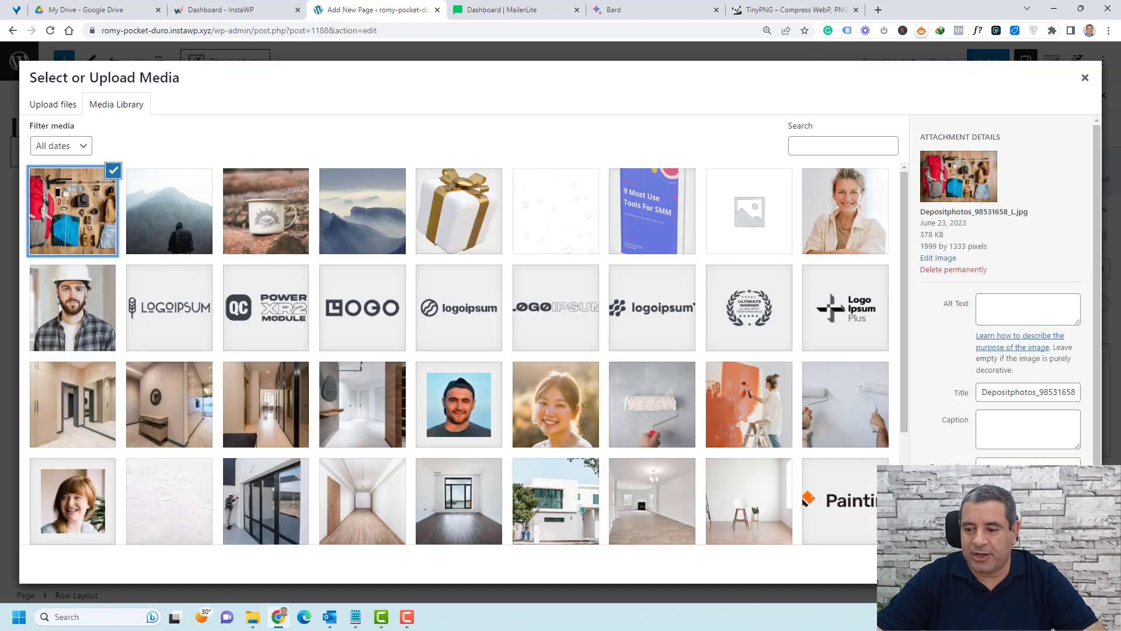
click(1061, 564)
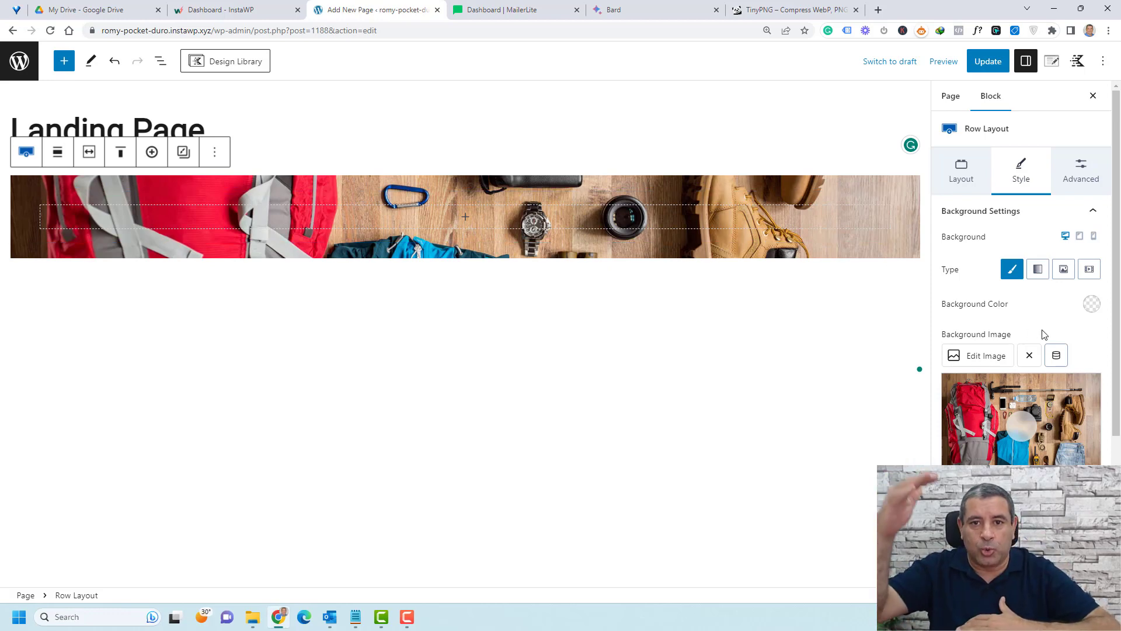
- Set the row's minimum height to 100 VH and show the List View outline
click(1094, 179)
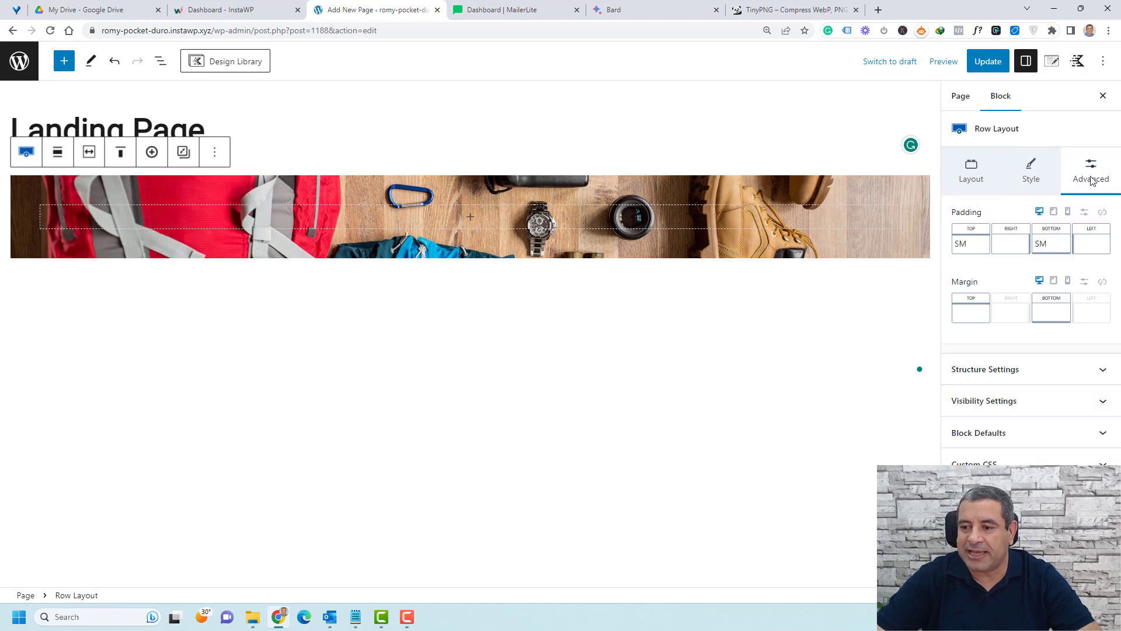
click(1068, 380)
scroll(1039, 397, down, 2)
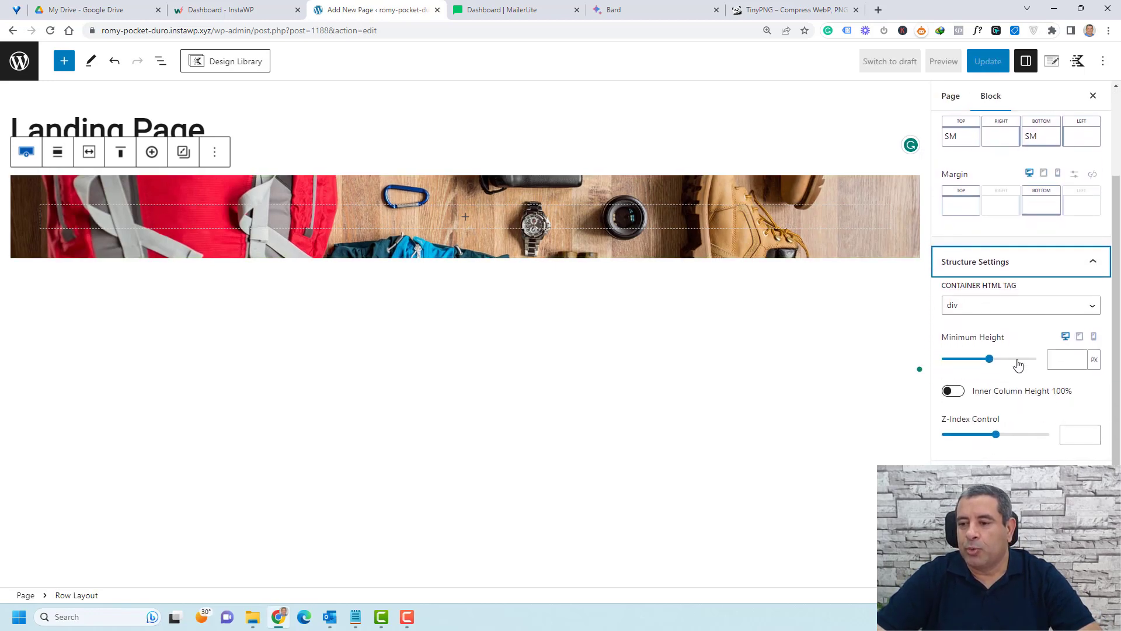
click(1094, 359)
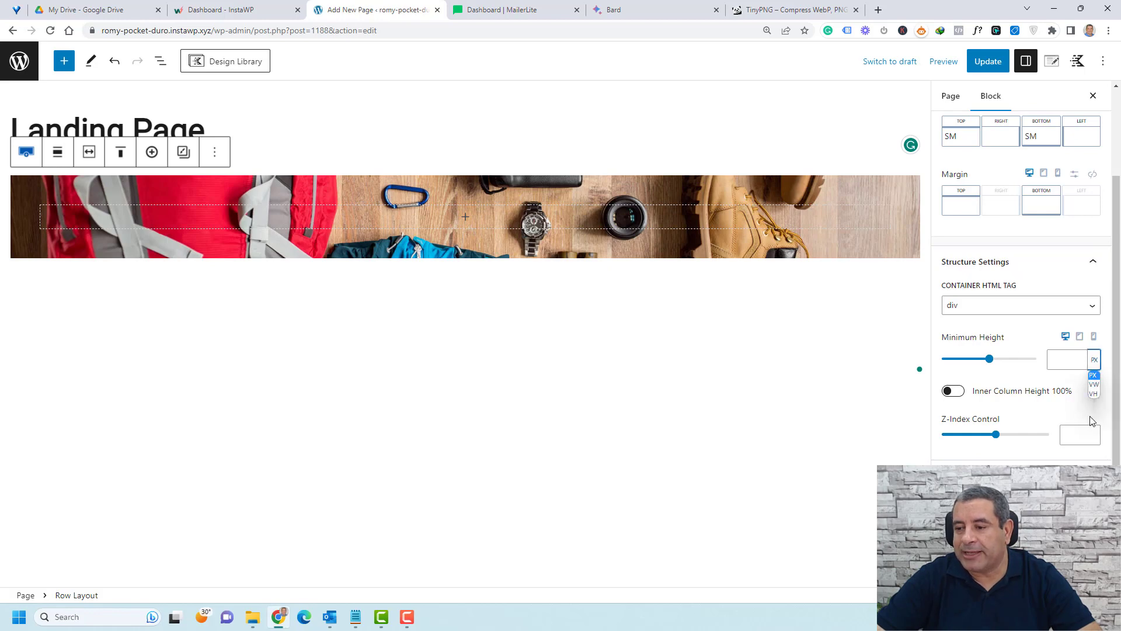
click(1094, 396)
click(1065, 359)
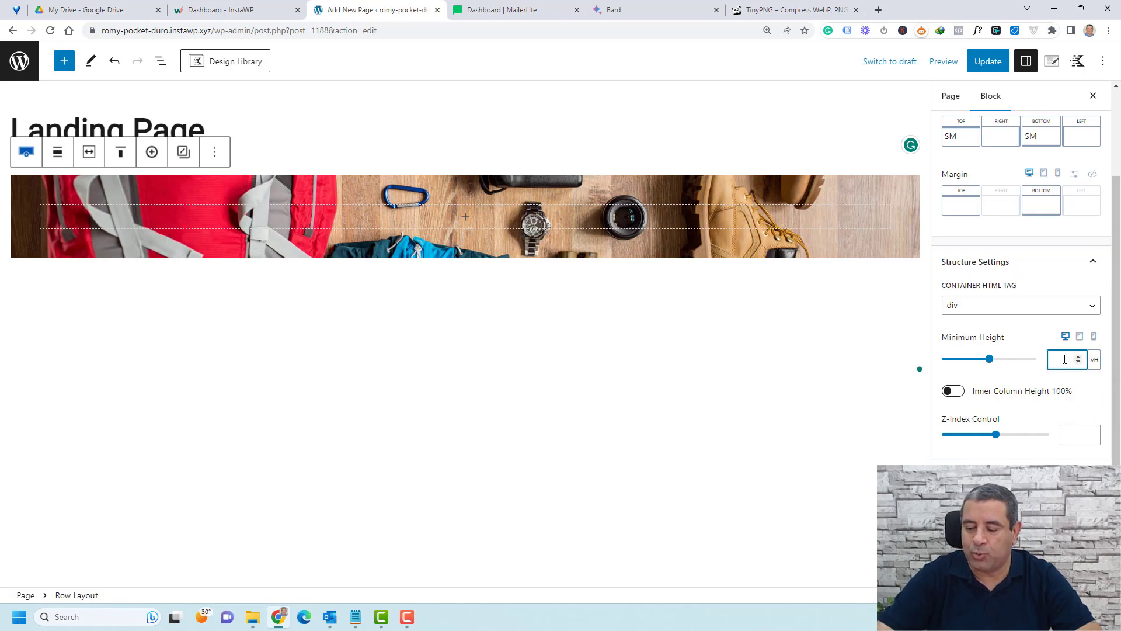
text(100)
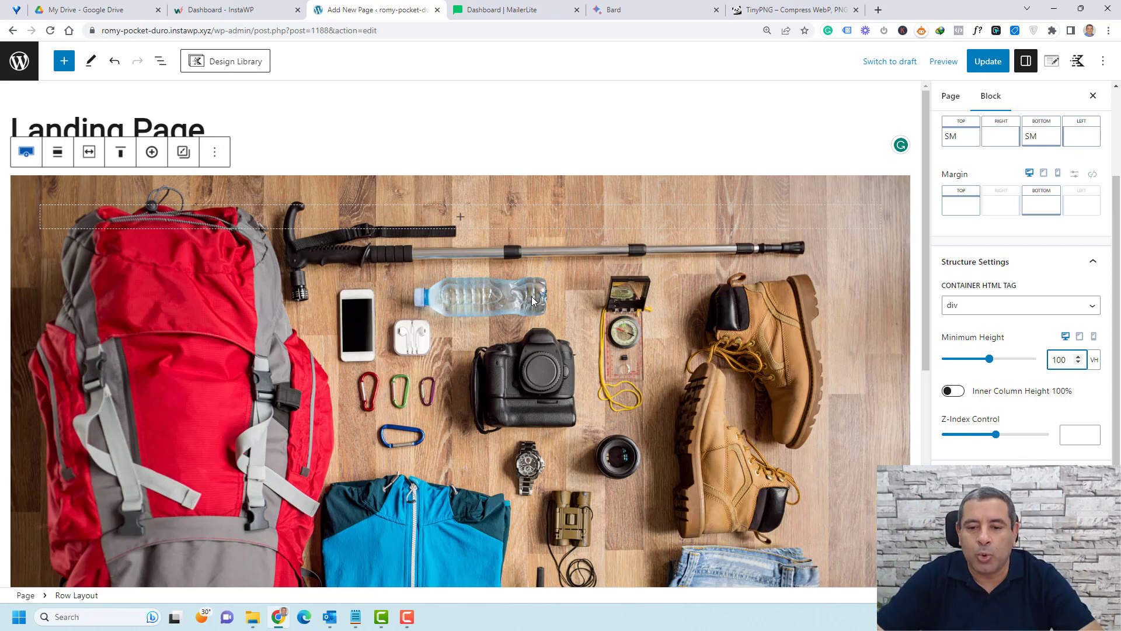
scroll(531, 300, down, 1)
scroll(591, 376, up, 1)
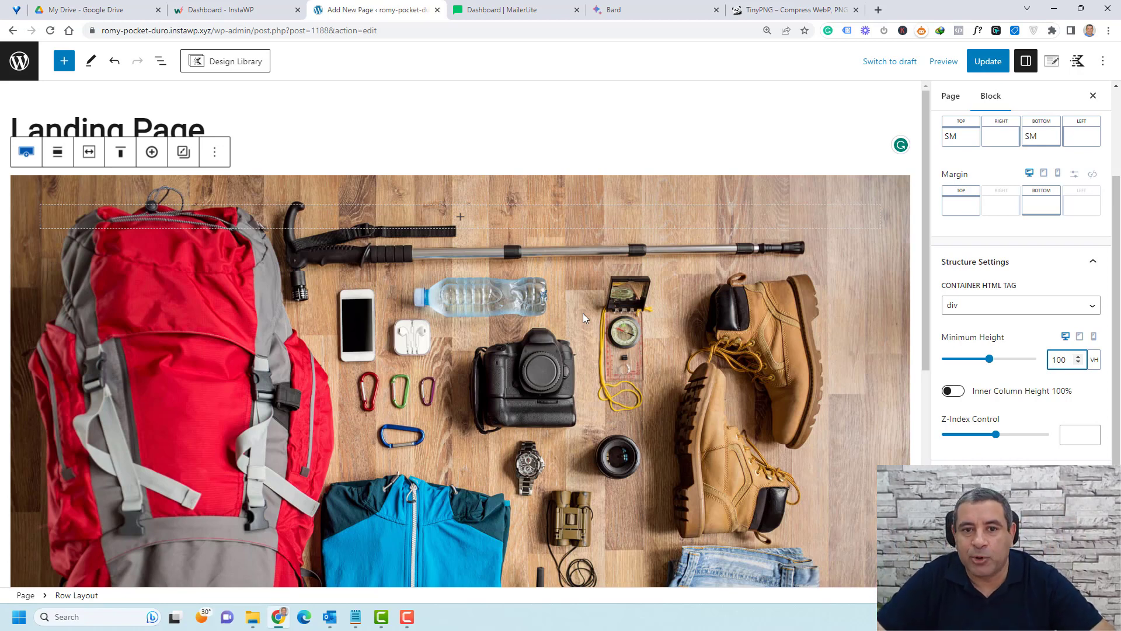
click(161, 66)
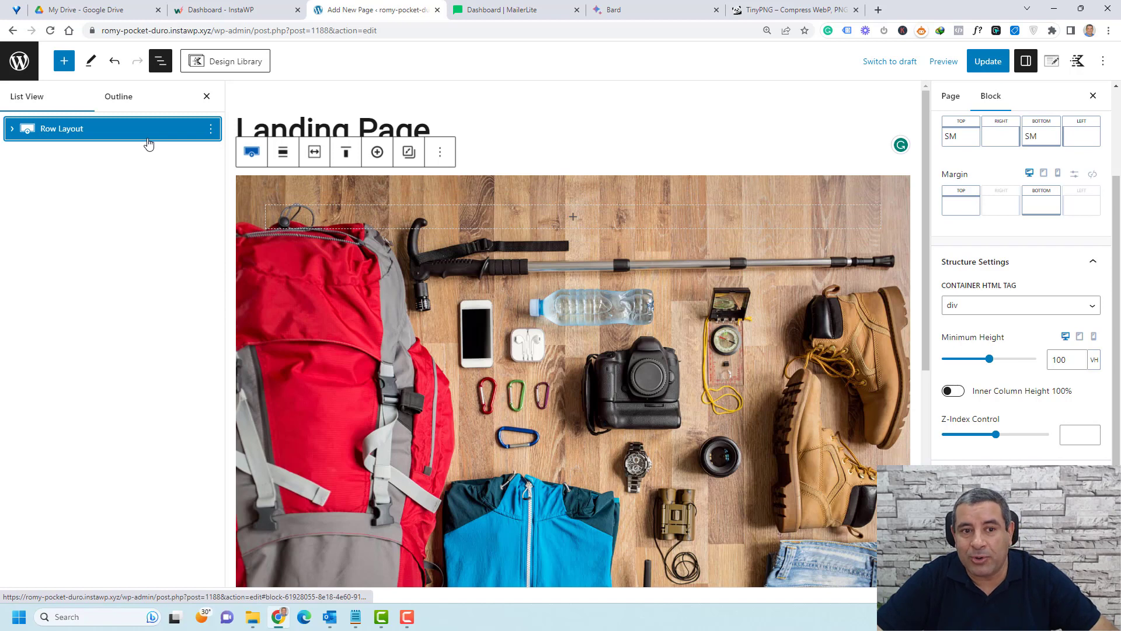
- Expand Row Layout in List View and select its inner Section block
click(13, 130)
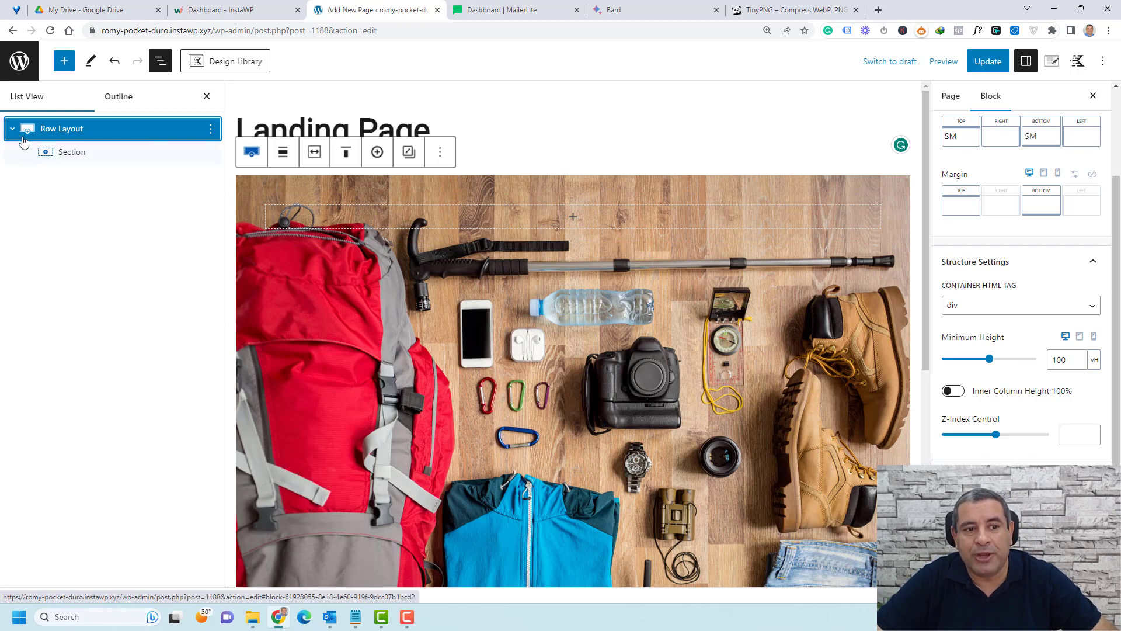
click(51, 153)
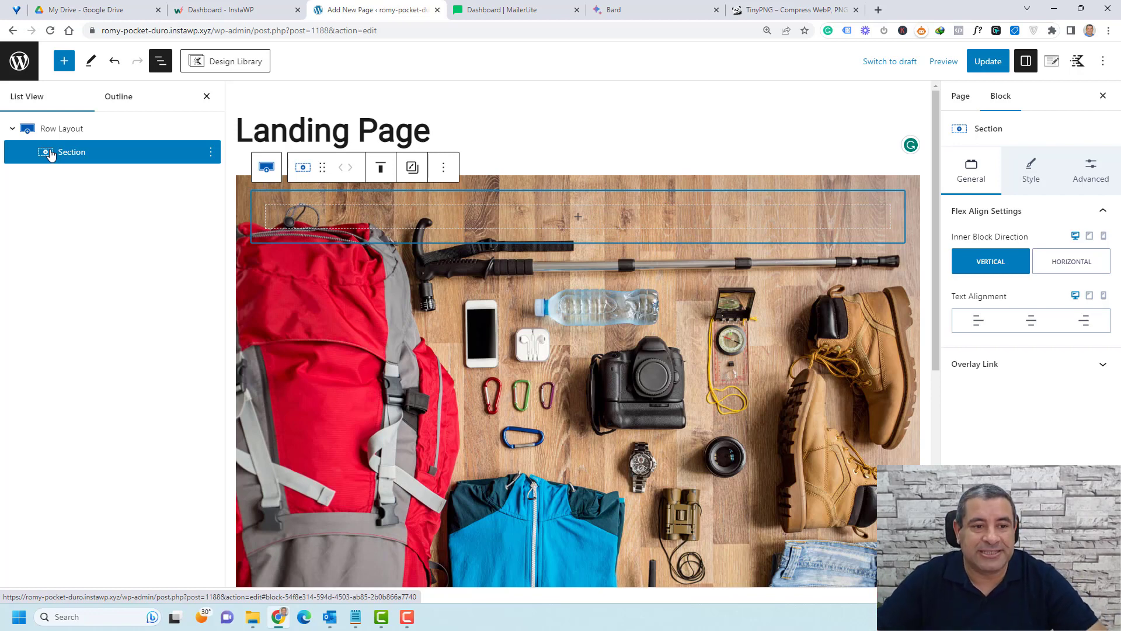
click(61, 129)
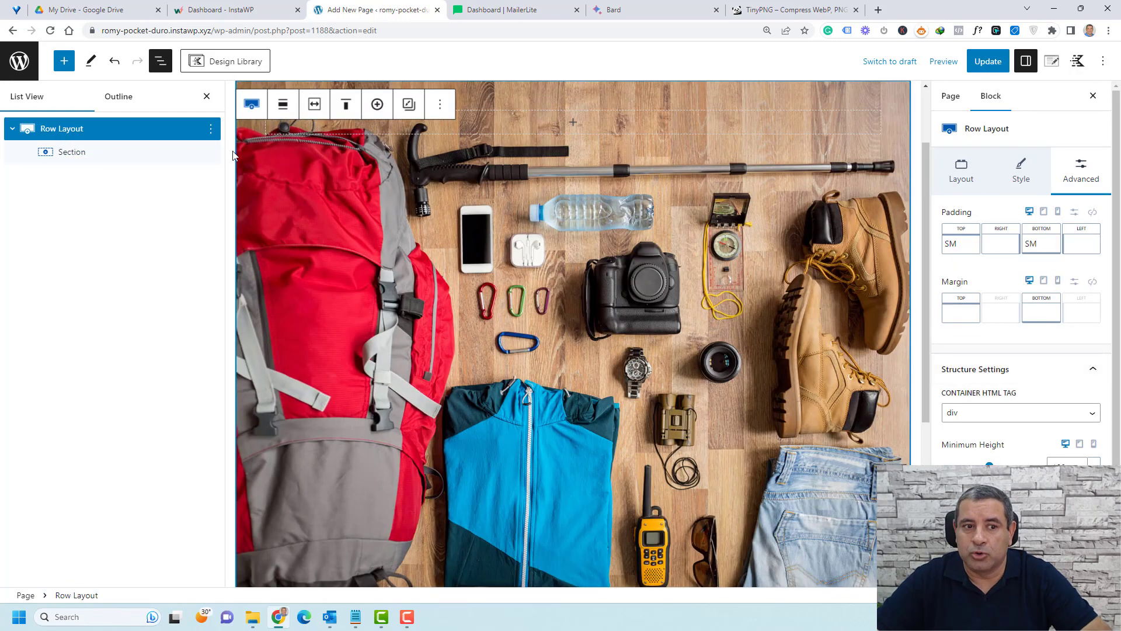
click(83, 155)
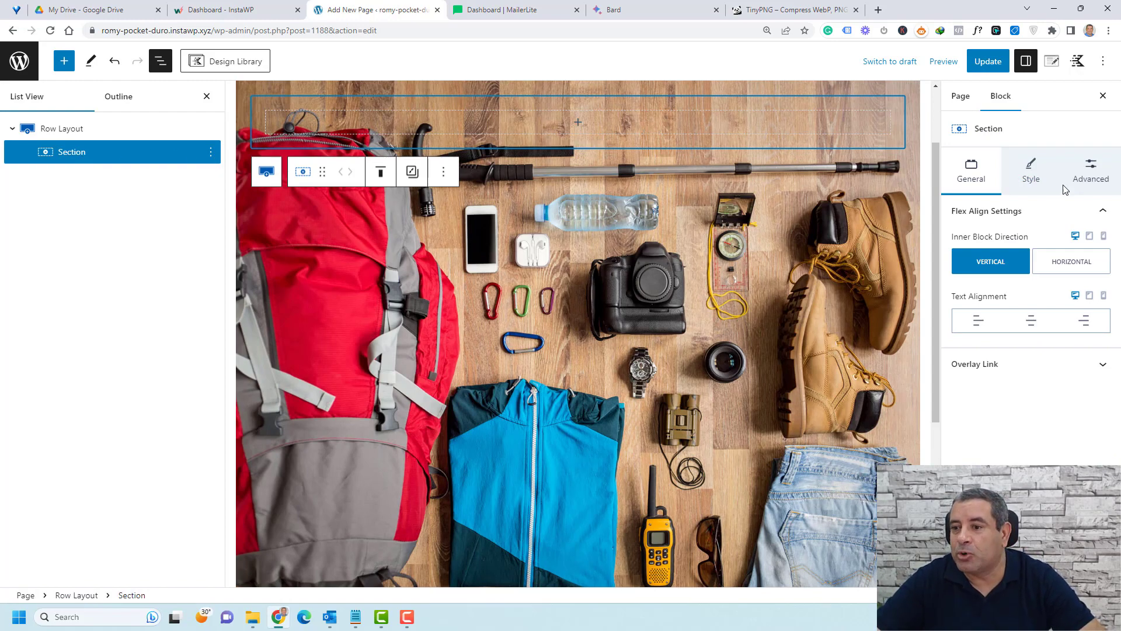
- Set the Section's background colour to white
click(1044, 174)
click(1101, 304)
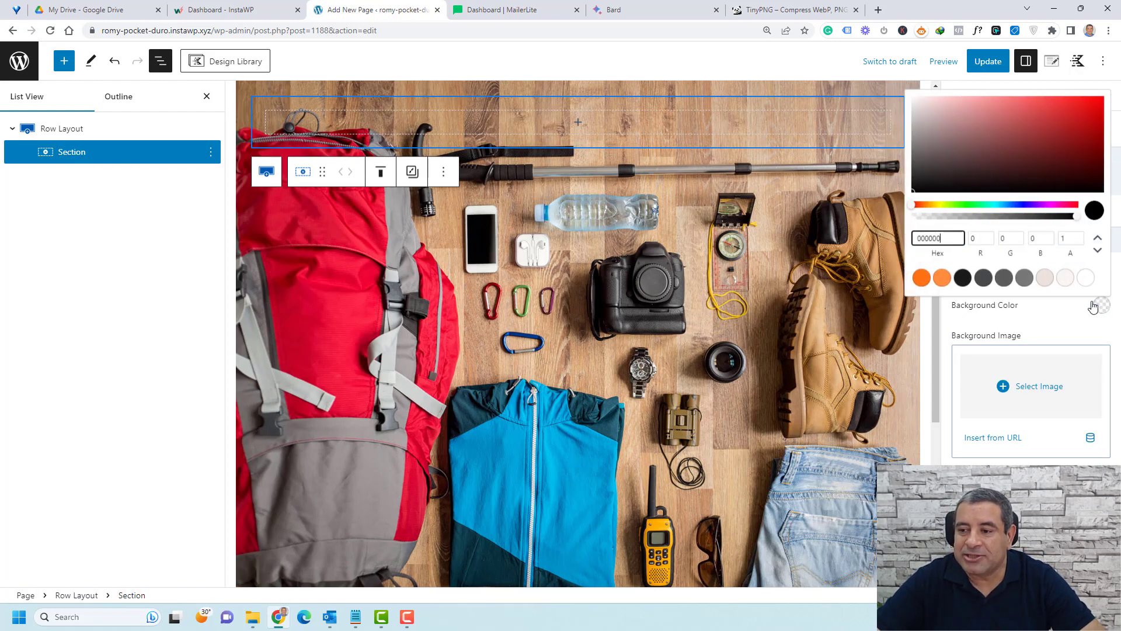
click(1082, 279)
click(1057, 327)
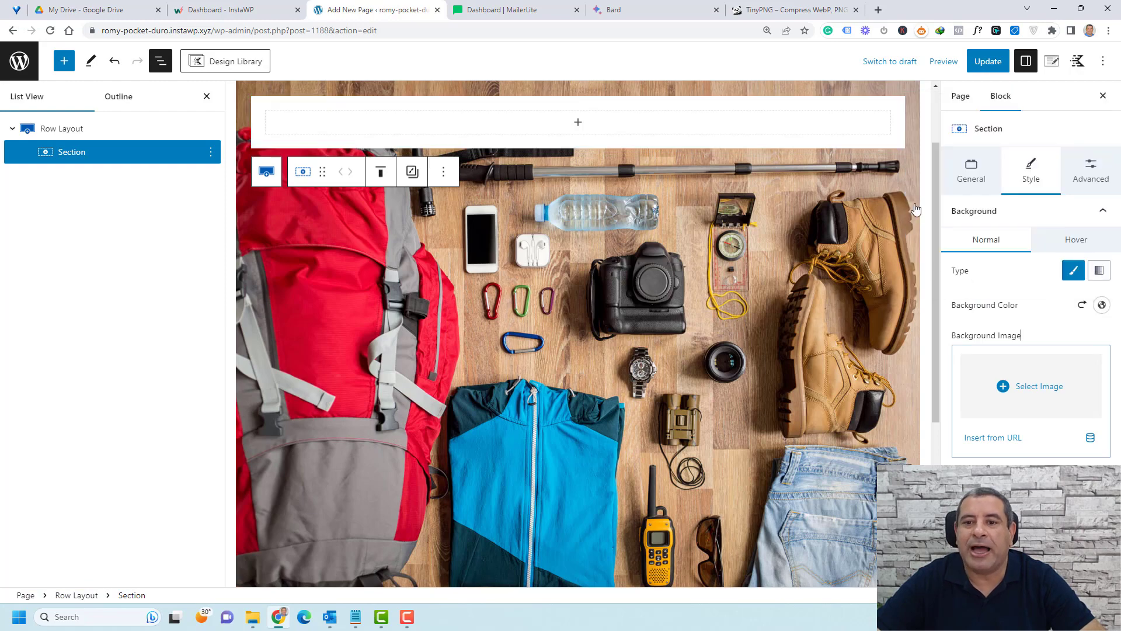
scroll(681, 212, up, 2)
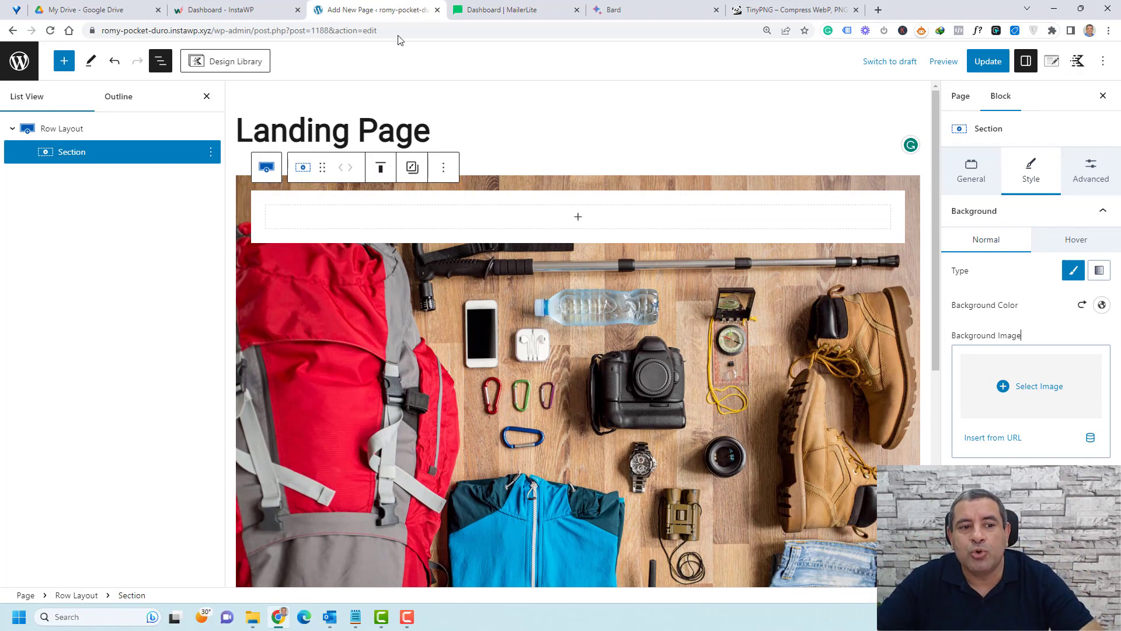
- Align the Row Layout's content to the vertical middle
click(44, 128)
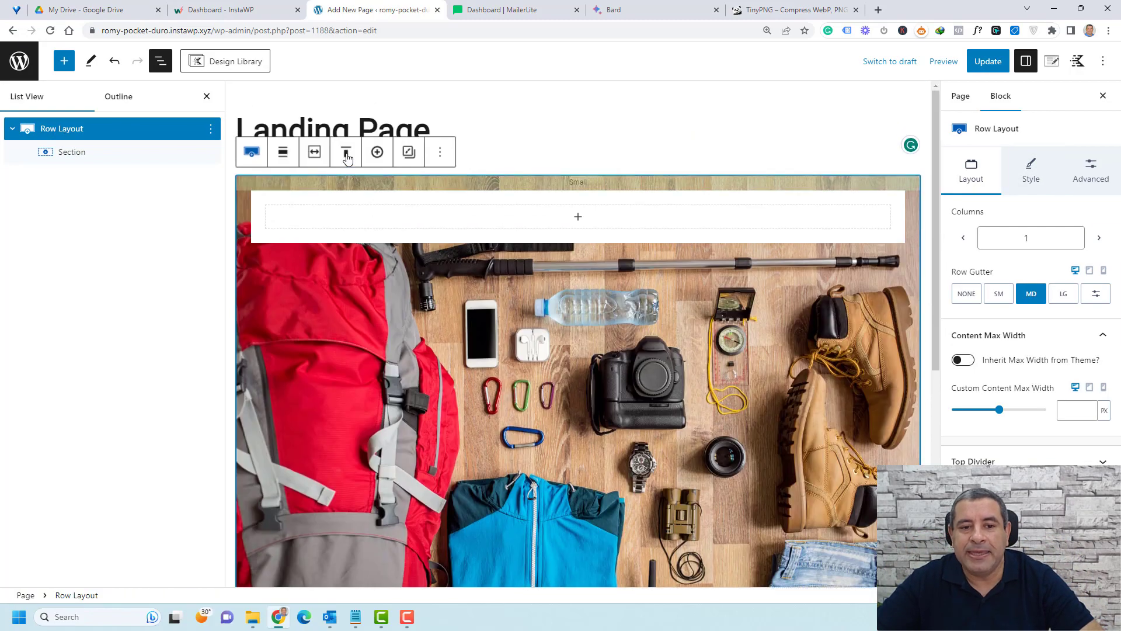
click(346, 154)
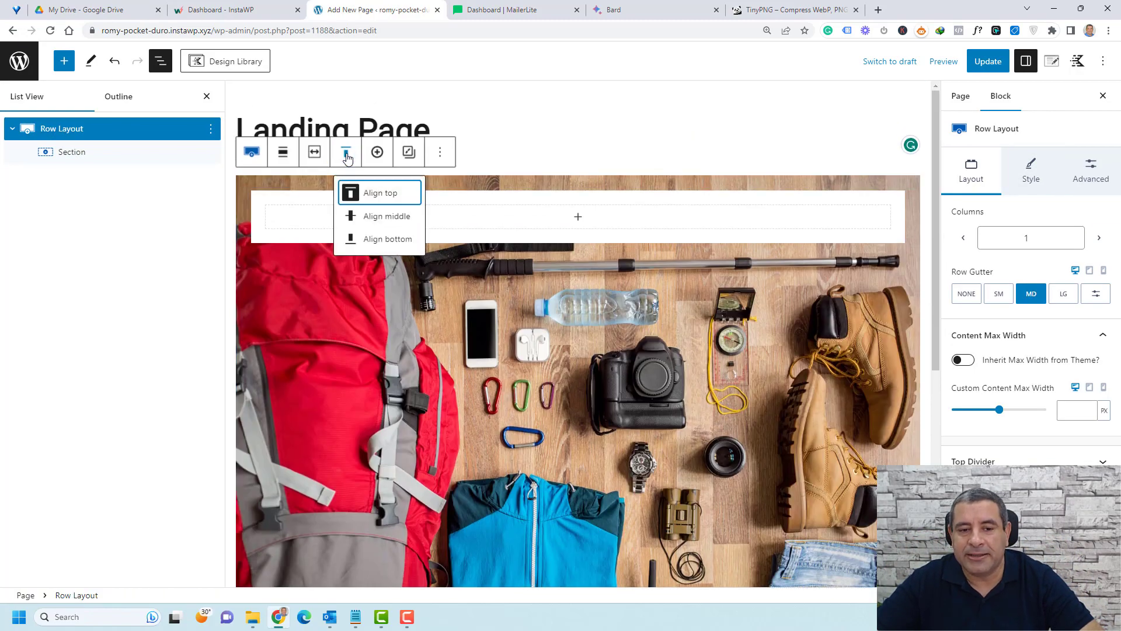
click(390, 218)
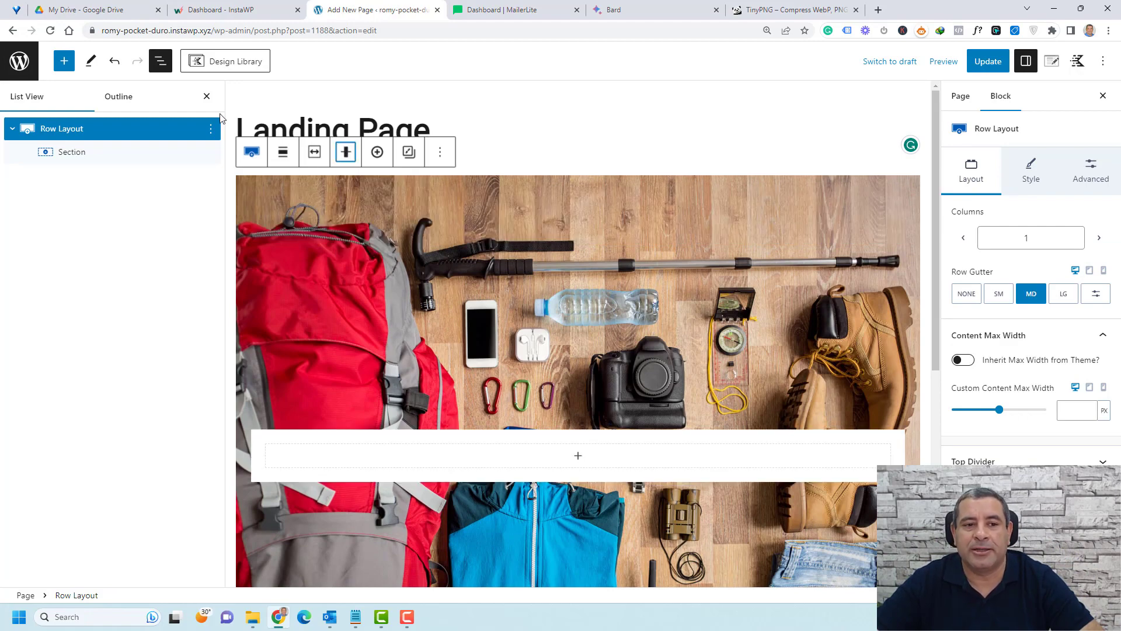
click(207, 96)
scroll(488, 304, down, 2)
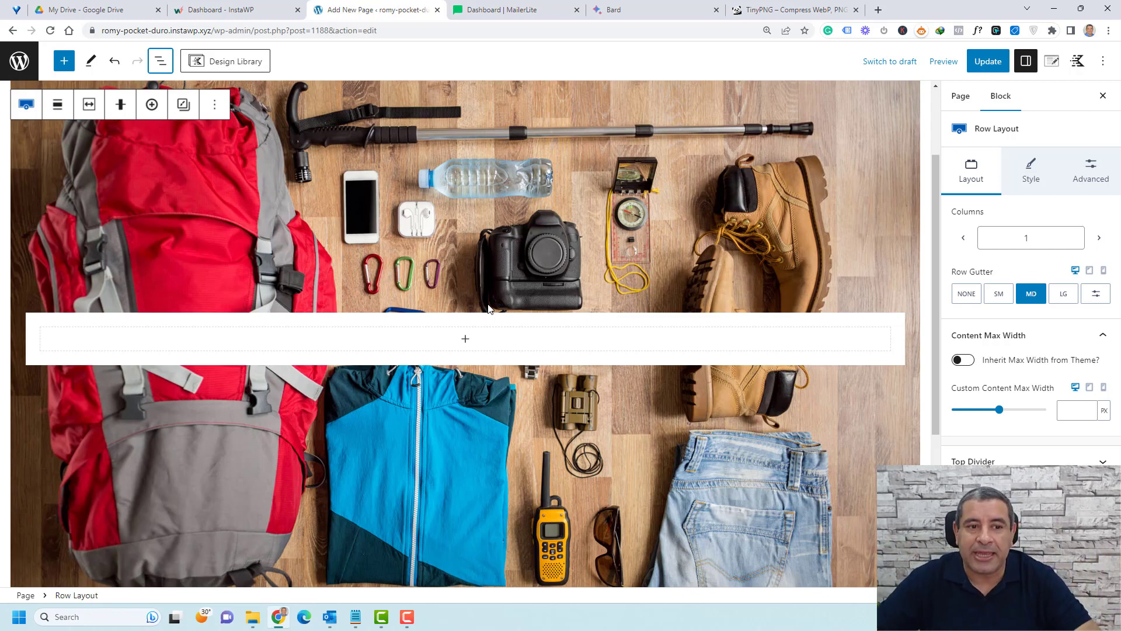
- Set the row's custom content max width to 750 px
click(160, 61)
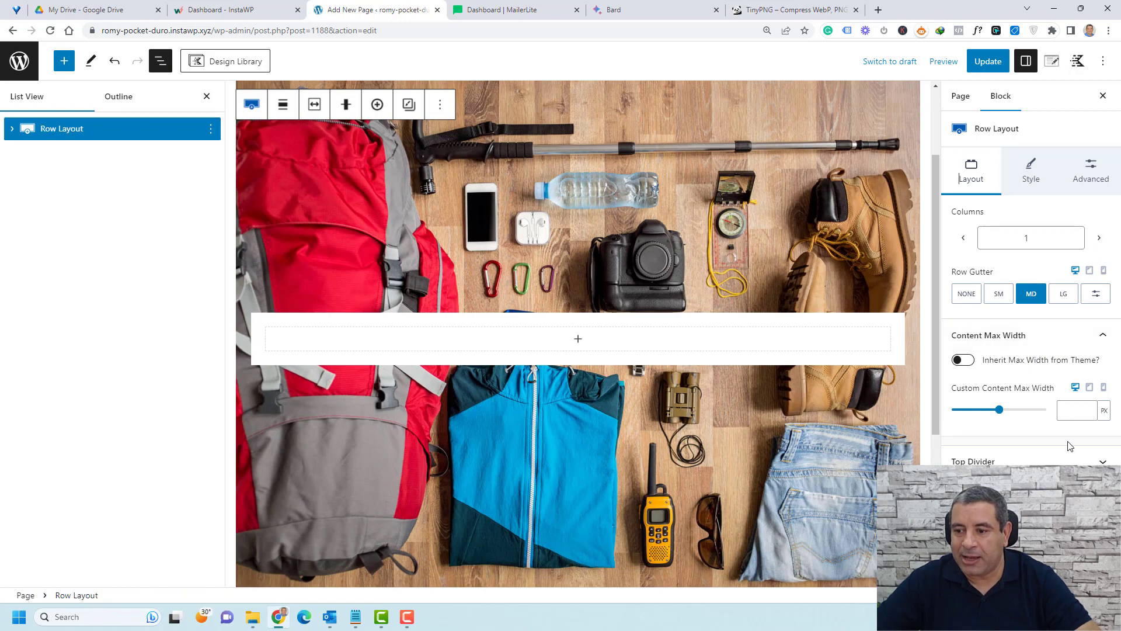
click(1071, 408)
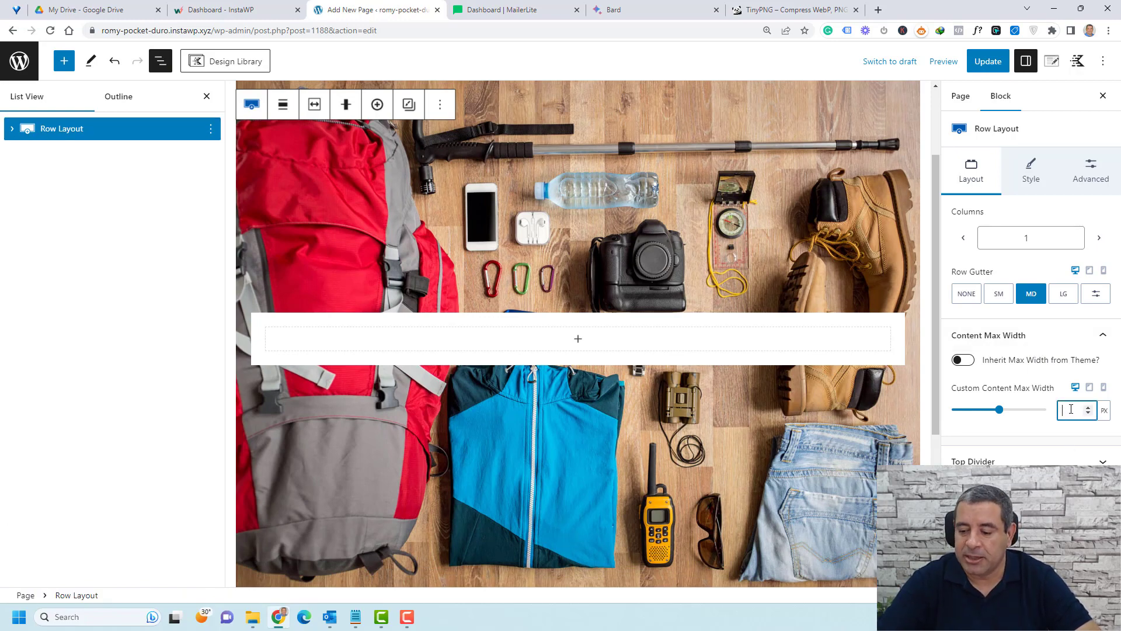
text(750)
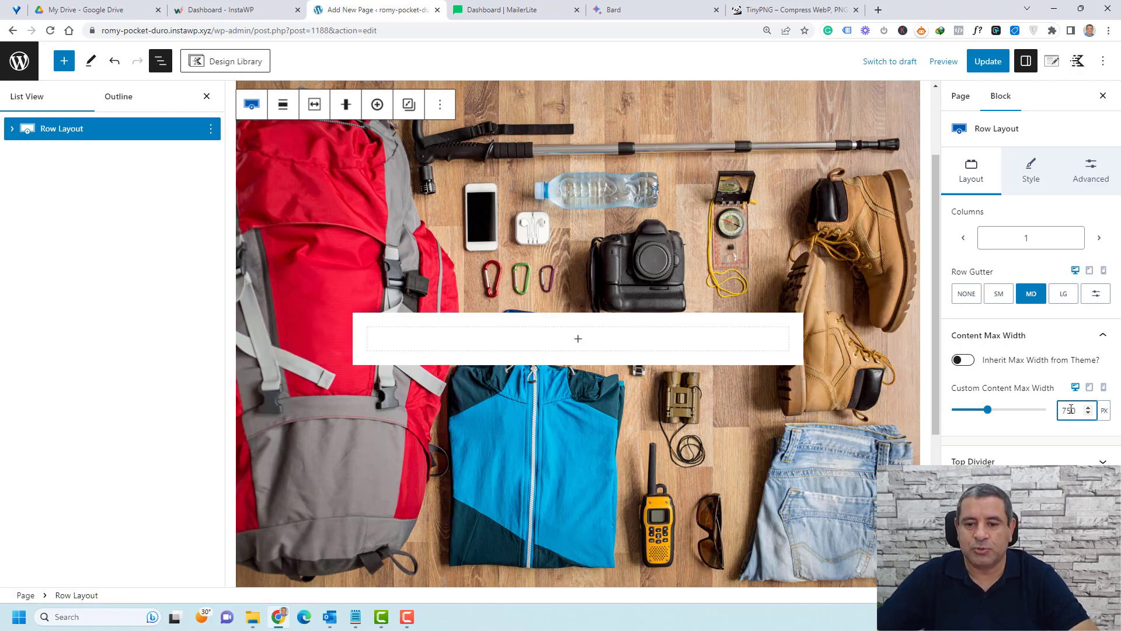
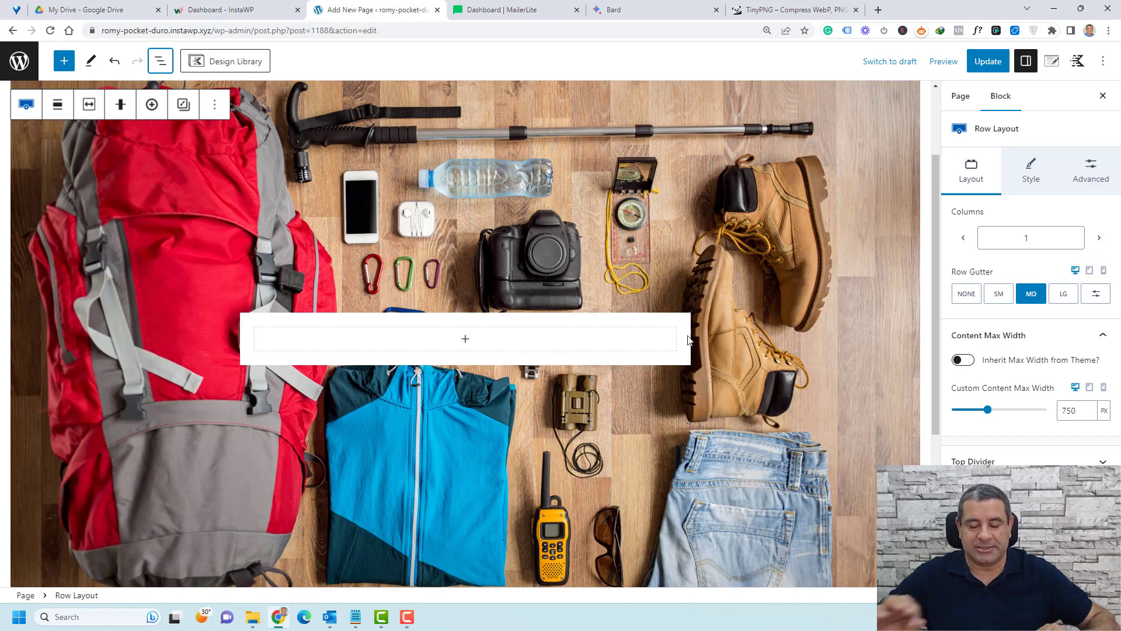
- Add an Advanced Text heading reading 'Free Packing Checklist' inside the white box
scroll(750, 328, down, 1)
scroll(750, 330, down, 3)
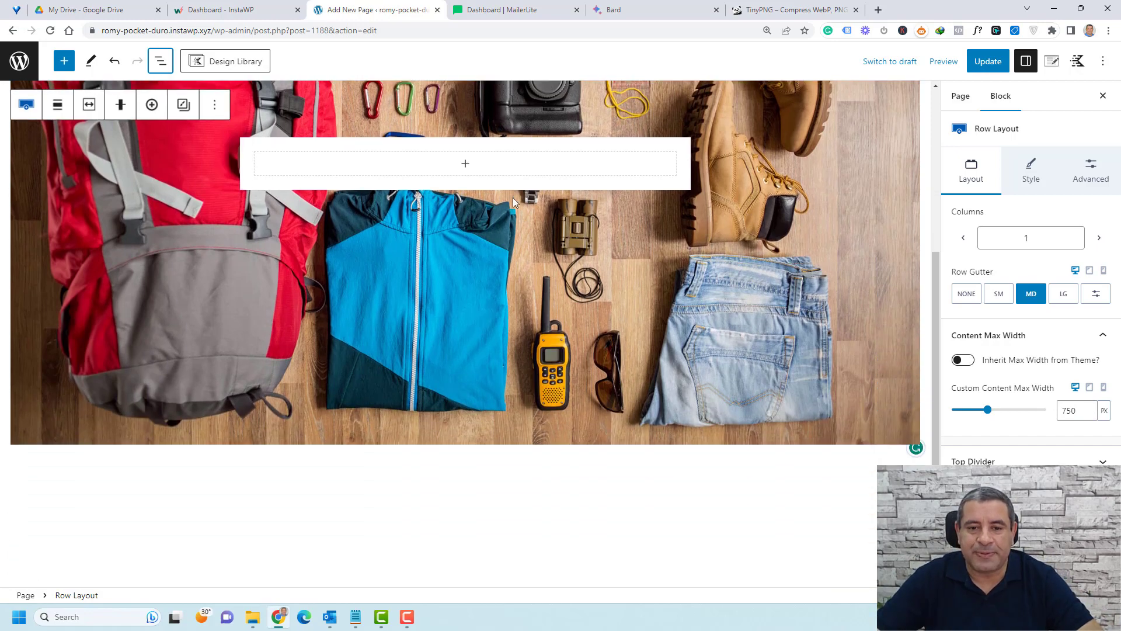
click(466, 166)
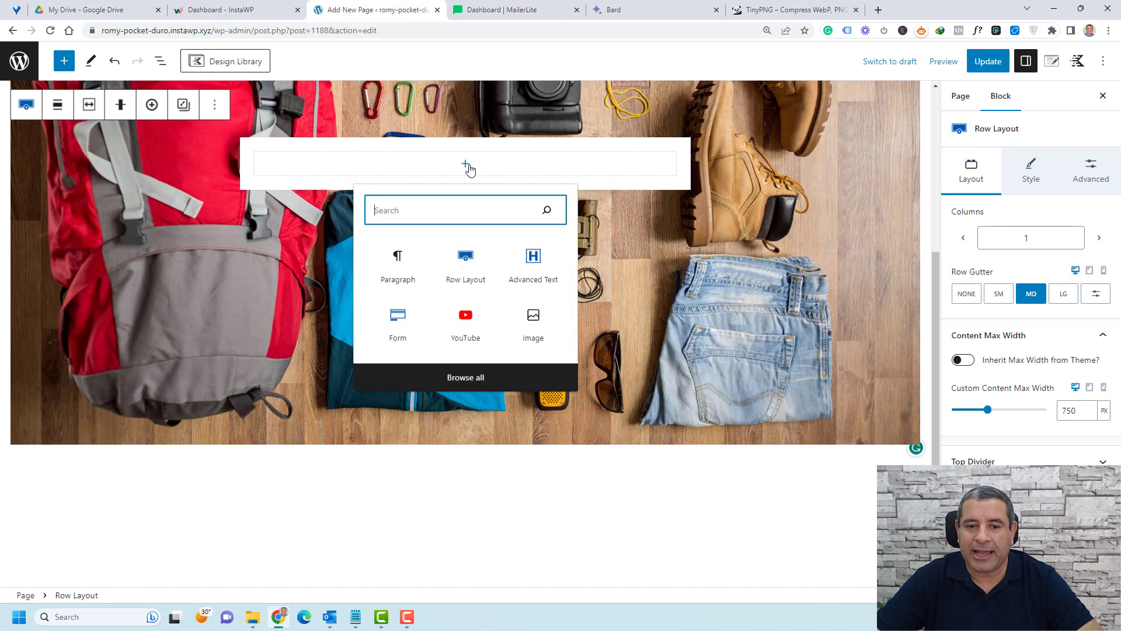
click(536, 280)
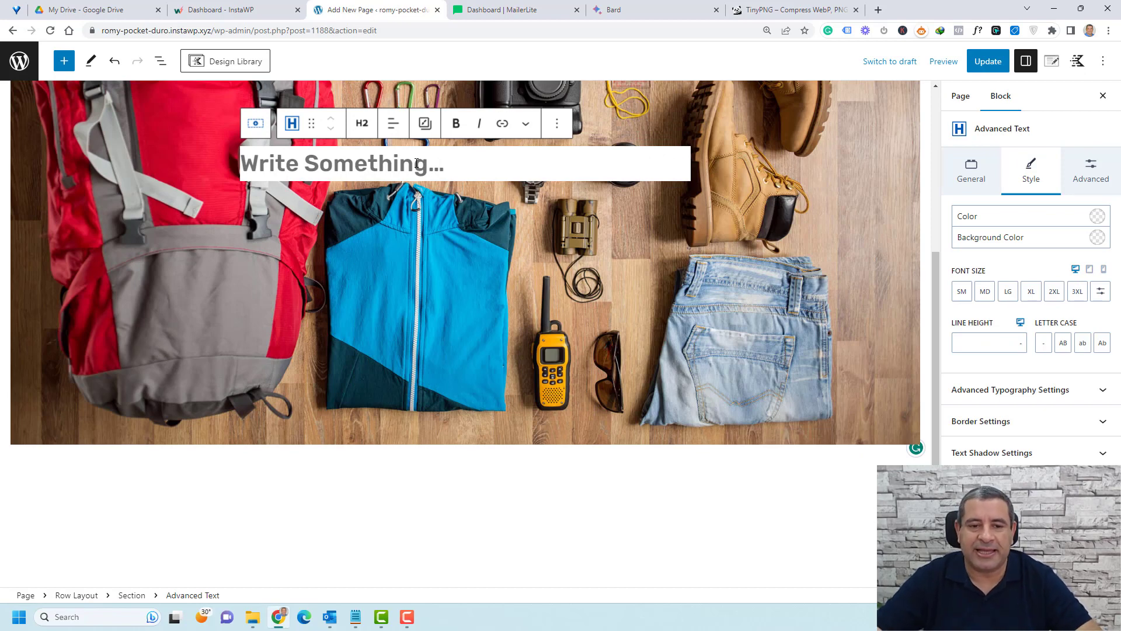
text(Free Packing Checklist)
- Center-align the Free Packing Checklist heading text
click(395, 164)
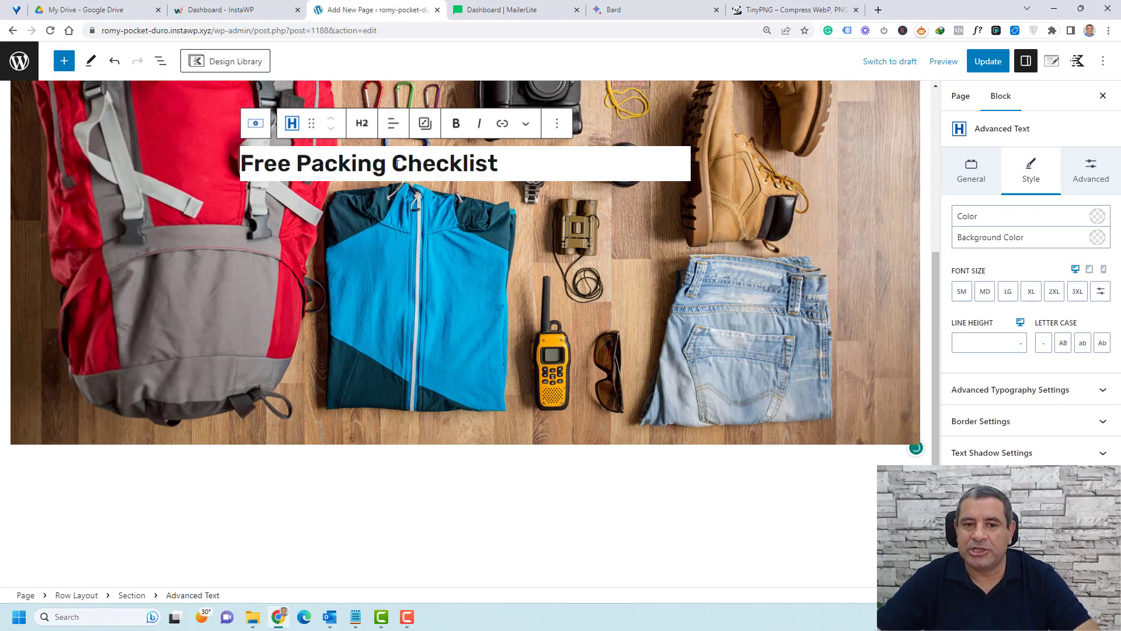
click(390, 125)
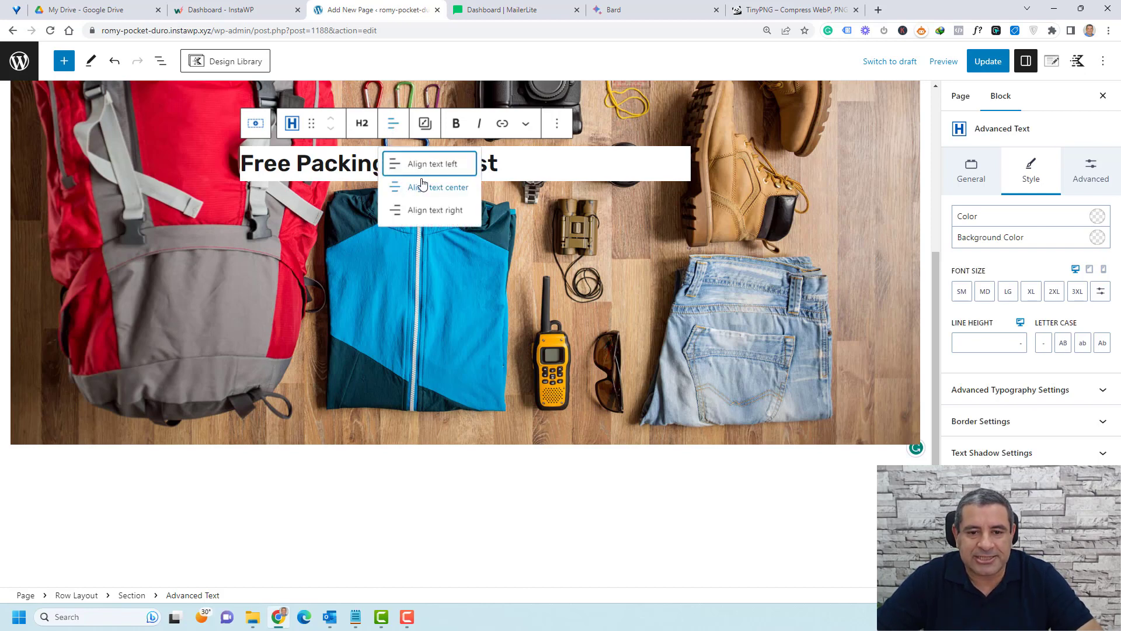
click(428, 187)
click(455, 163)
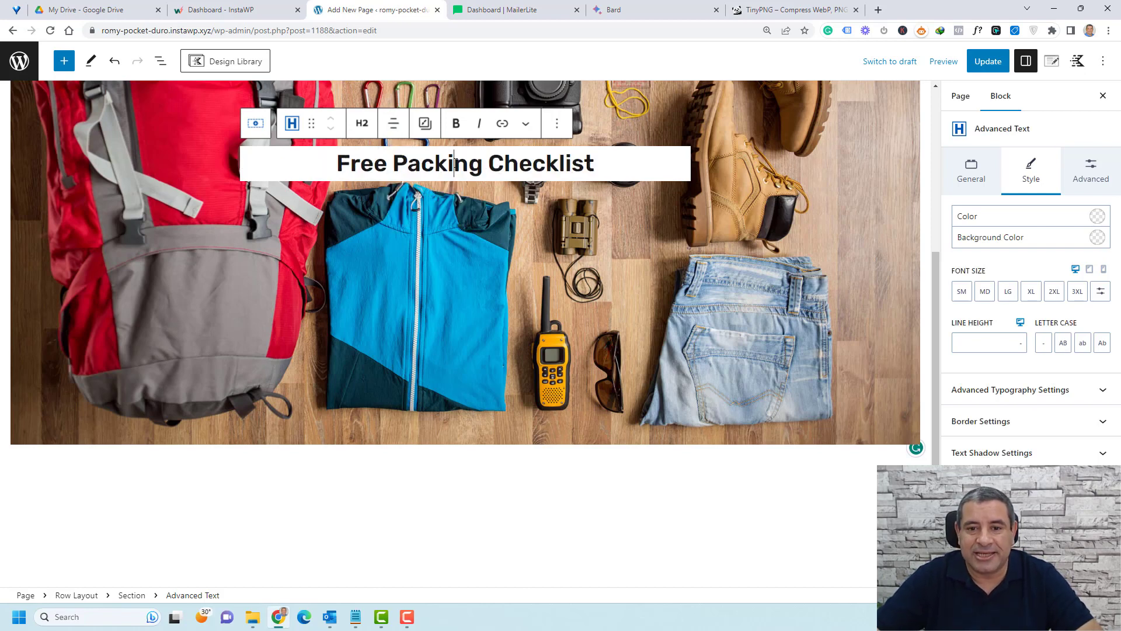
click(559, 124)
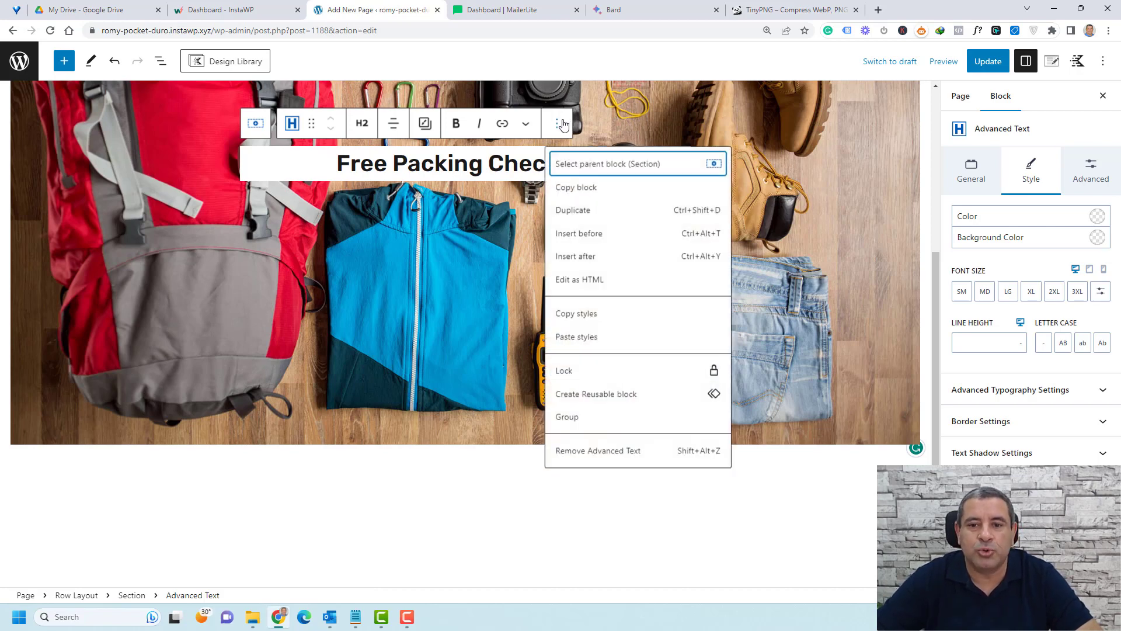
- Duplicate the heading twice: 'The 30 Must-Have Items For Any Traveller' and the packing description sentence
click(584, 211)
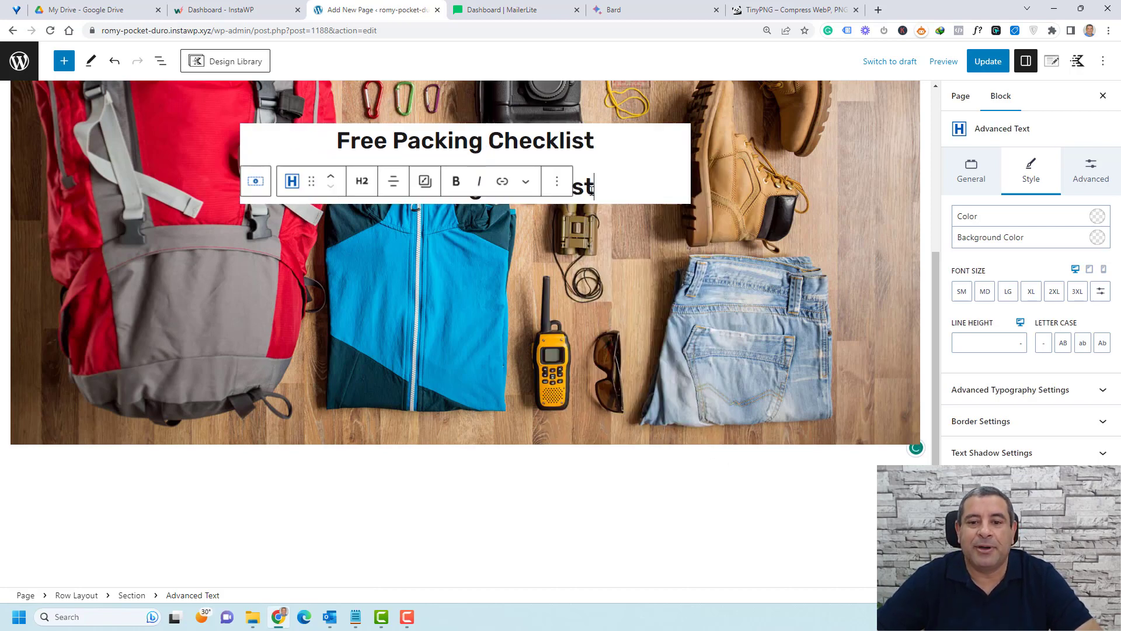
key(ctrl+a)
text(The 30 Must-Have Items For Any Traveller)
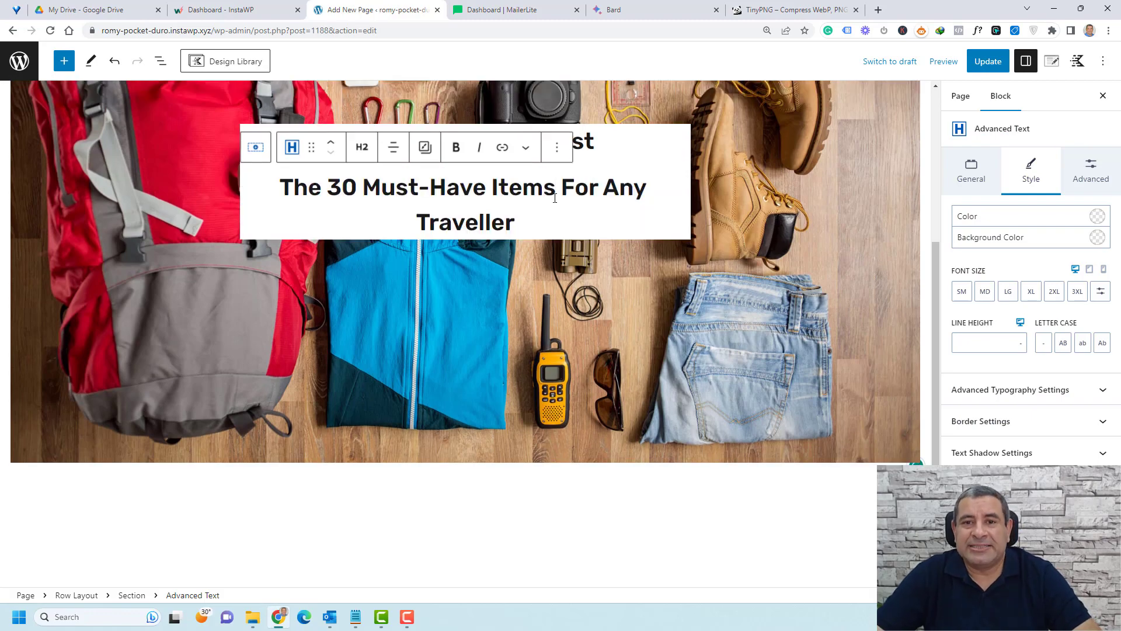
click(557, 148)
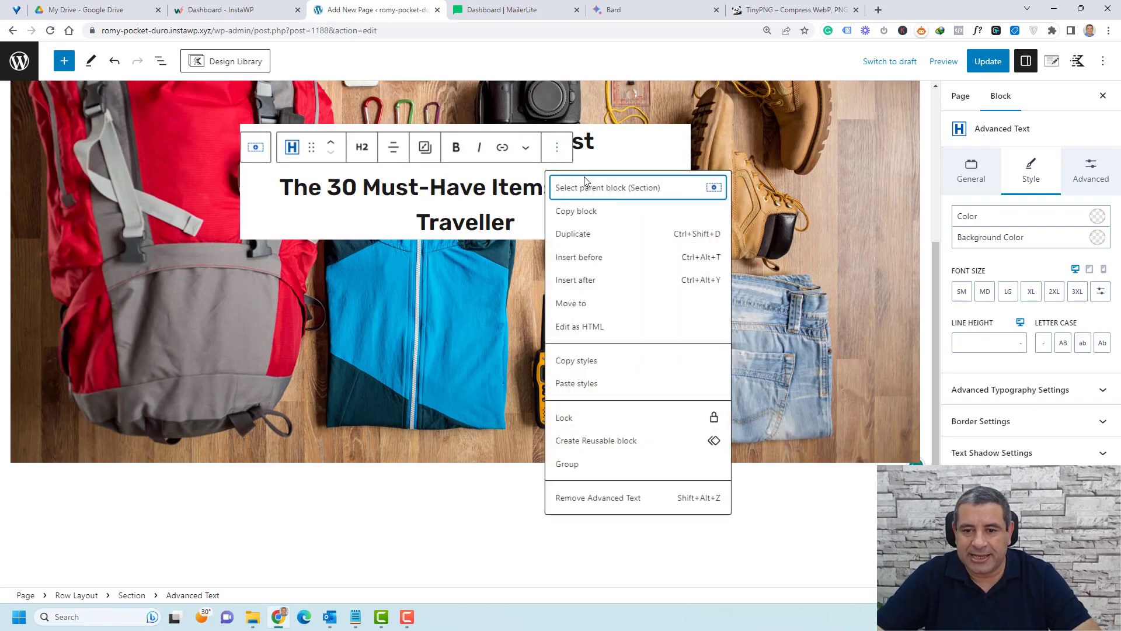
click(606, 234)
key(ctrl+a)
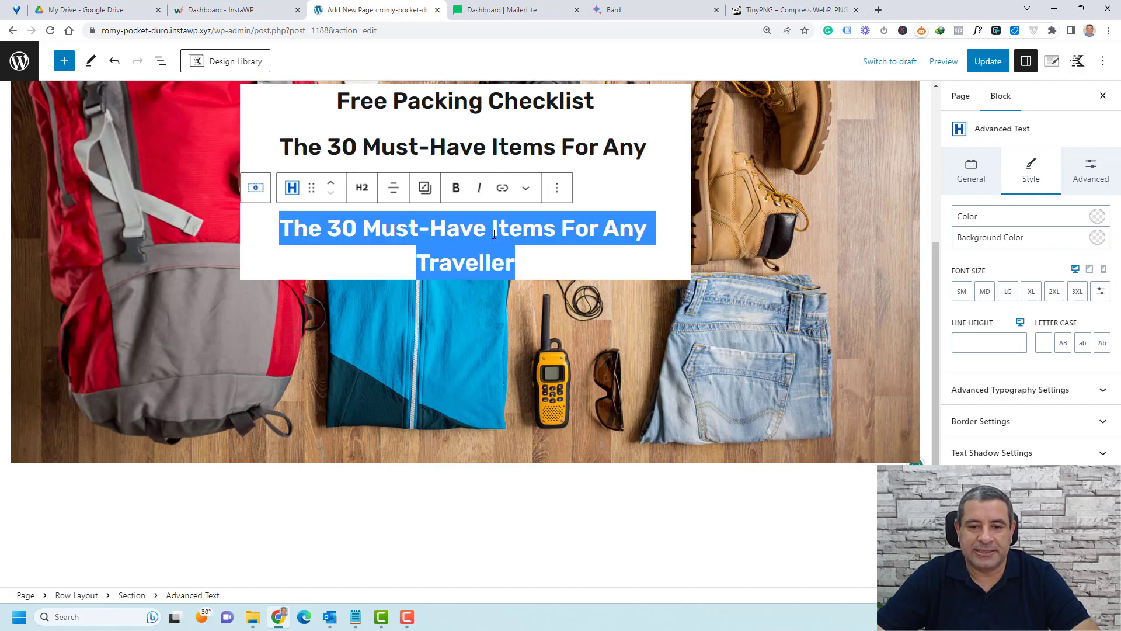
text(It Should Include Everything You Need To Pack For Your Trip, From Clothes And Toiletries To Electronics And Travel Documents.)
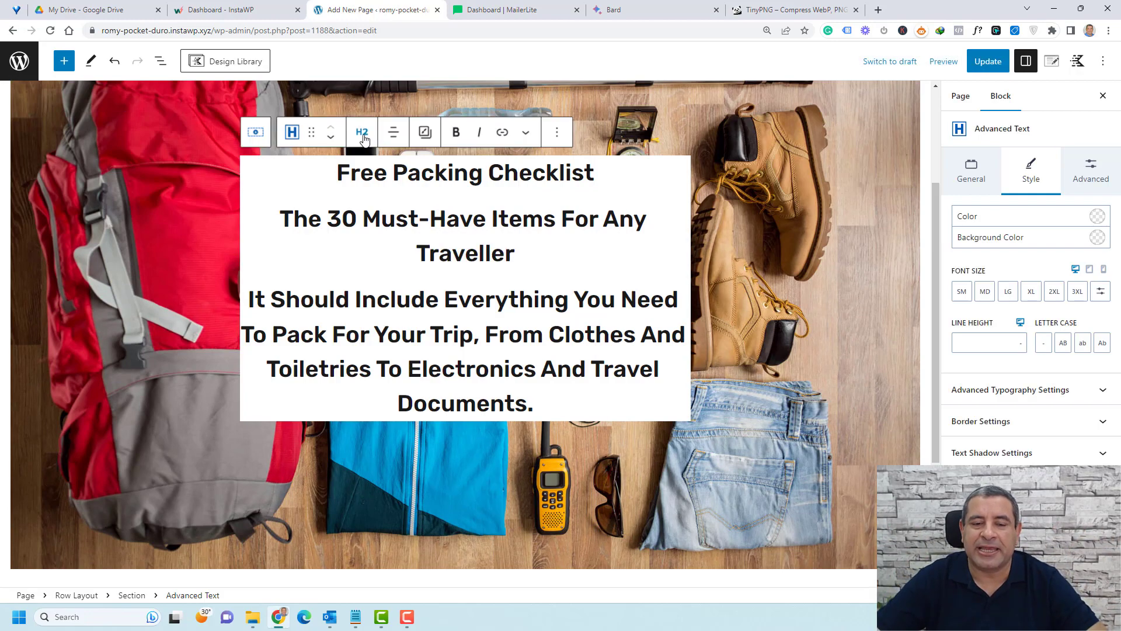
- Make Free Packing Checklist and the description Paragraph, and the Must-Have Items line Heading 1
click(362, 133)
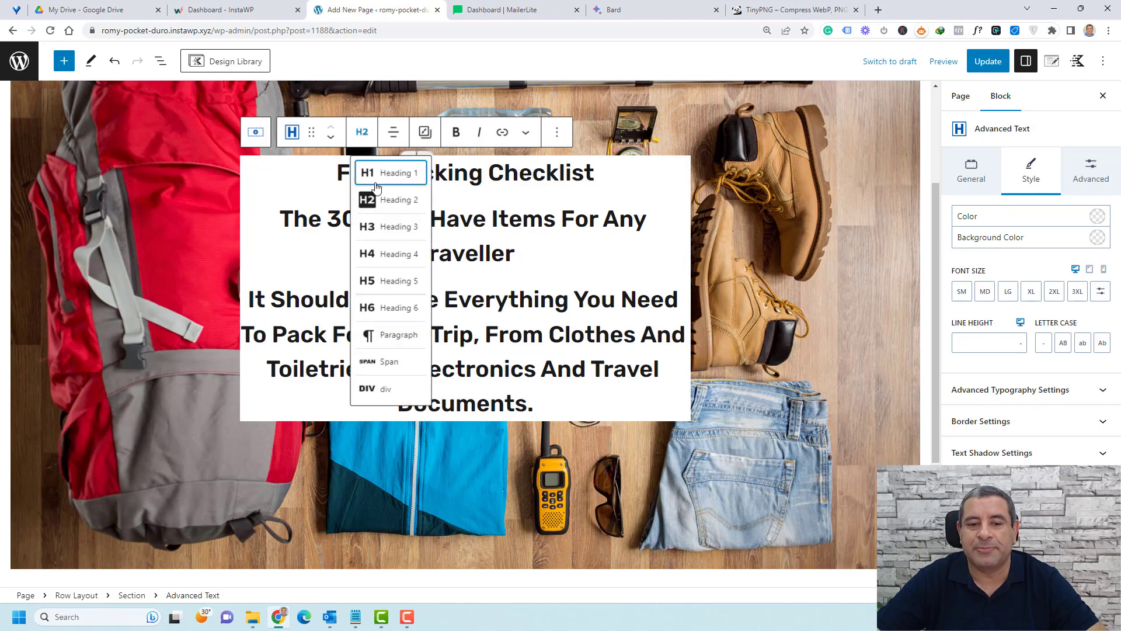
click(392, 336)
click(485, 220)
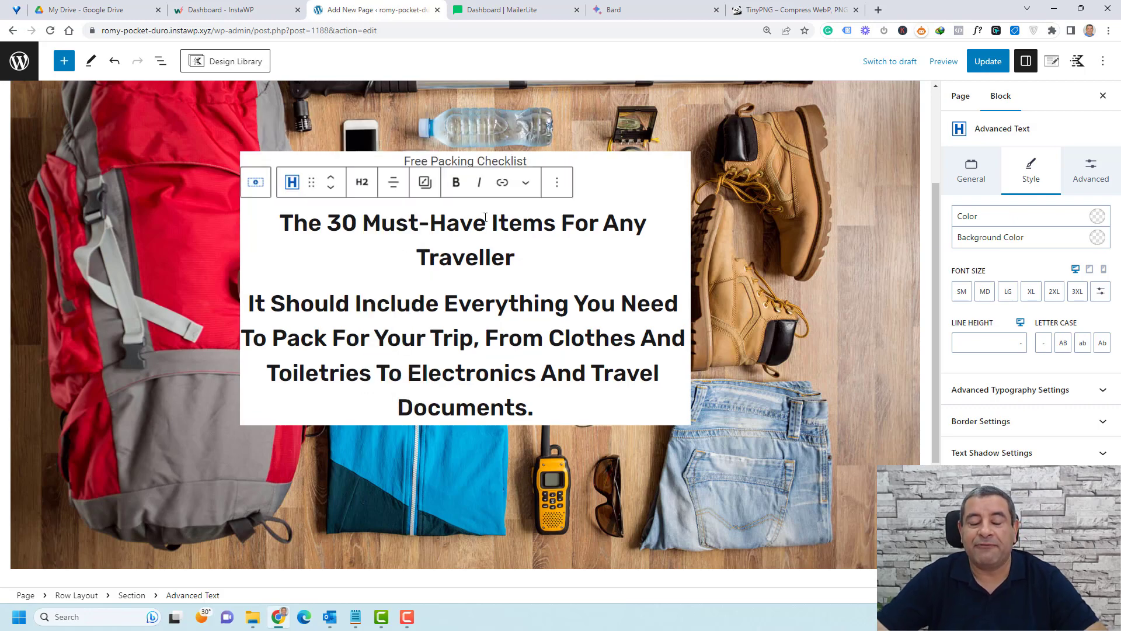
click(362, 183)
click(397, 225)
click(502, 336)
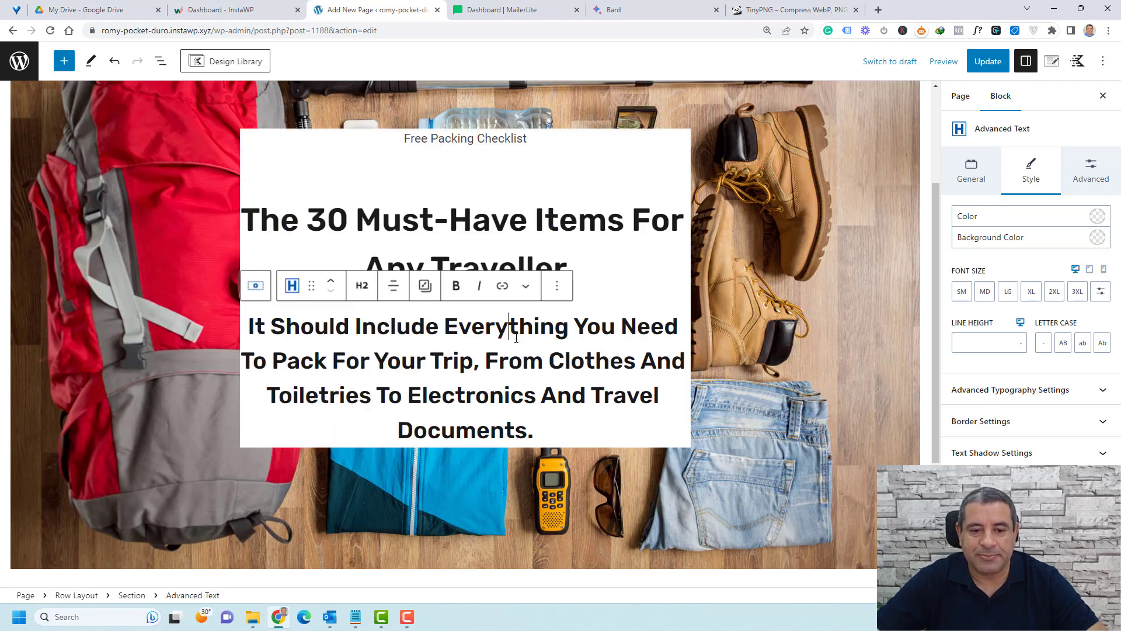
click(362, 286)
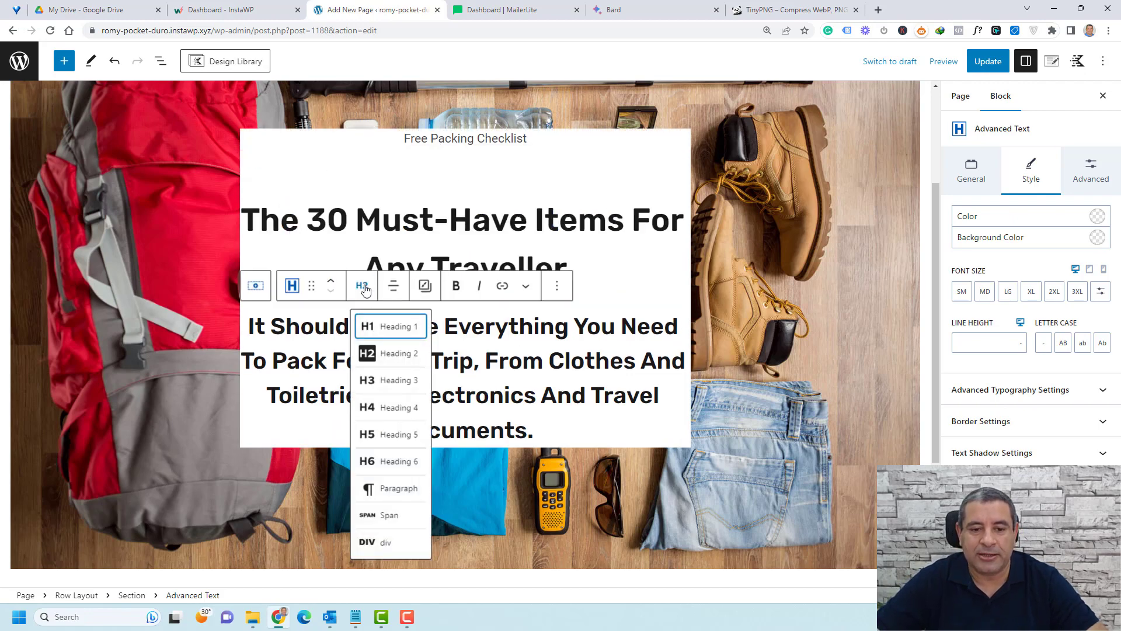
click(390, 490)
click(514, 281)
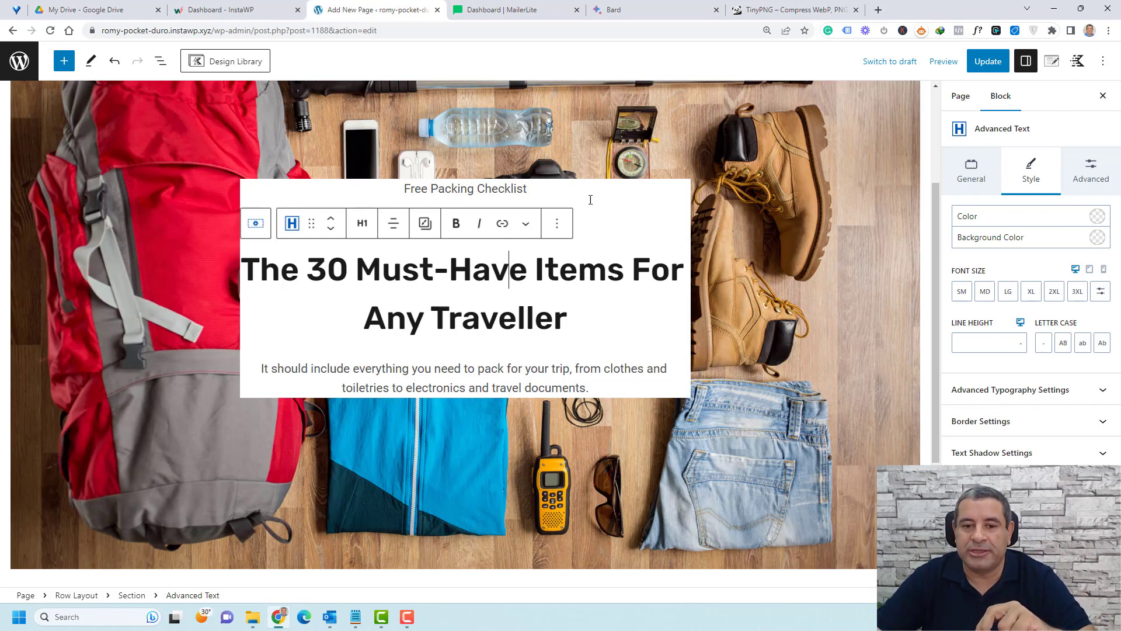
click(158, 61)
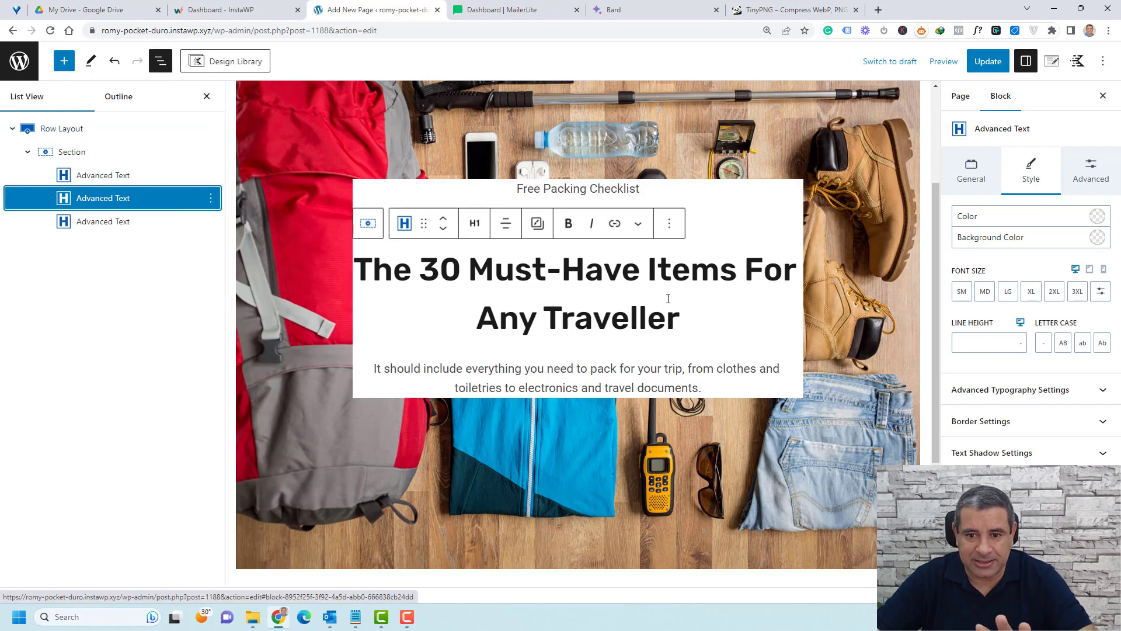
- Set the main heading's top margin to -25 px using custom margin values
click(1090, 175)
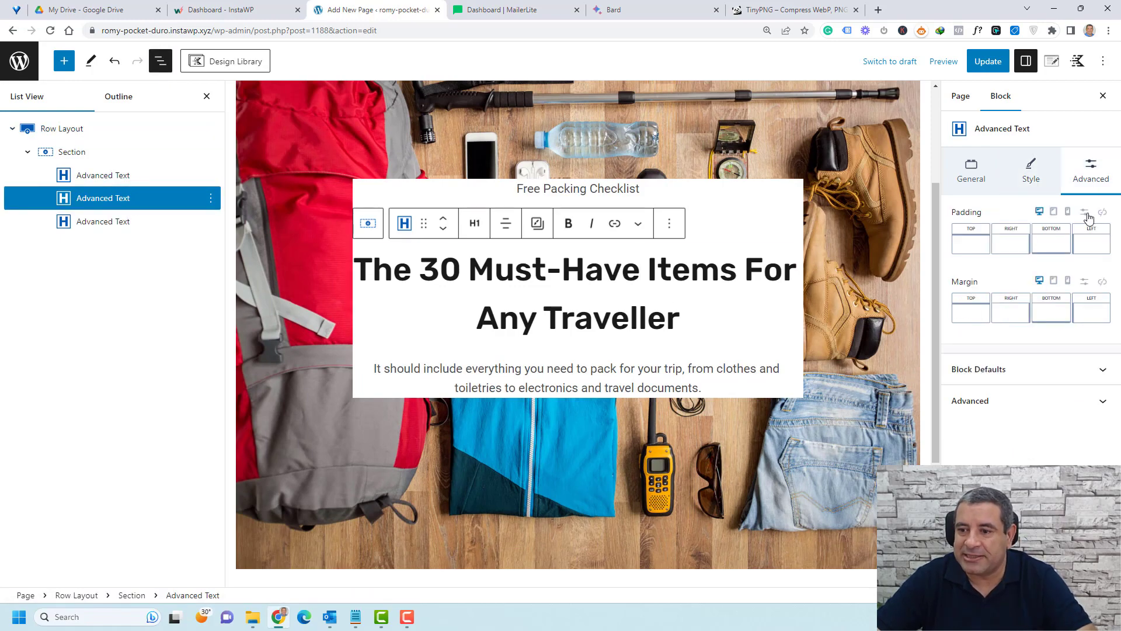
click(1084, 283)
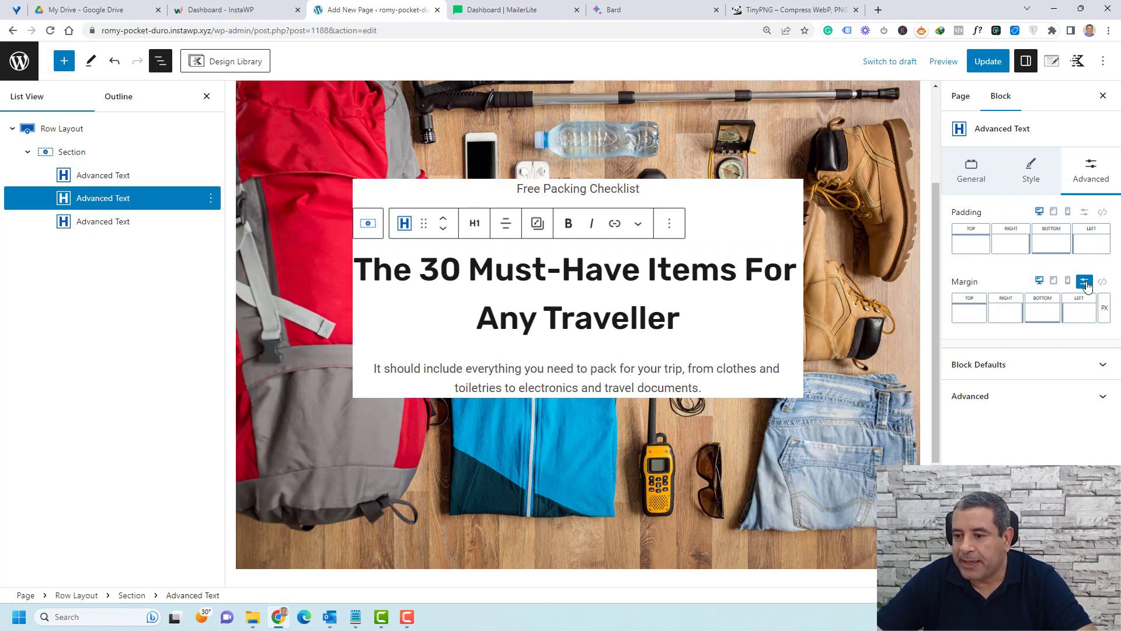
click(959, 316)
text(-25)
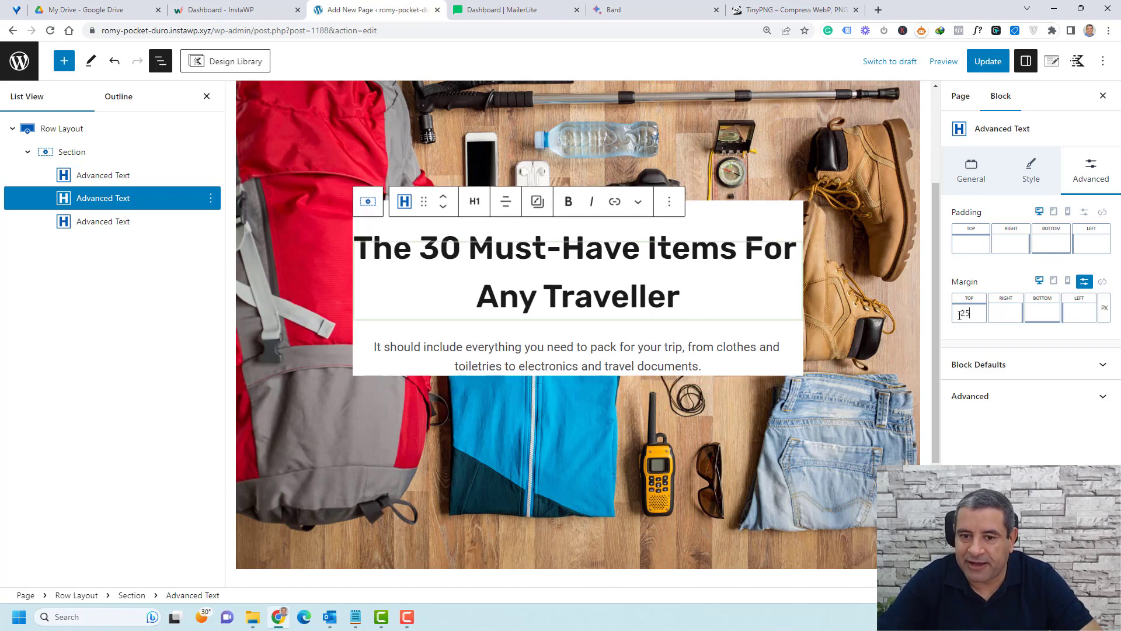
click(913, 445)
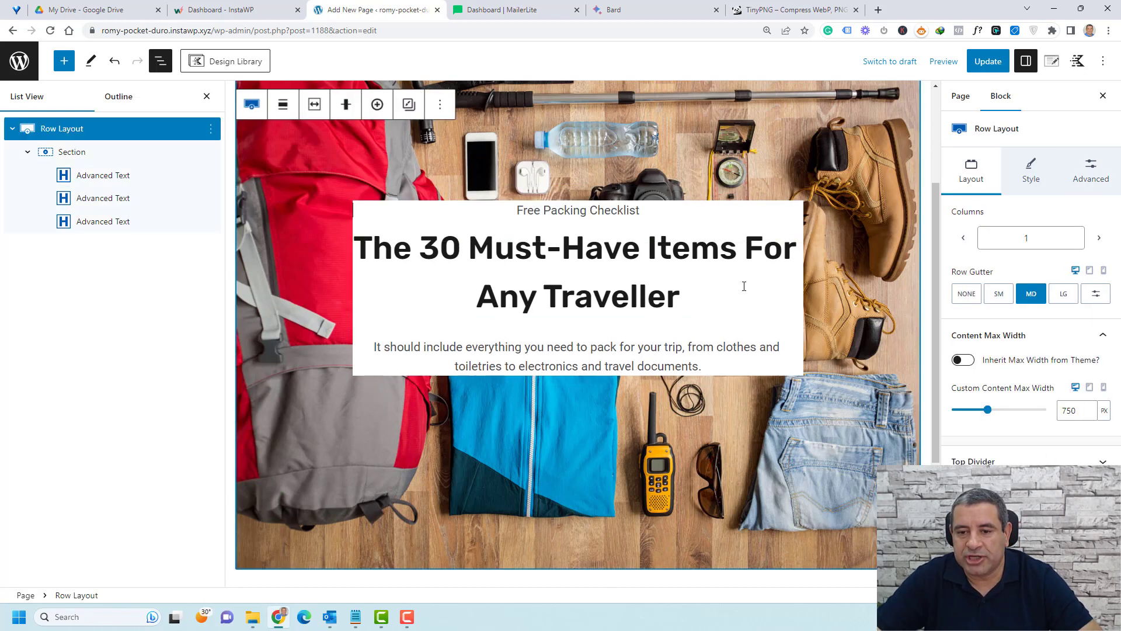
click(400, 372)
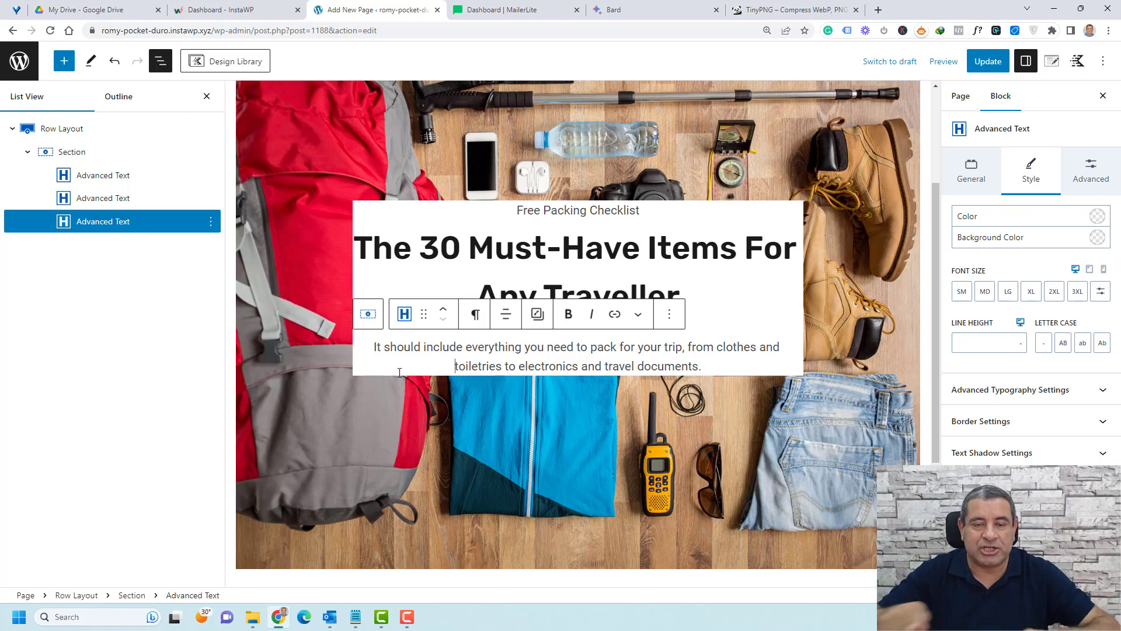
- Give the Section container linked Small 24px padding on all sides
click(73, 152)
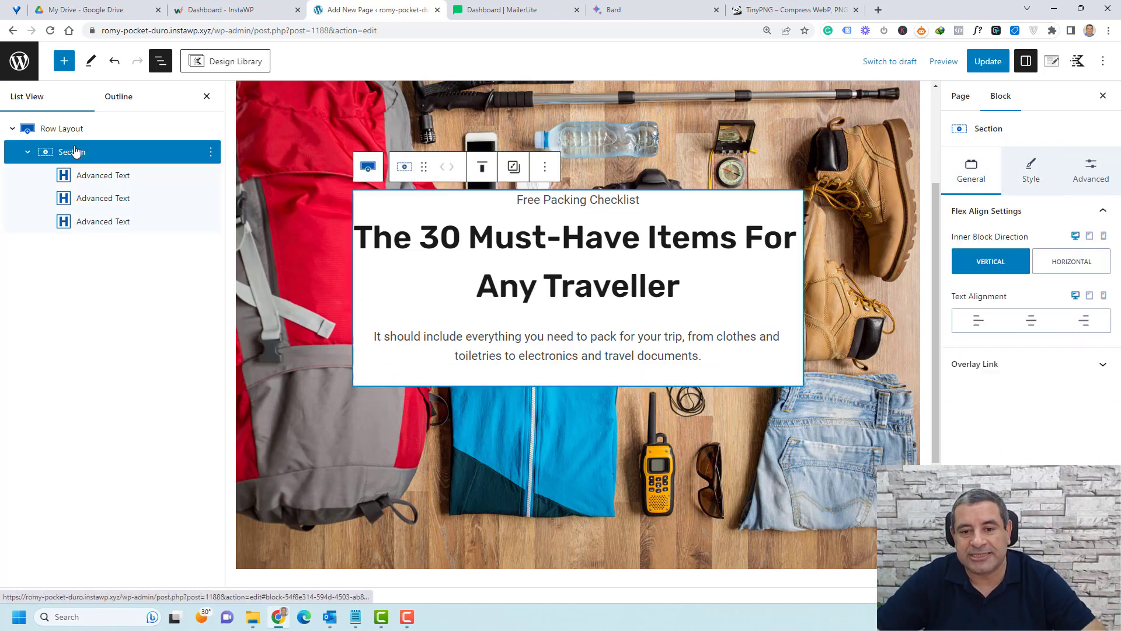
click(1089, 192)
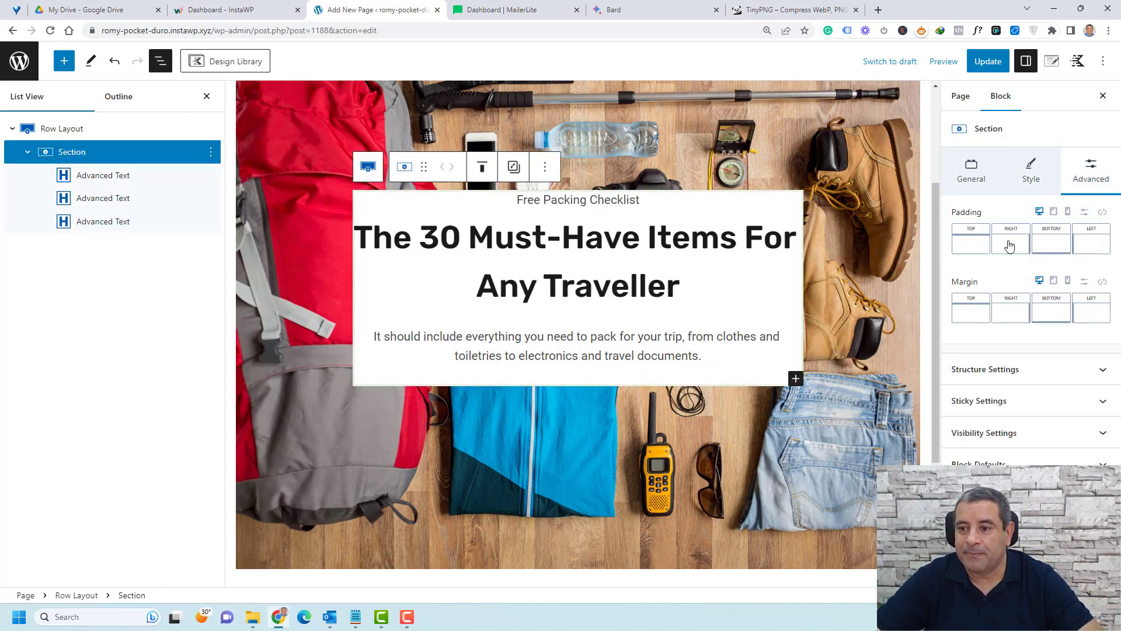
click(1101, 212)
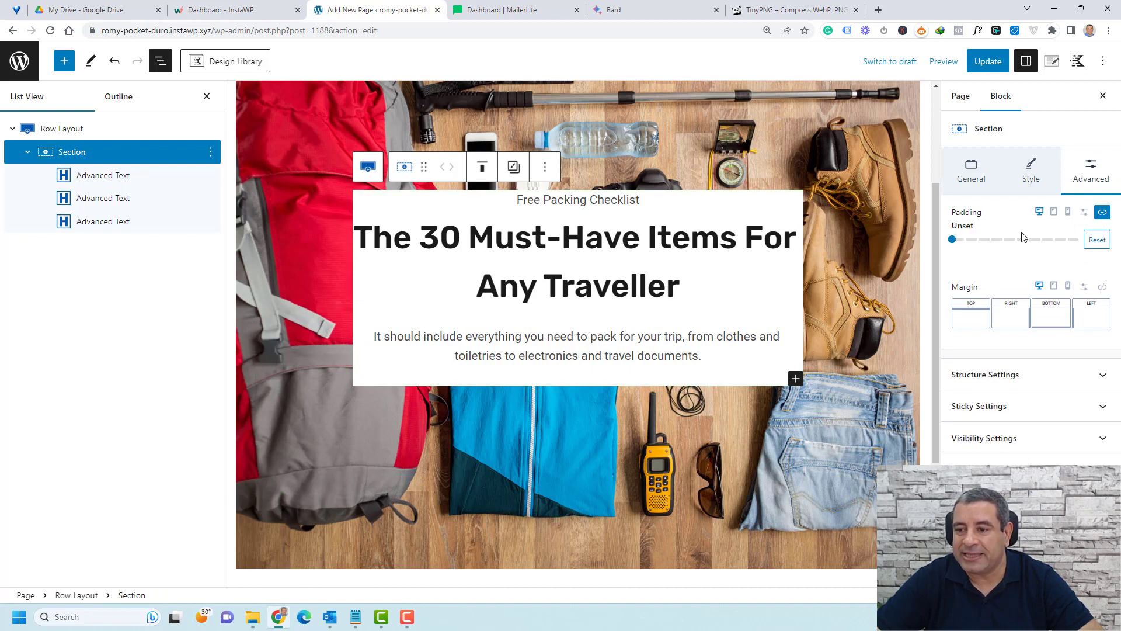
click(969, 241)
drag(971, 243, 990, 244)
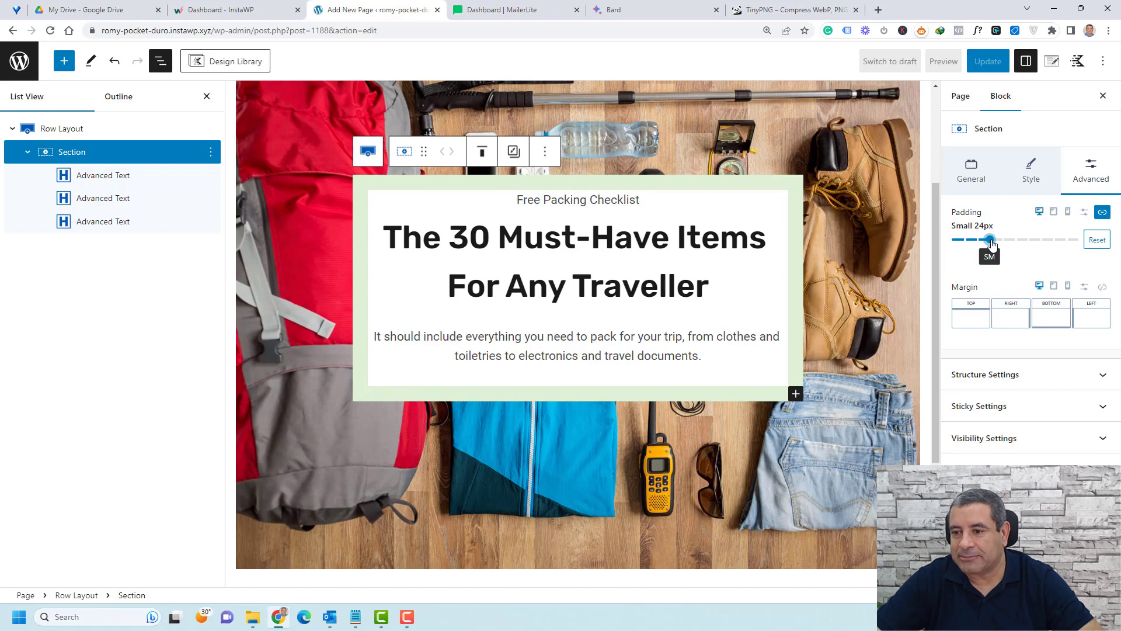
- Update the page and close the List View outline
click(987, 61)
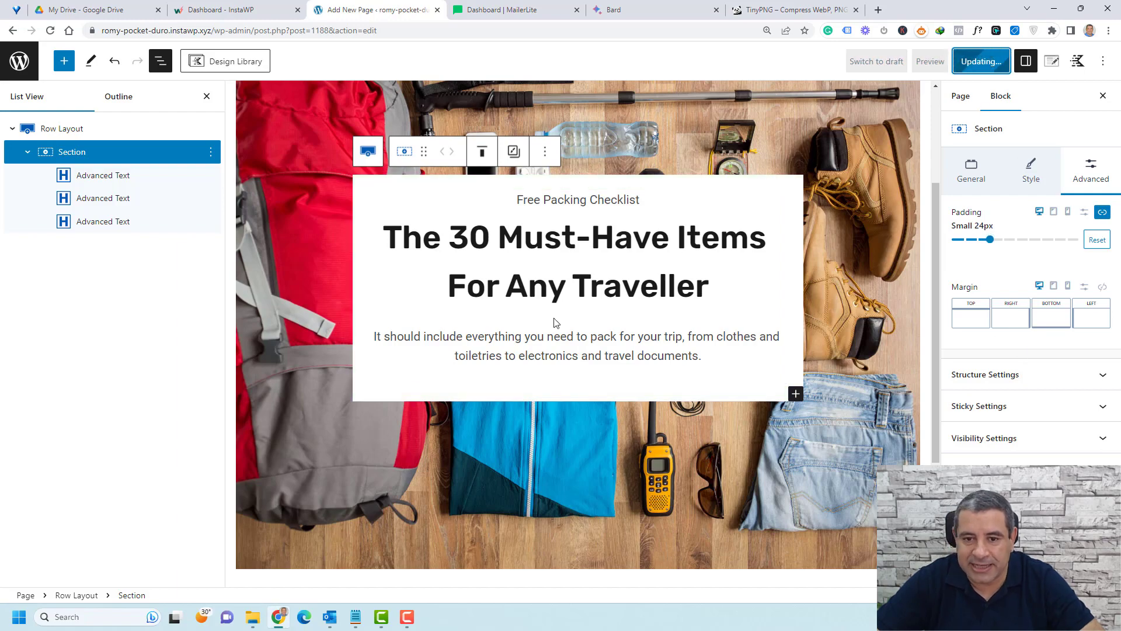
key(shift+alt+o)
click(632, 351)
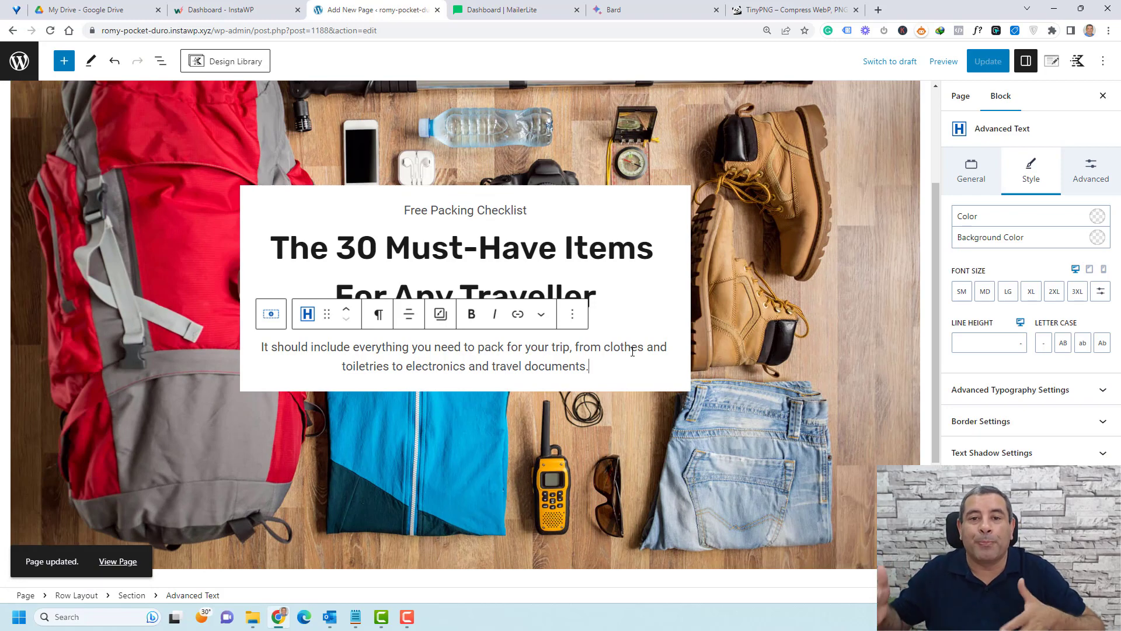
- Insert a Kadence Form block after the description, found by searching 'for'
click(574, 316)
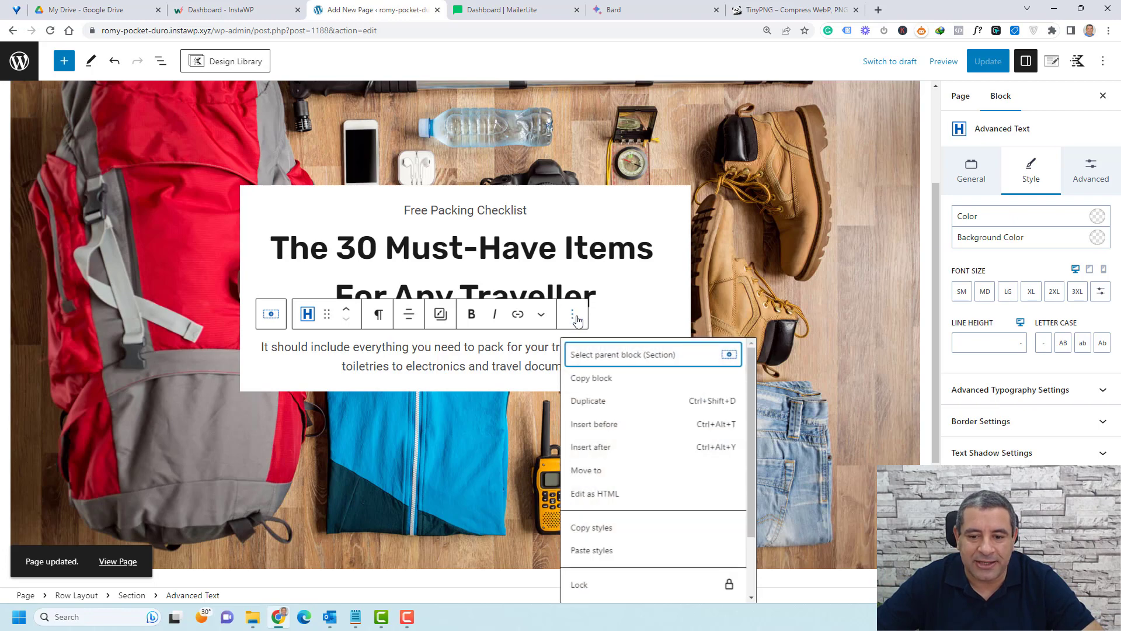
click(604, 447)
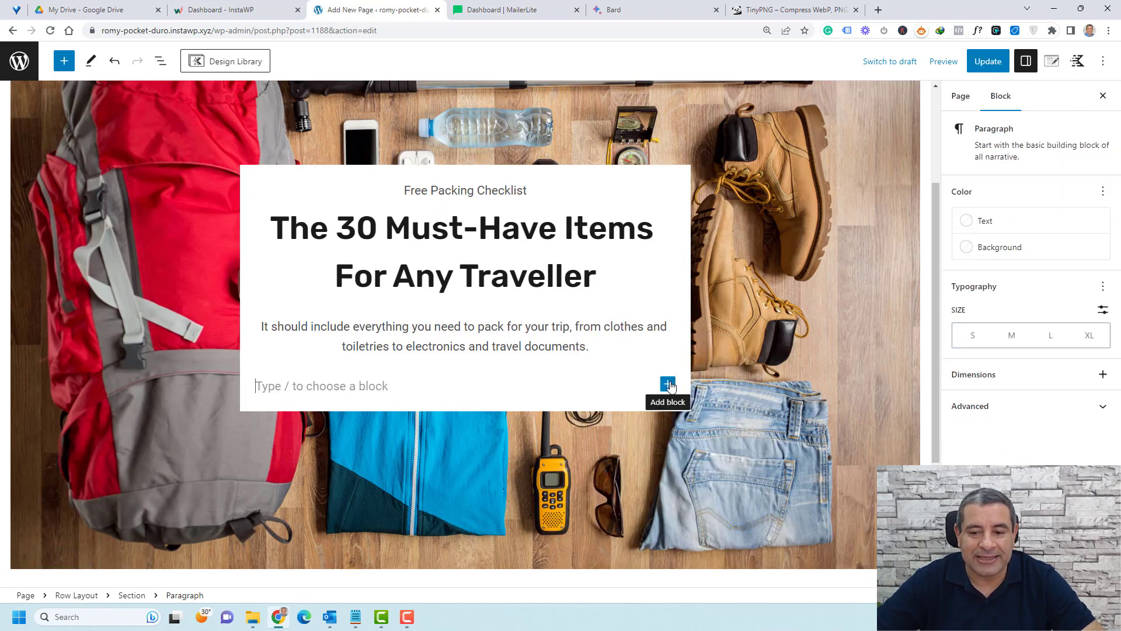
click(668, 384)
text(for)
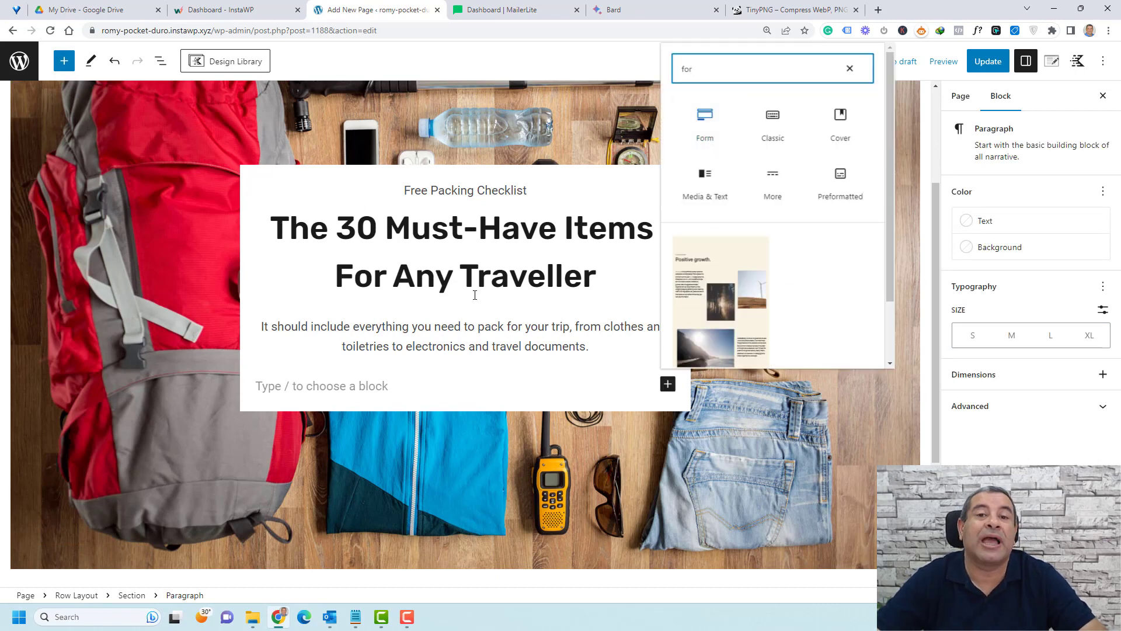
click(705, 129)
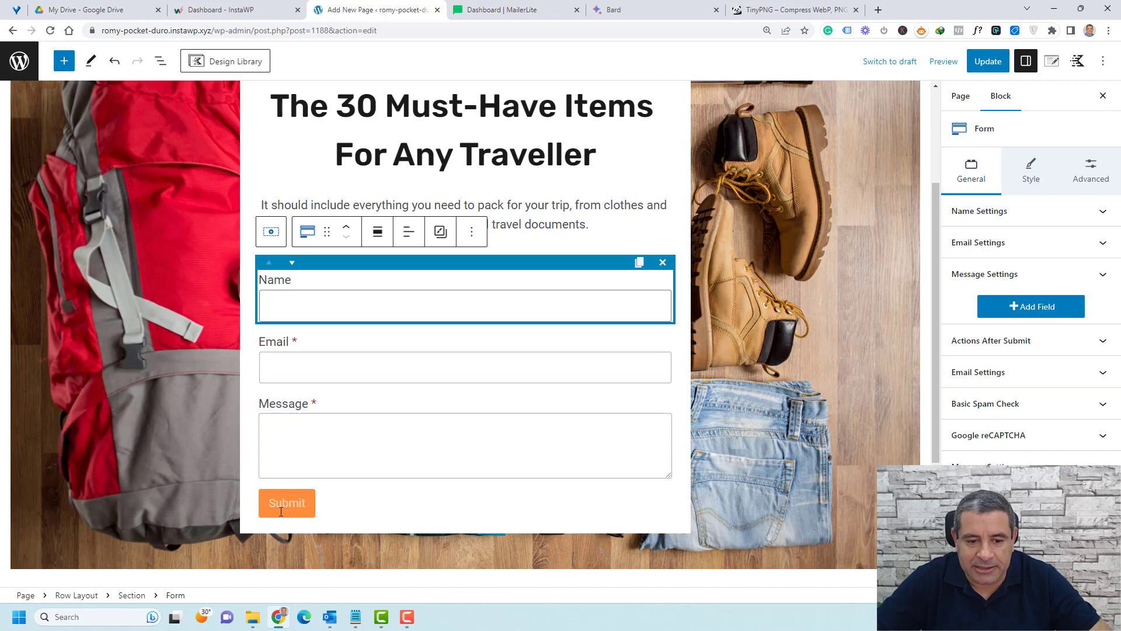
- Remove the Message and Name fields from the form
click(365, 406)
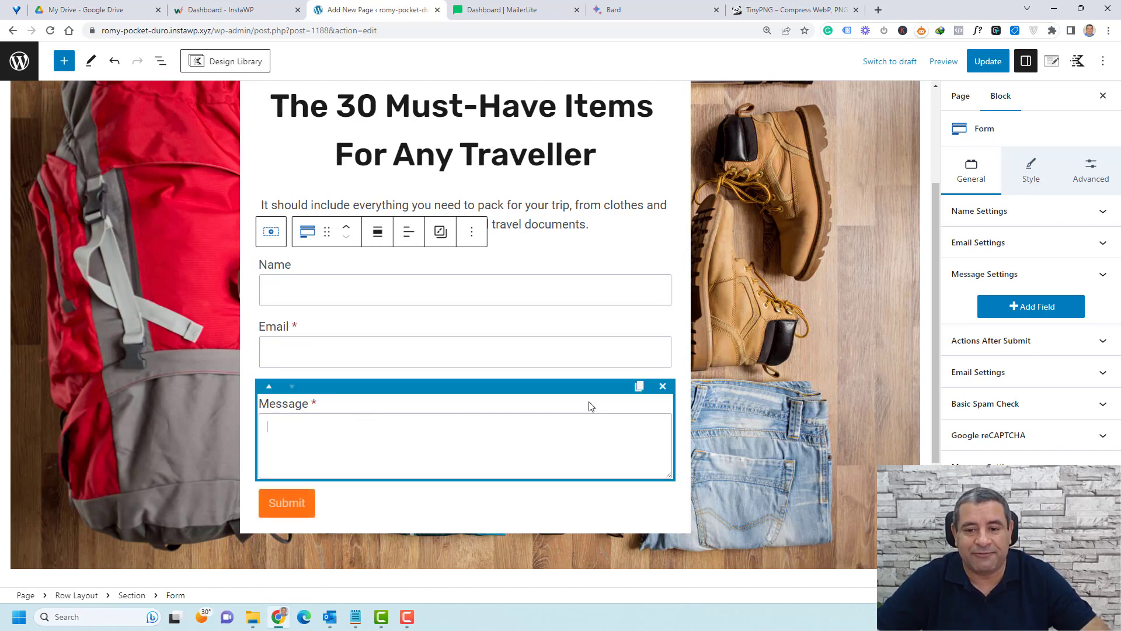
click(662, 387)
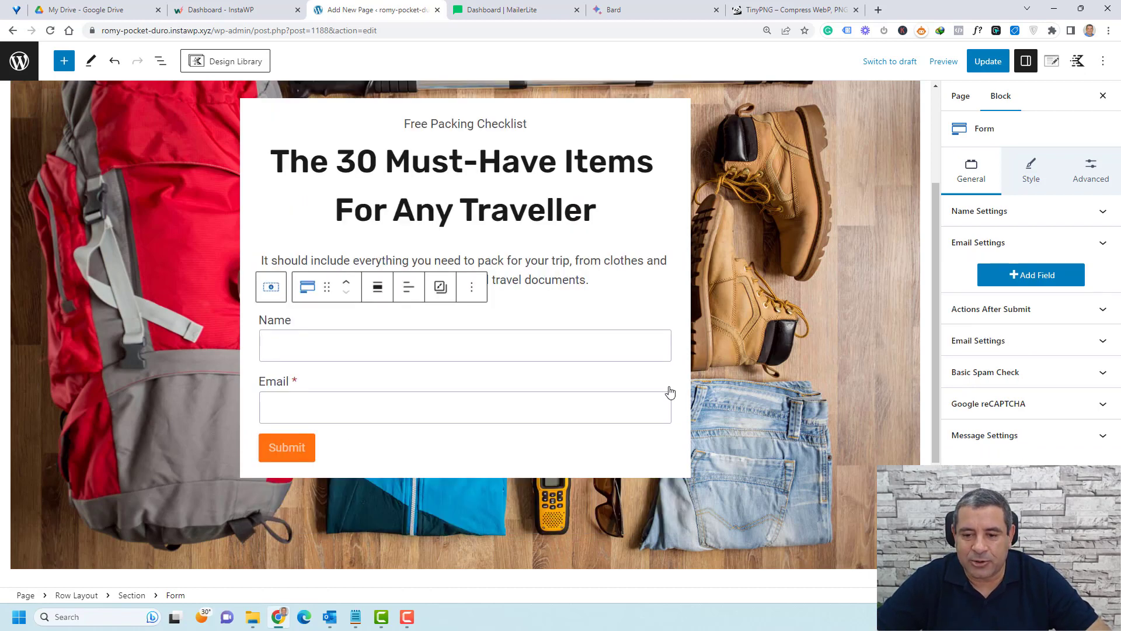
click(529, 331)
click(499, 394)
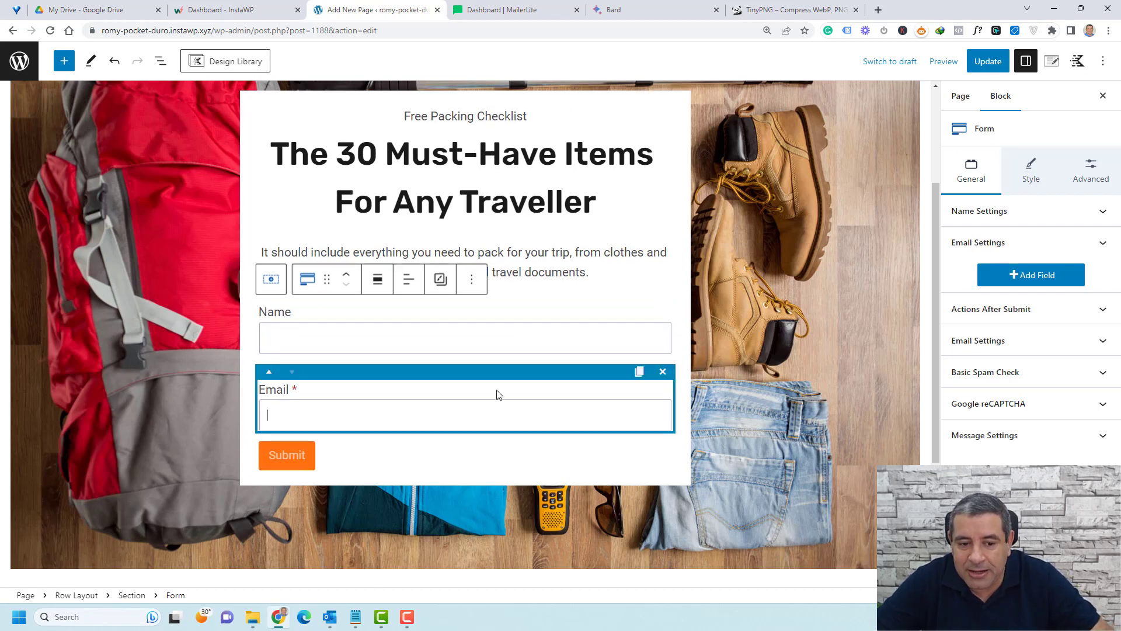
click(533, 319)
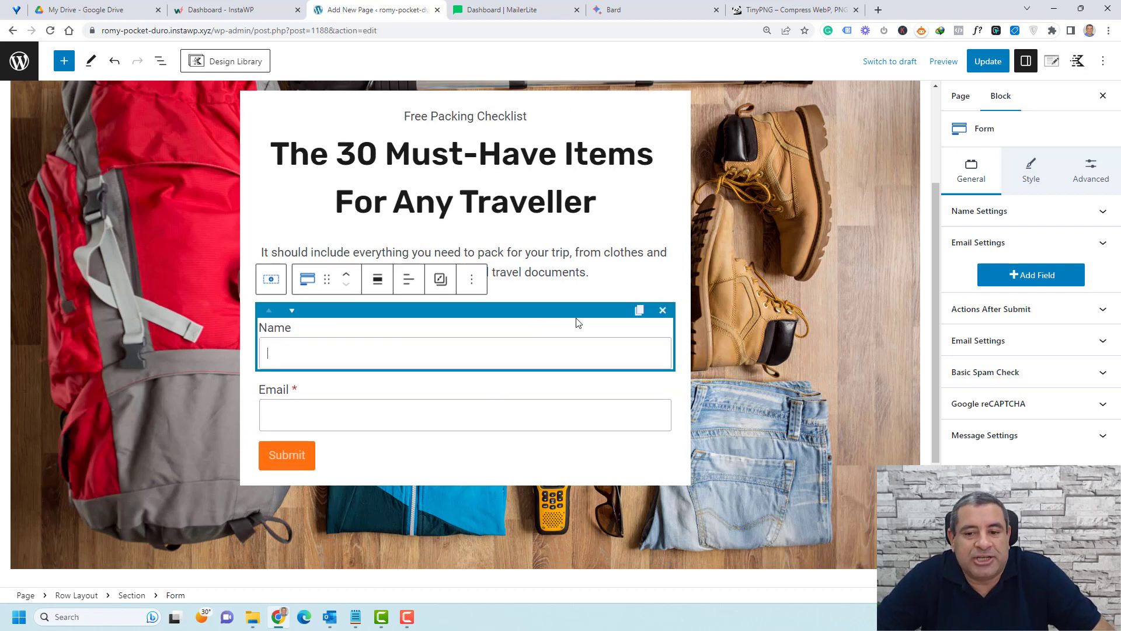
click(662, 314)
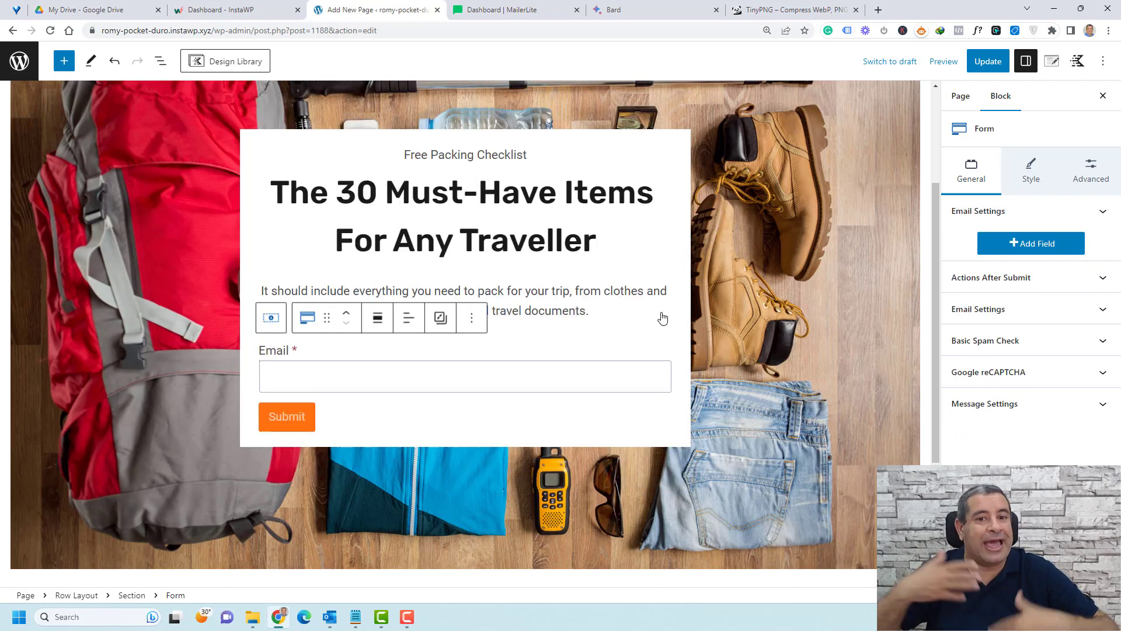
- Add a text field labelled 'Name' and move it above the Email field
click(1032, 245)
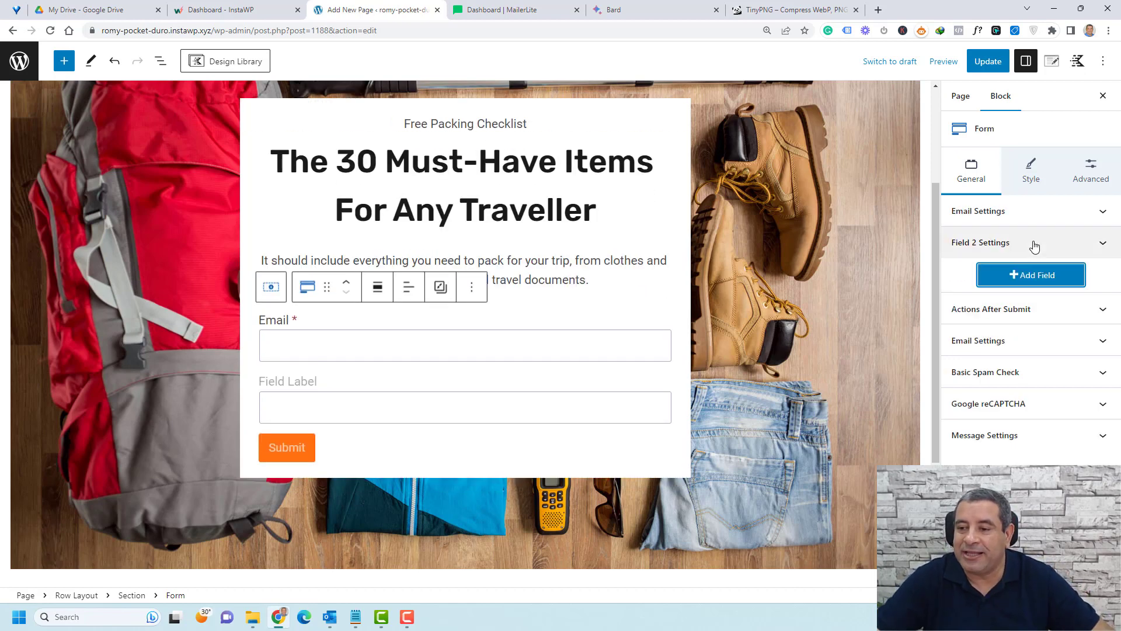
click(1036, 244)
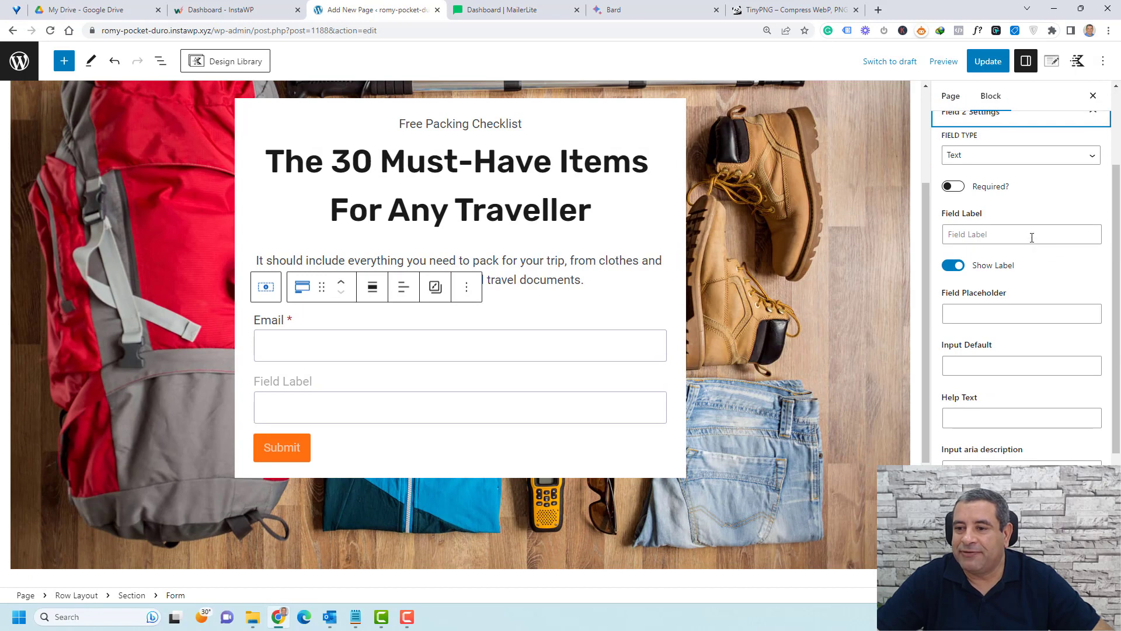
scroll(1034, 239, up, 3)
click(1018, 279)
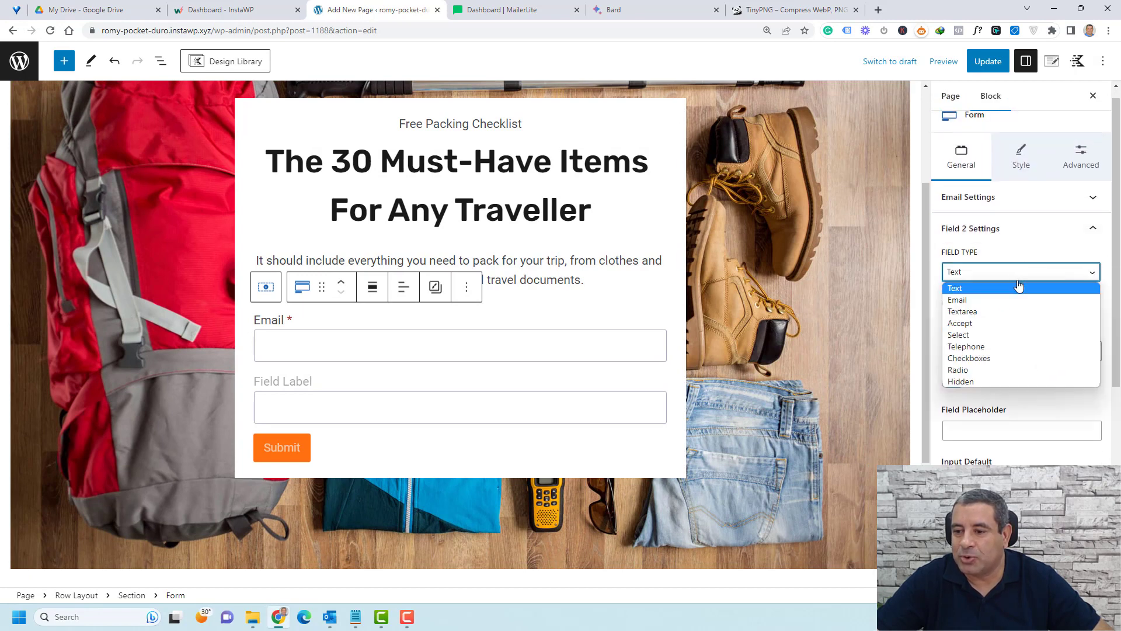
click(1018, 286)
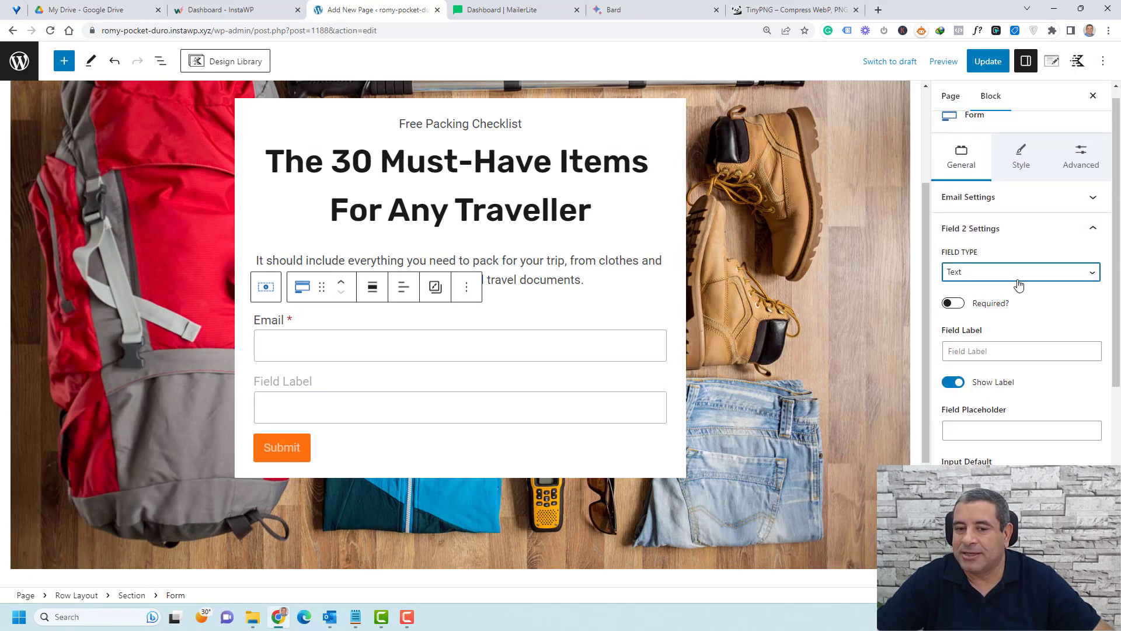
click(283, 380)
triple_click(303, 392)
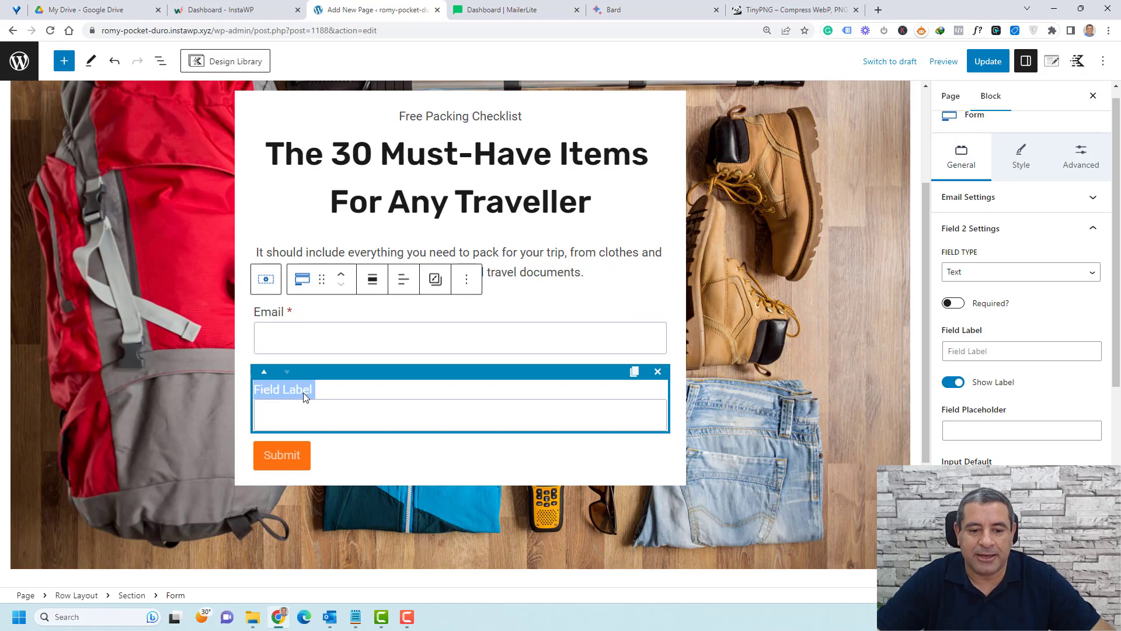
text(Name)
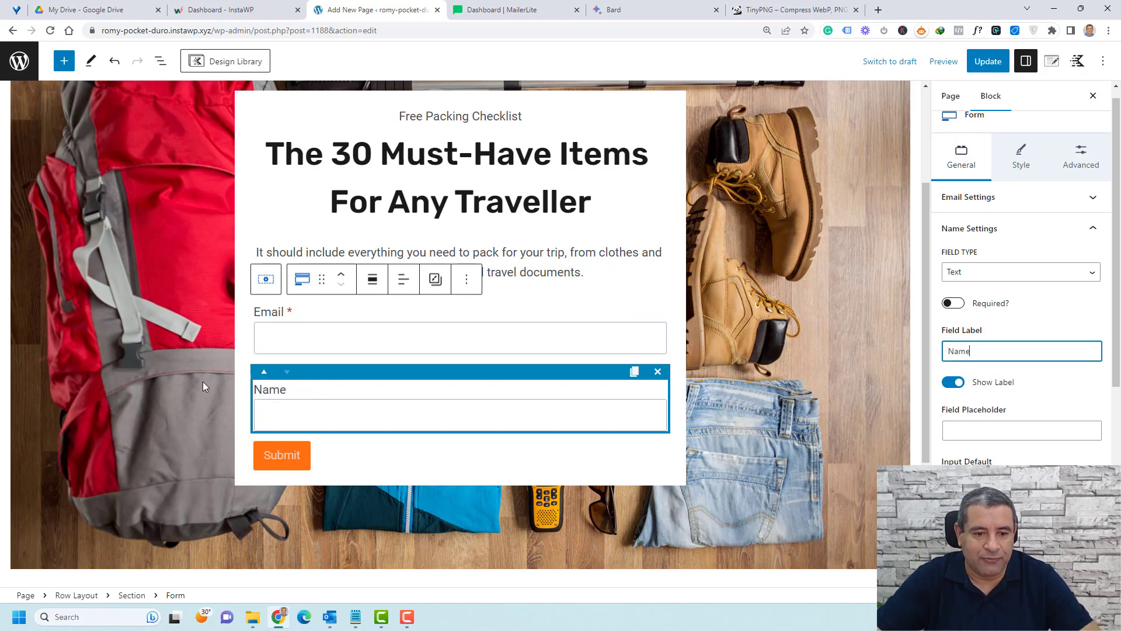
click(264, 372)
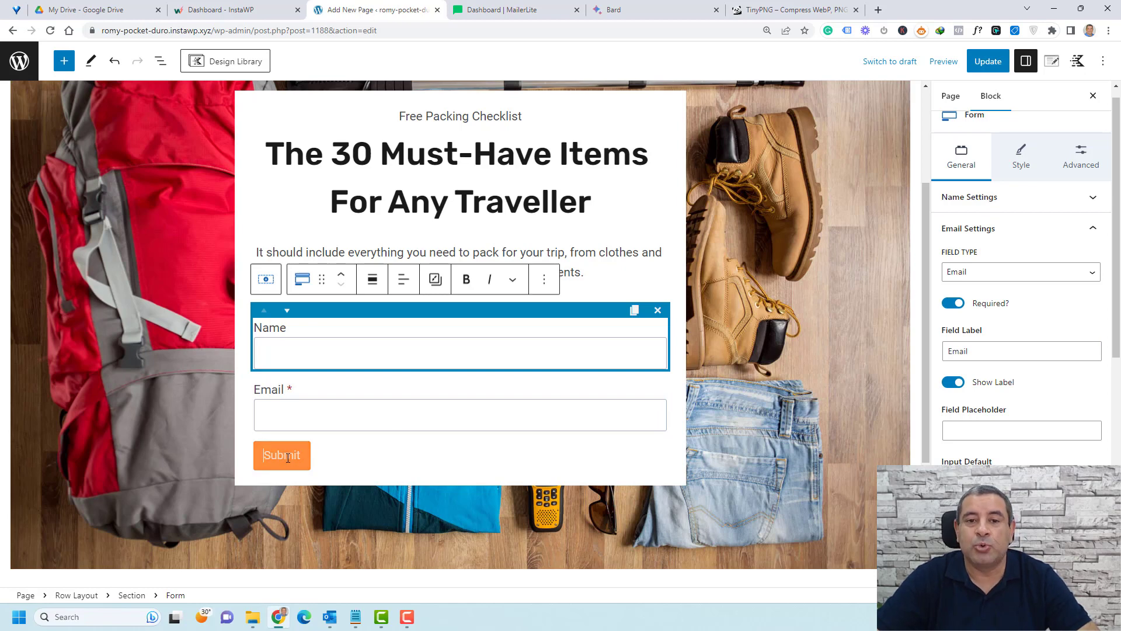
- Center the submit button and update the page
click(404, 280)
click(447, 343)
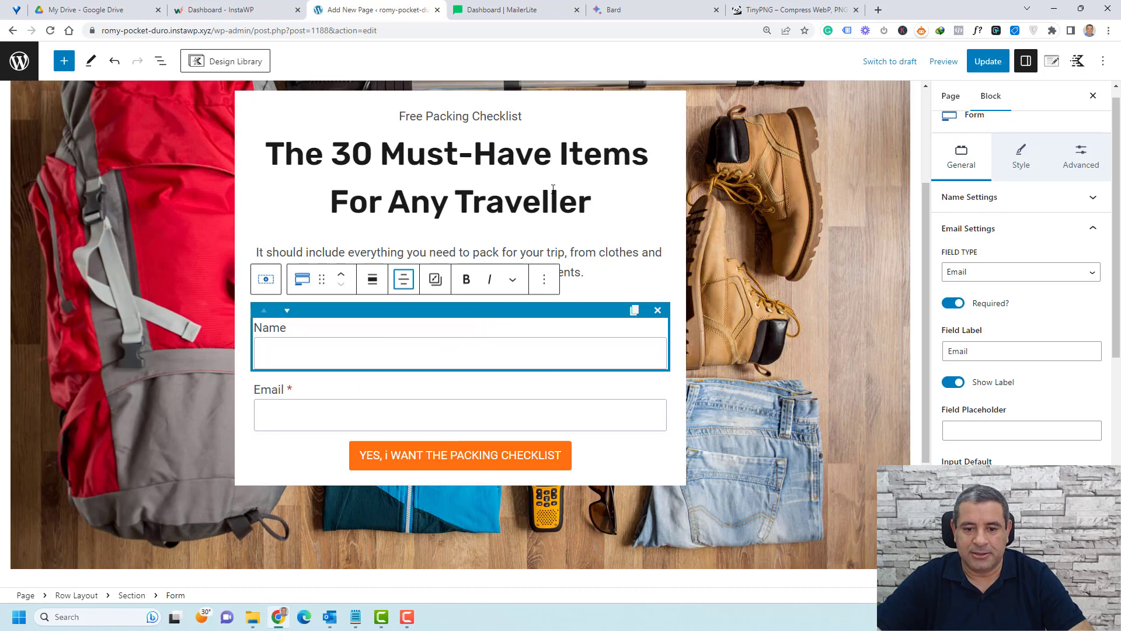
click(553, 189)
click(988, 62)
- Open the live landing page in a new browser tab
right_click(138, 561)
right_click(125, 561)
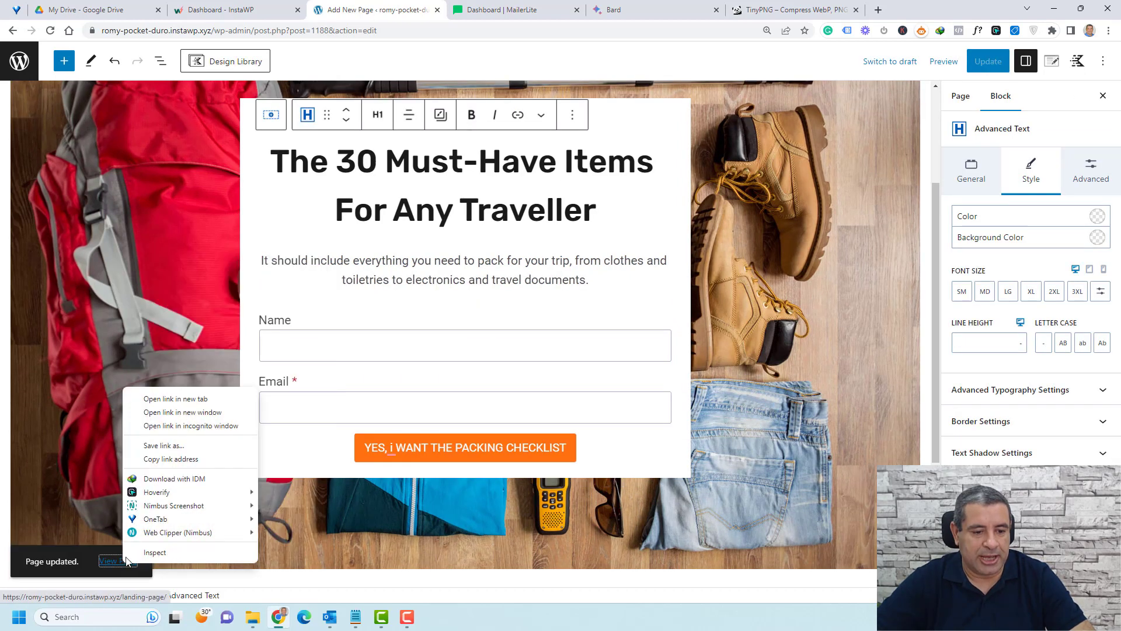
click(166, 398)
click(491, 10)
- Scroll through the live landing page to review the hero and form
scroll(867, 293, down, 4)
scroll(866, 293, up, 5)
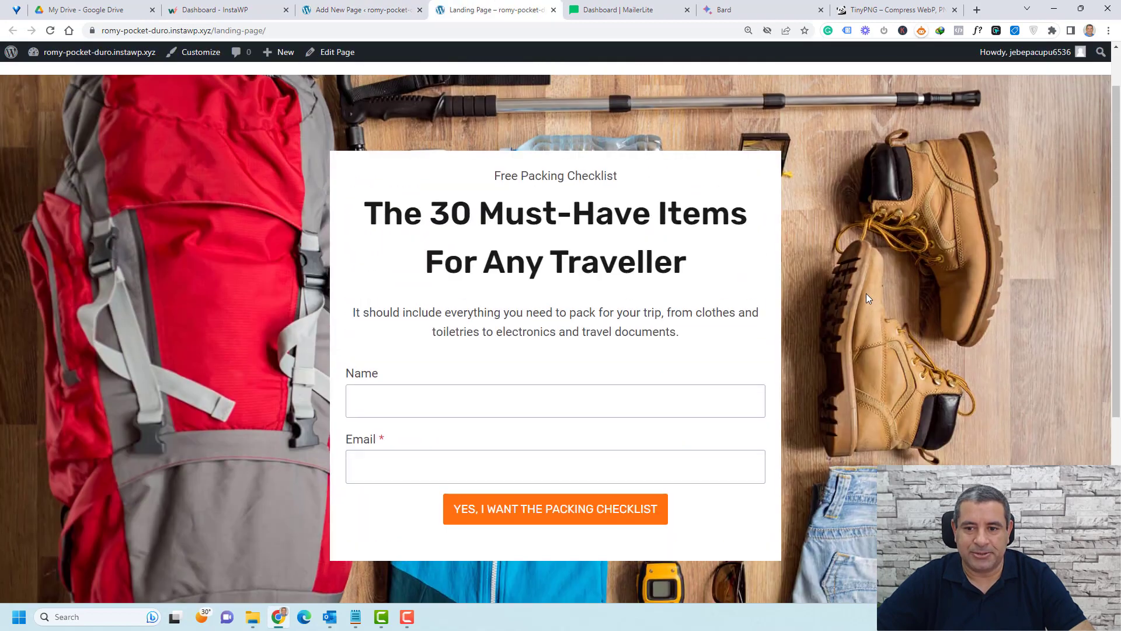
scroll(866, 293, up, 1)
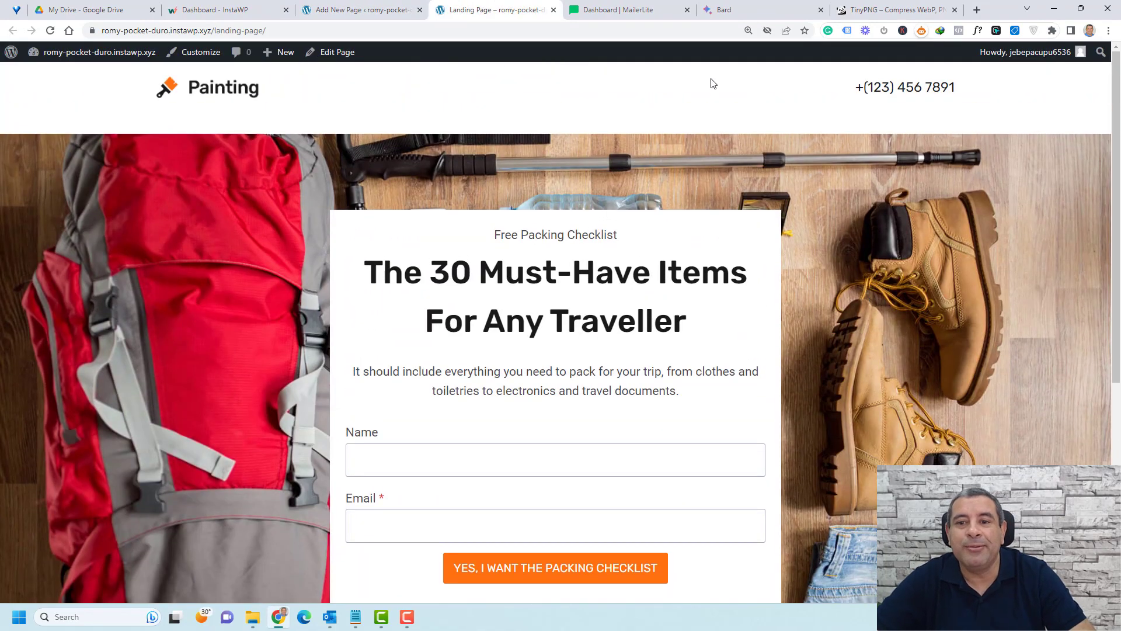
scroll(683, 105, down, 5)
scroll(877, 321, up, 3)
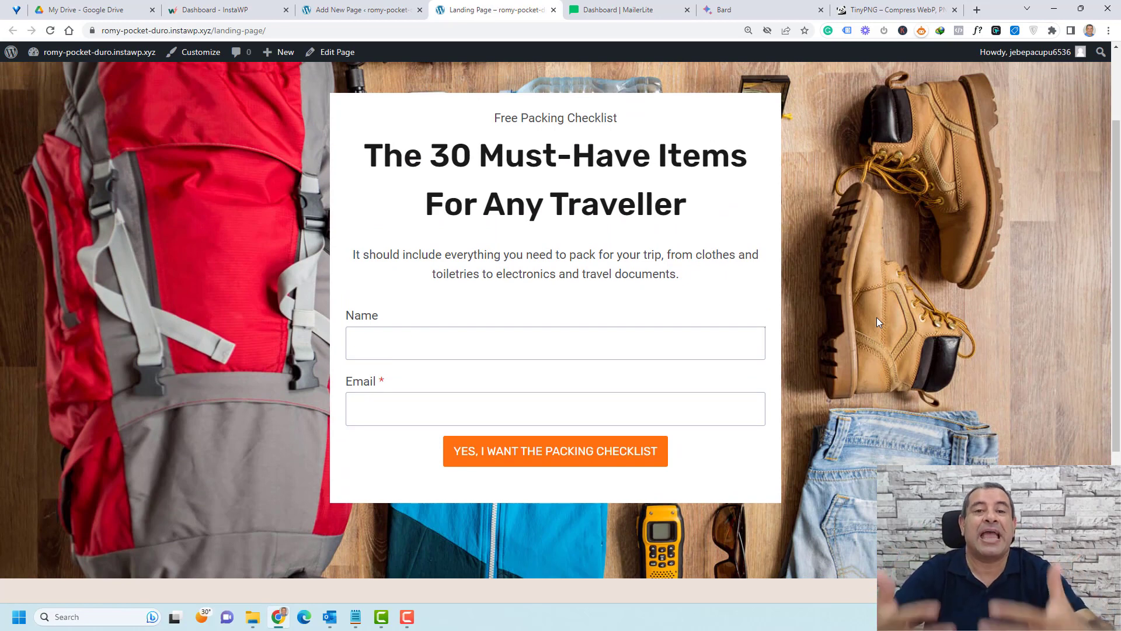
scroll(877, 321, up, 2)
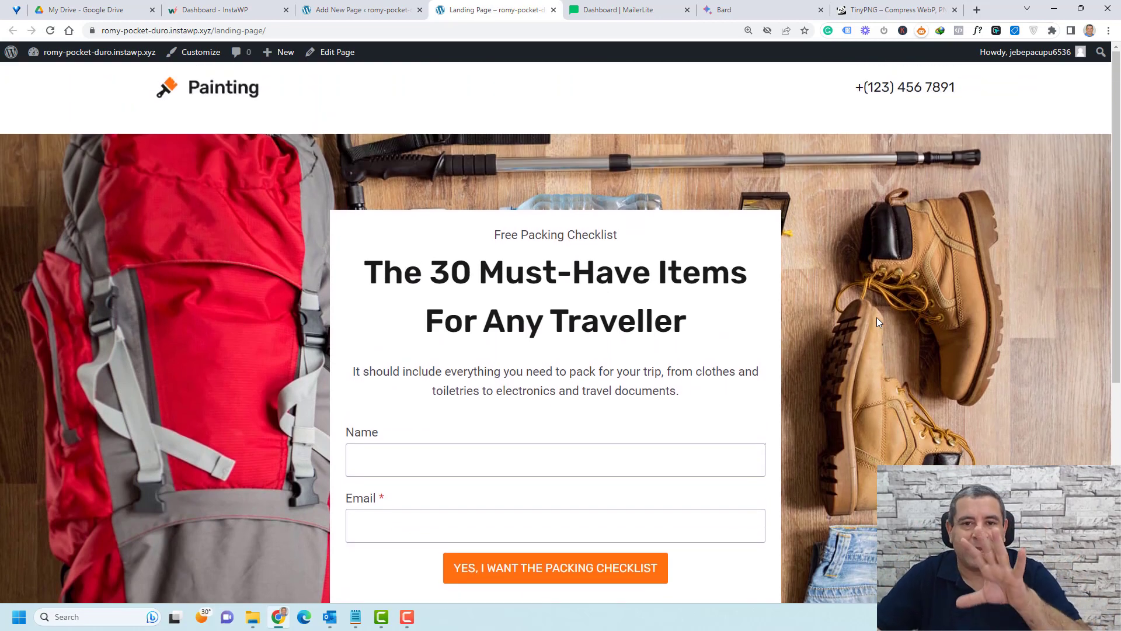
scroll(877, 317, down, 4)
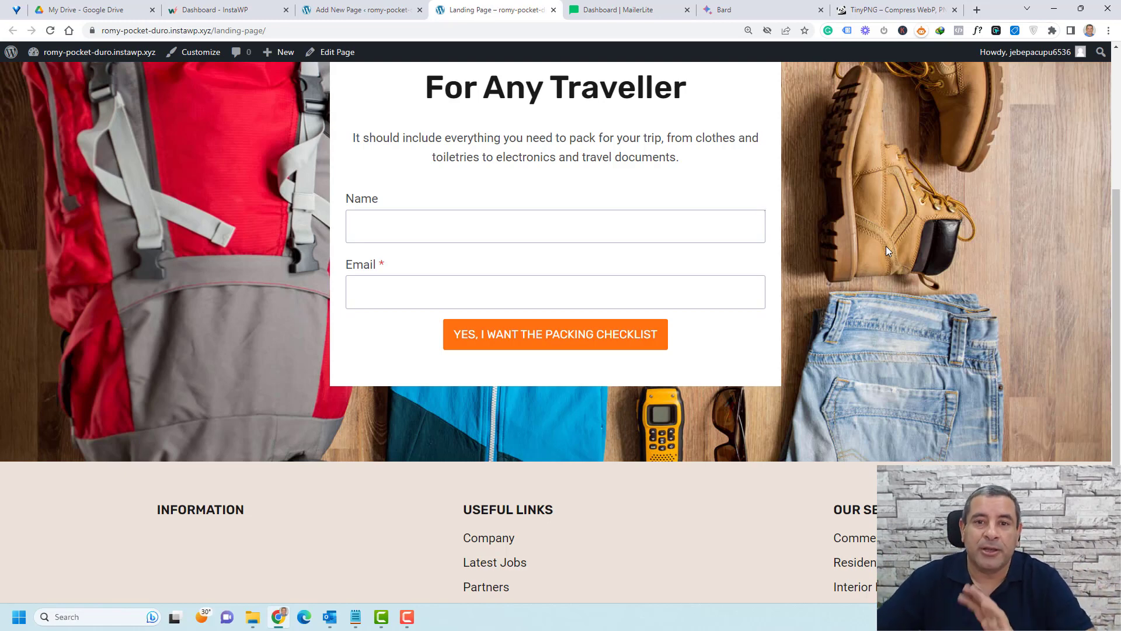
scroll(906, 303, up, 4)
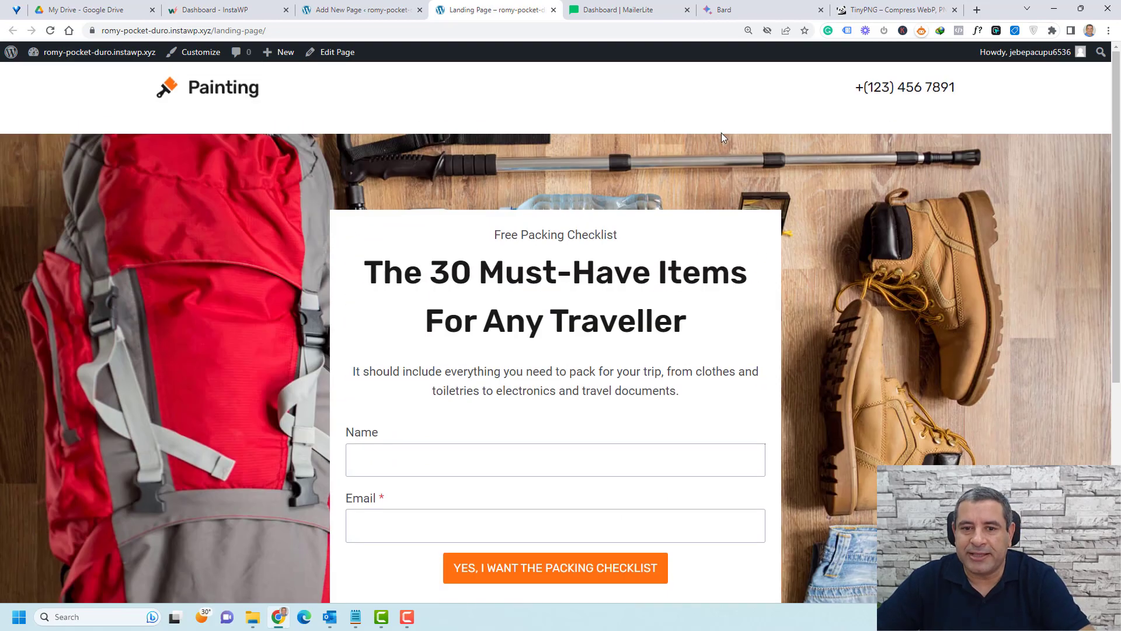
- Return to the editor tab and show the page's layout settings
click(329, 10)
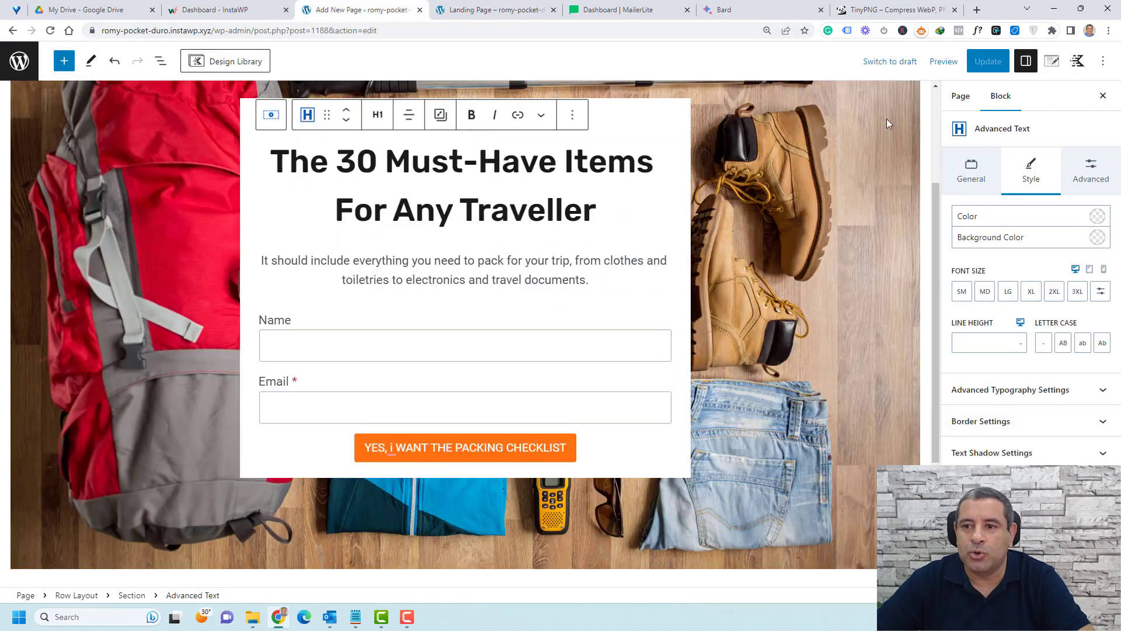
click(1053, 60)
scroll(1077, 339, down, 3)
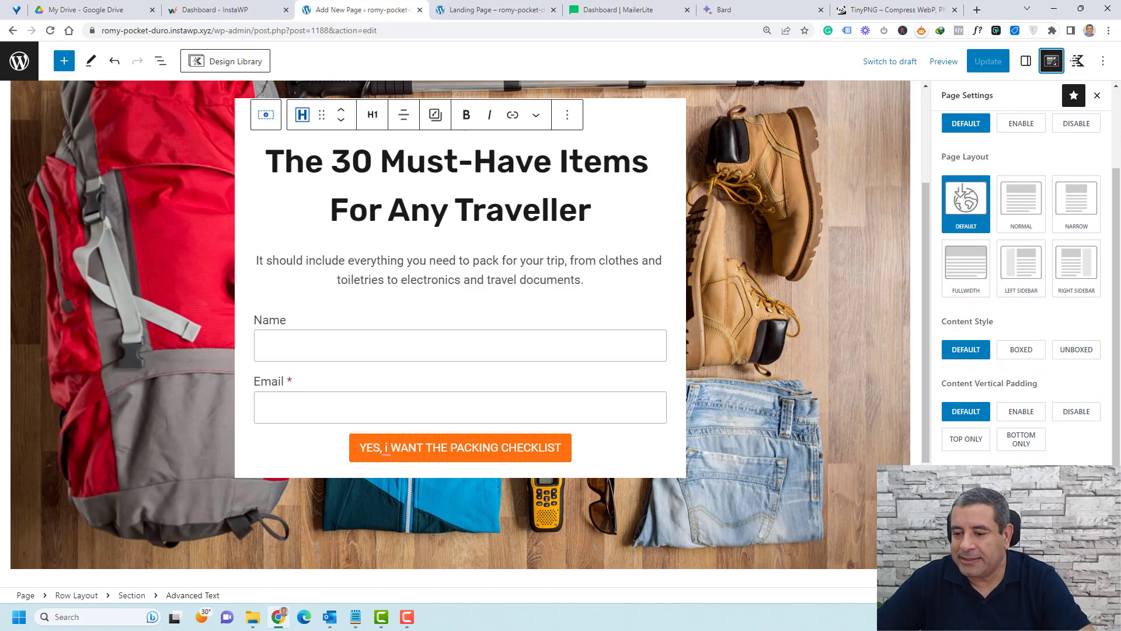
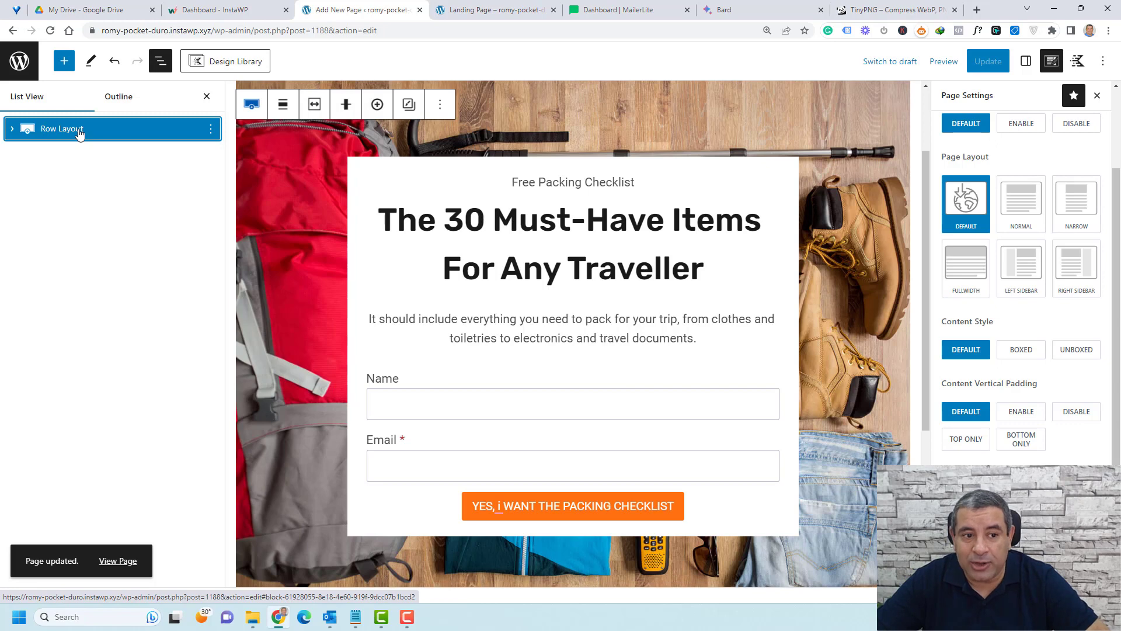
- Select the row layout block around the heading and open its Style settings
click(206, 97)
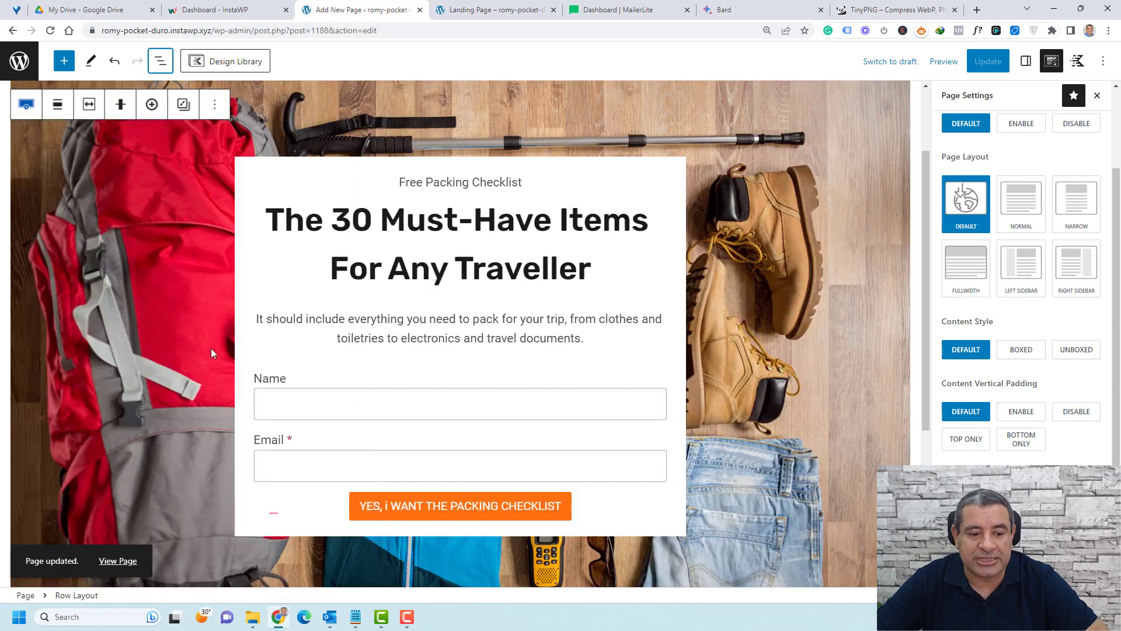
click(68, 597)
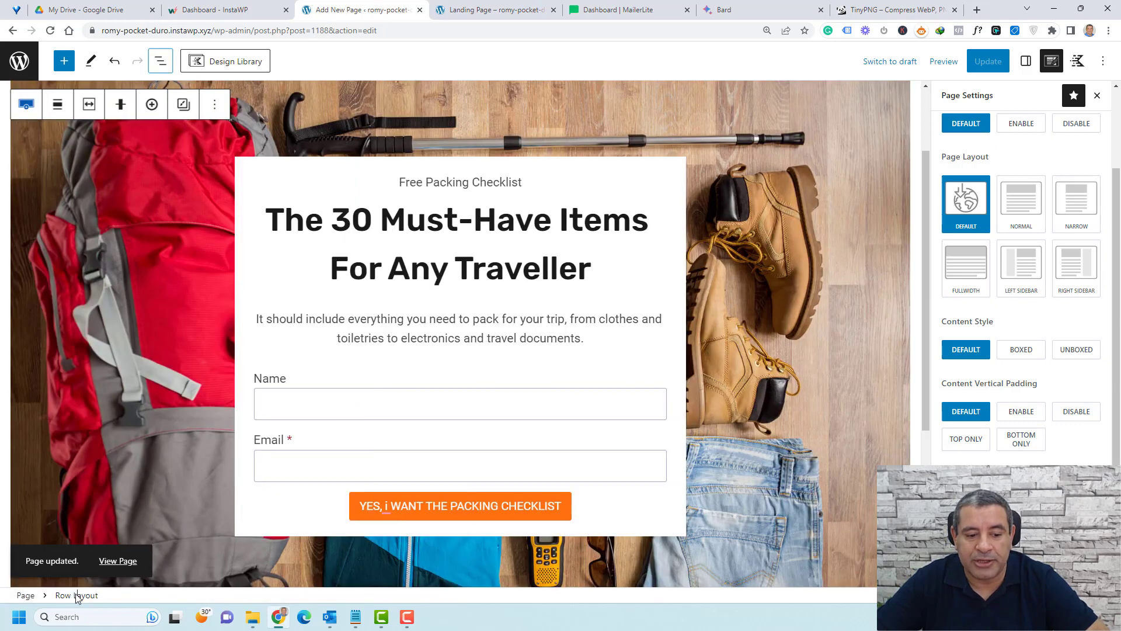
click(398, 223)
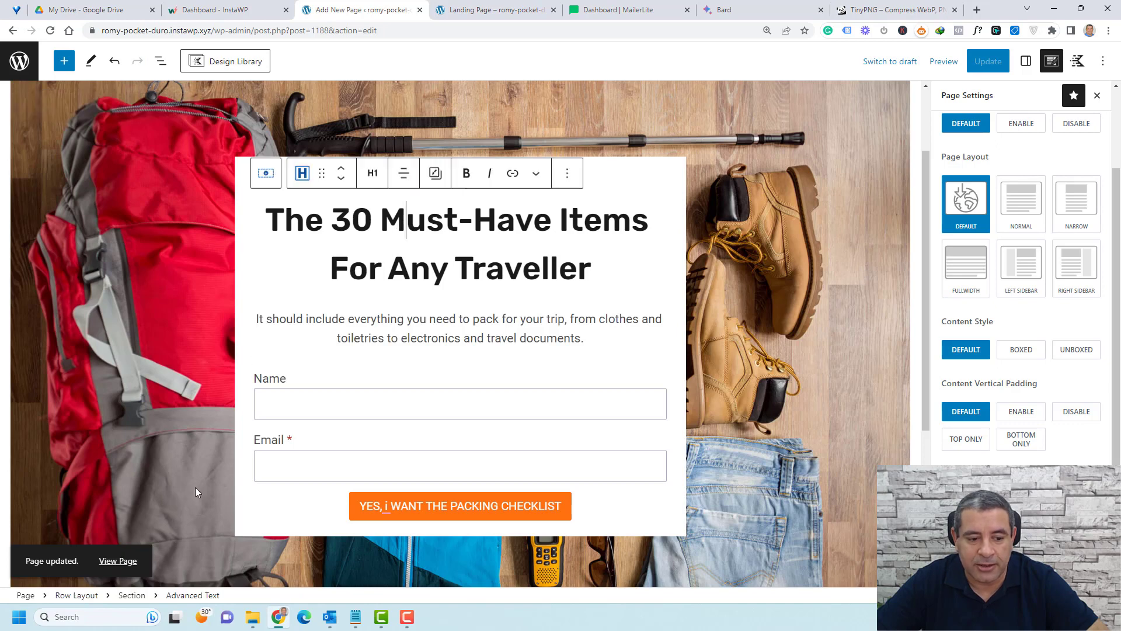
click(87, 596)
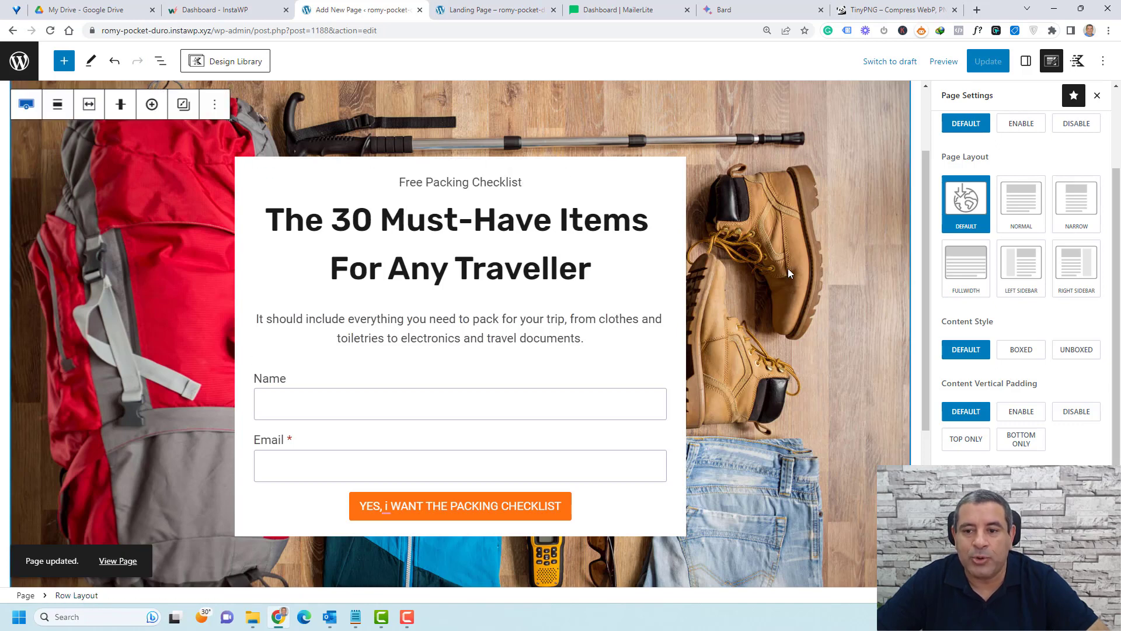
click(1026, 60)
click(1032, 168)
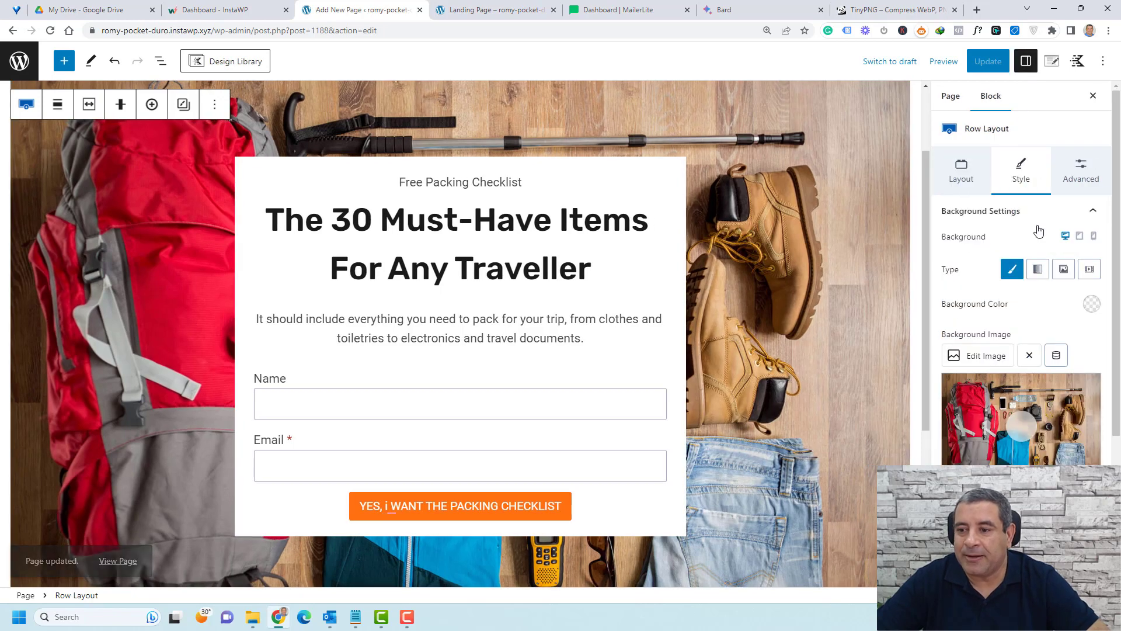
- Give the row background a dark overlay colour at 55 opacity
click(1037, 214)
click(1027, 243)
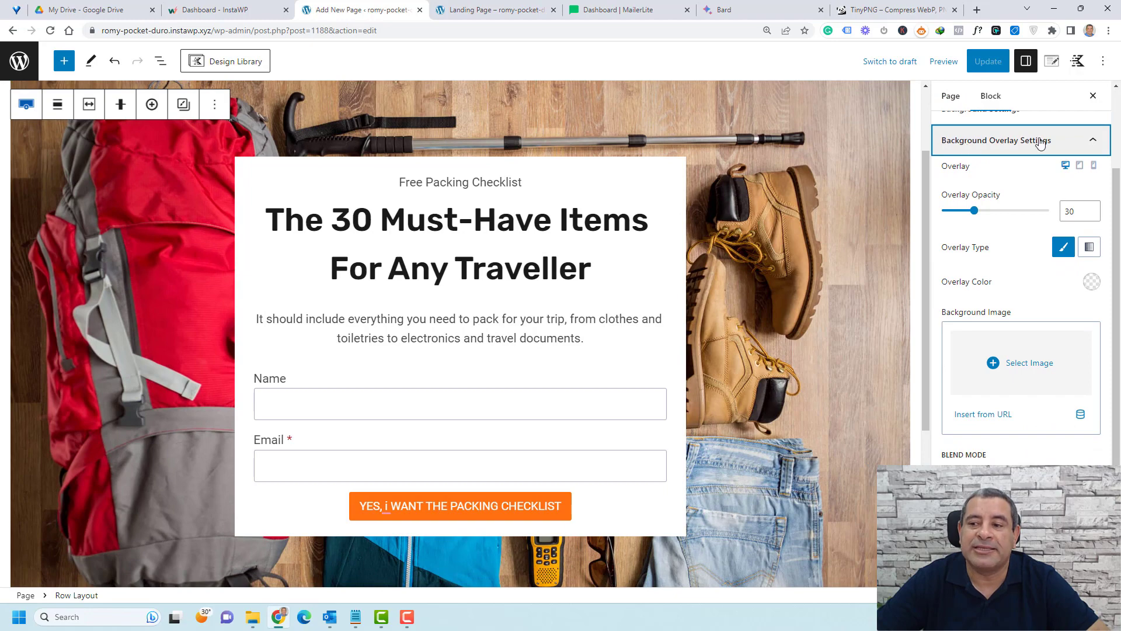
click(1093, 291)
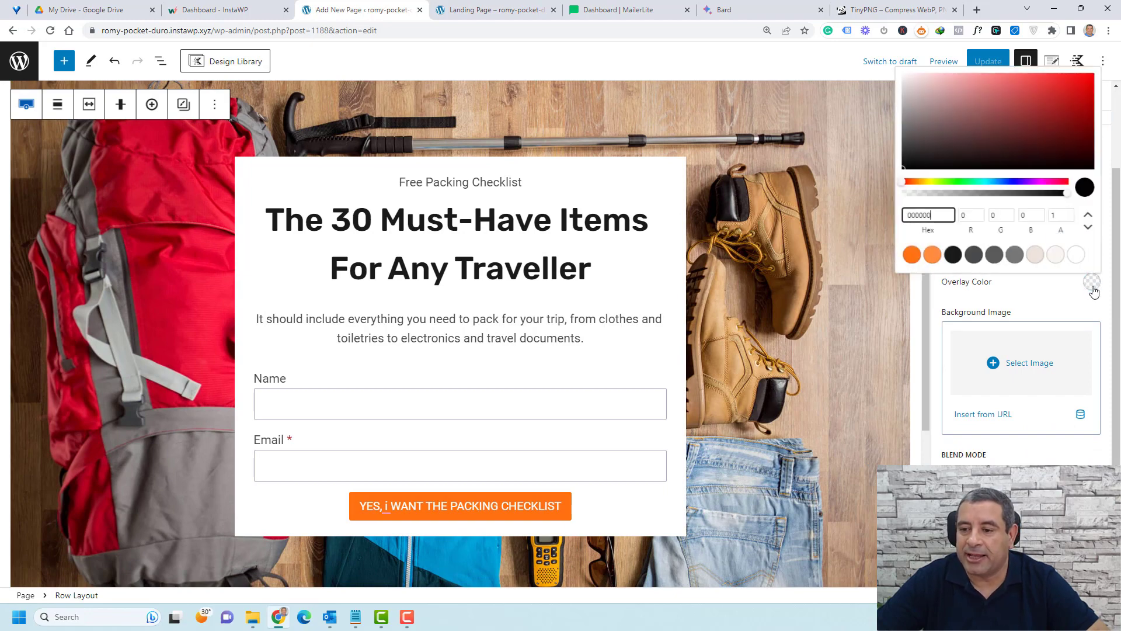
click(953, 254)
click(1028, 301)
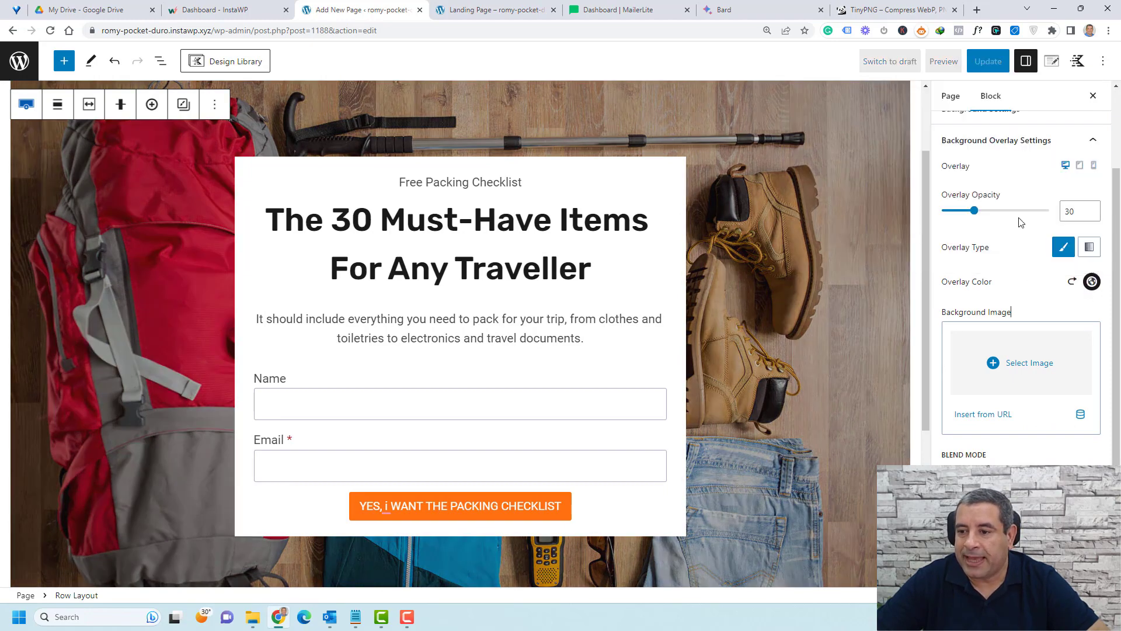
drag(974, 210, 1000, 210)
- Apply Highlight formatting to the heading word 'Must-Have'
click(490, 270)
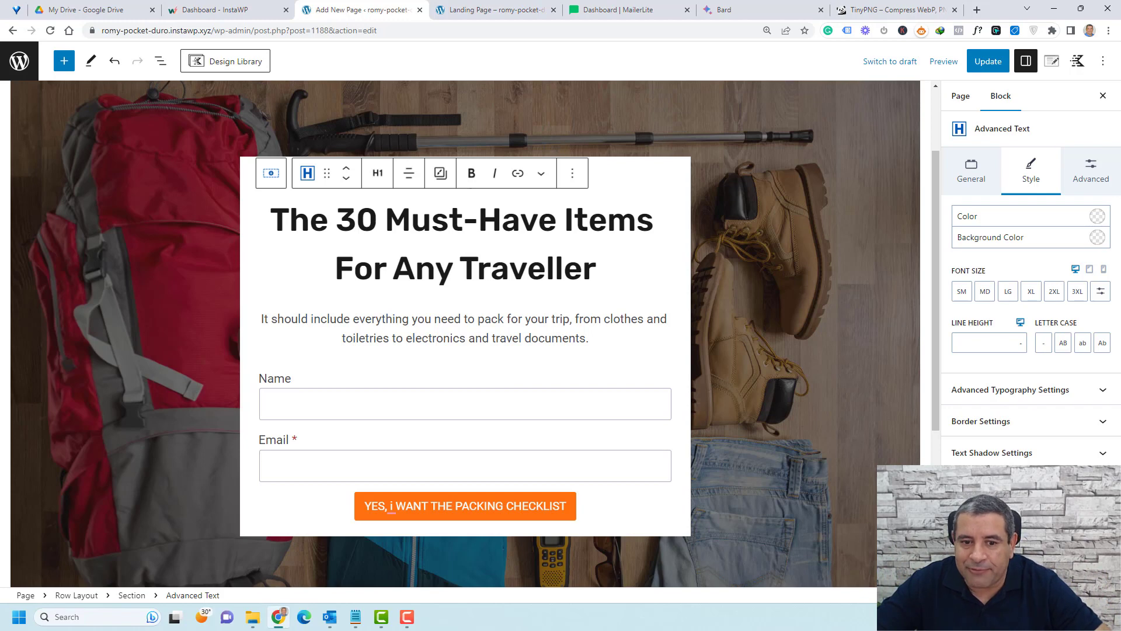
drag(387, 221, 556, 218)
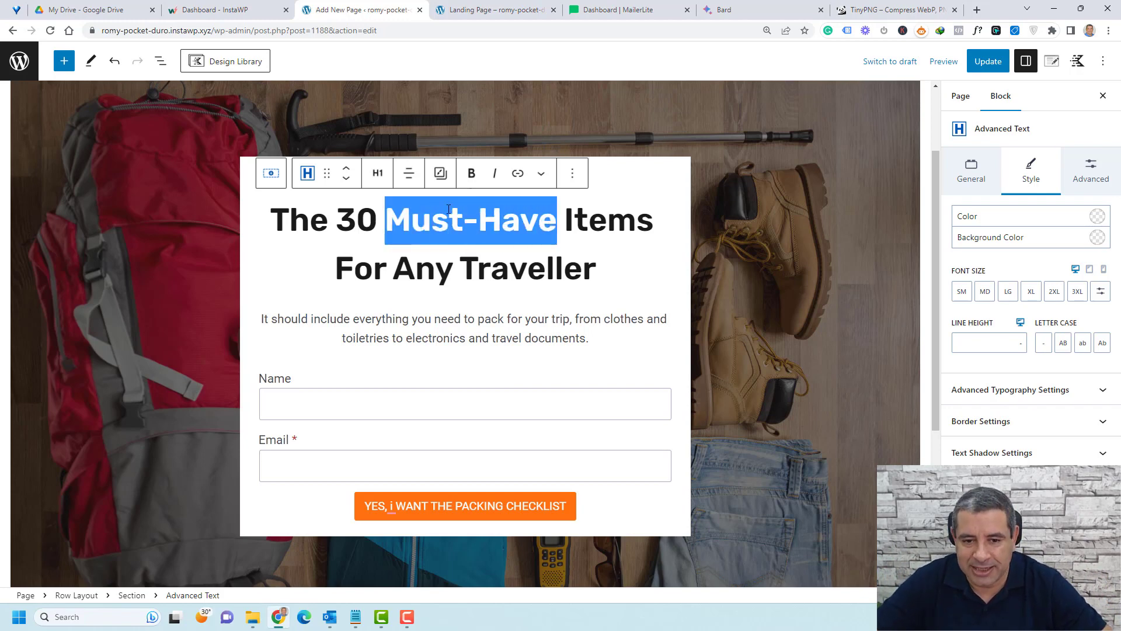
click(540, 173)
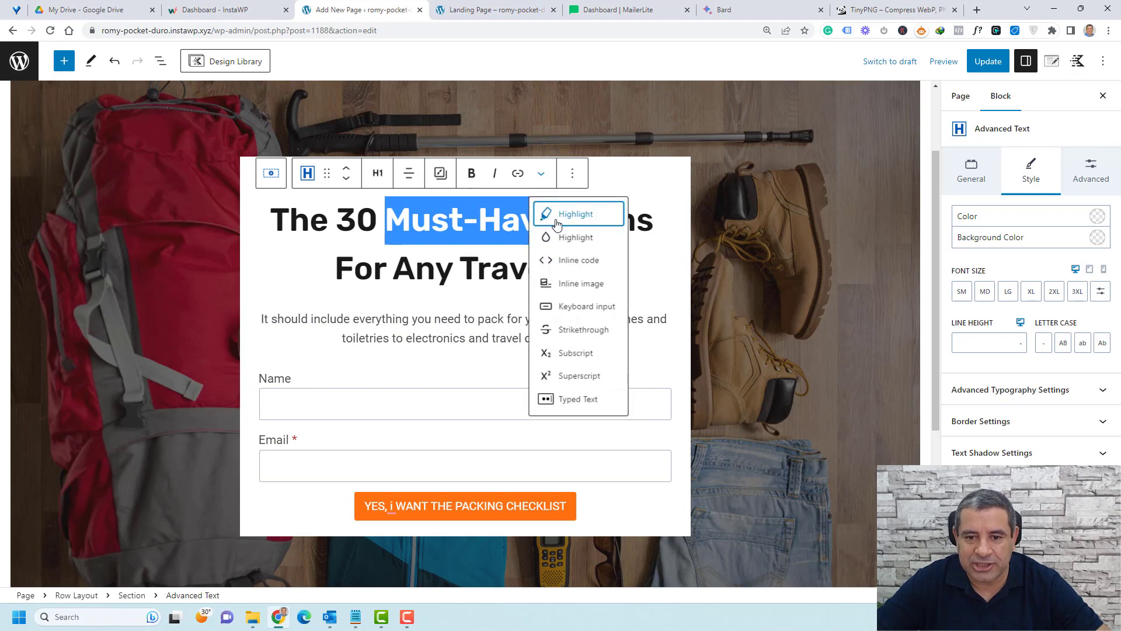
click(557, 224)
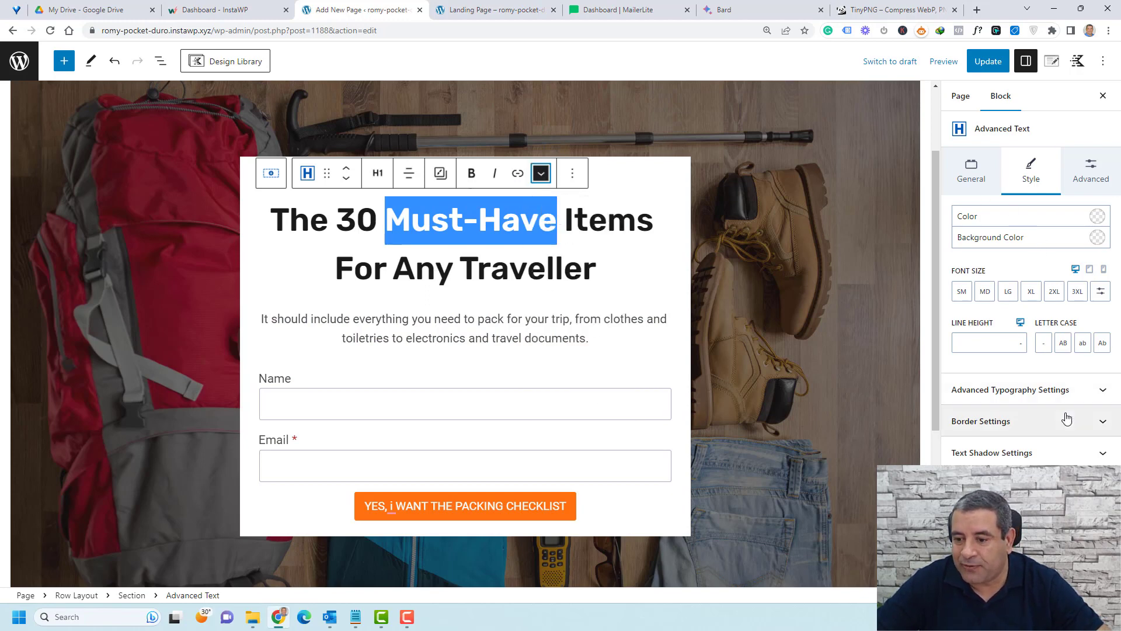
- Set the highlight colour to orange FF7011
scroll(1028, 292, down, 8)
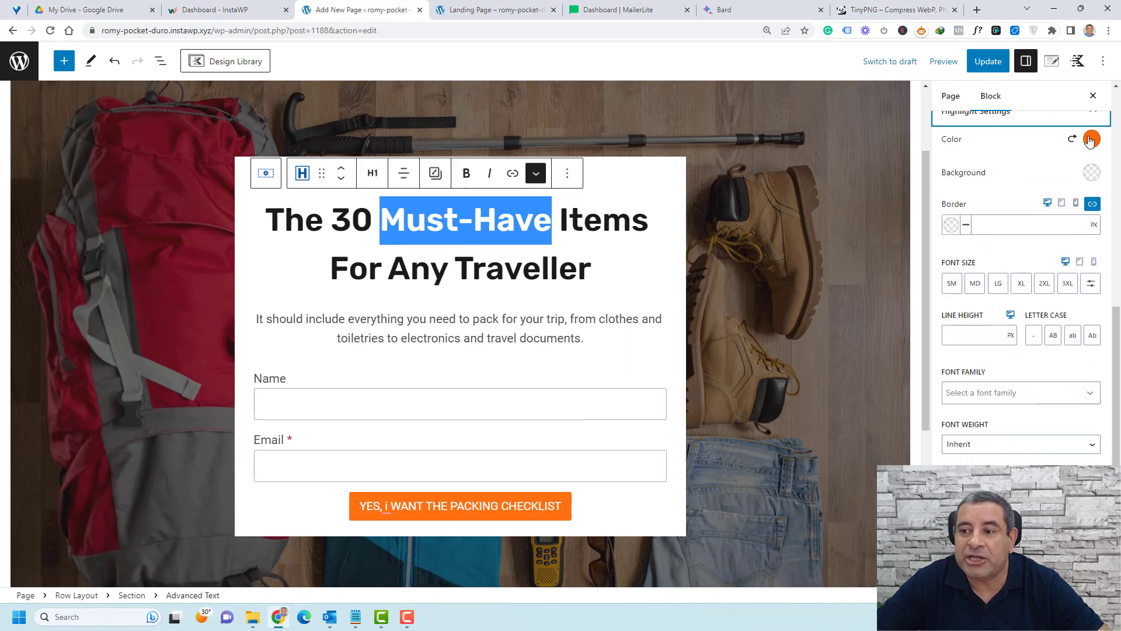
click(1091, 139)
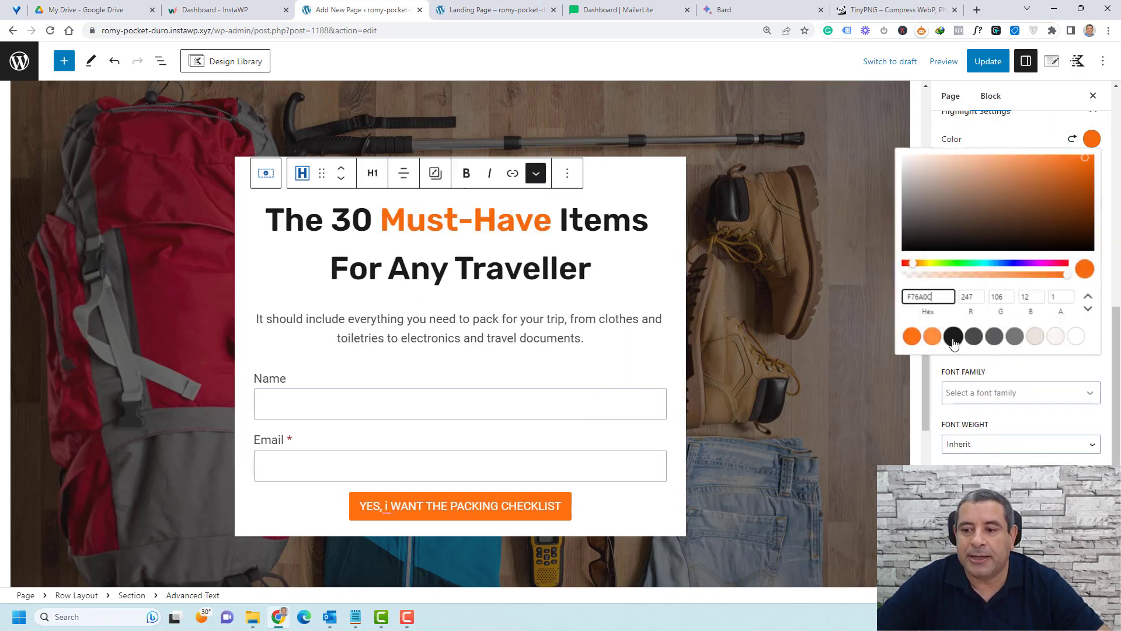
click(1022, 192)
mouse_move(1046, 180)
mouse_down()
mouse_move(991, 220)
mouse_move(947, 232)
mouse_up()
click(1060, 264)
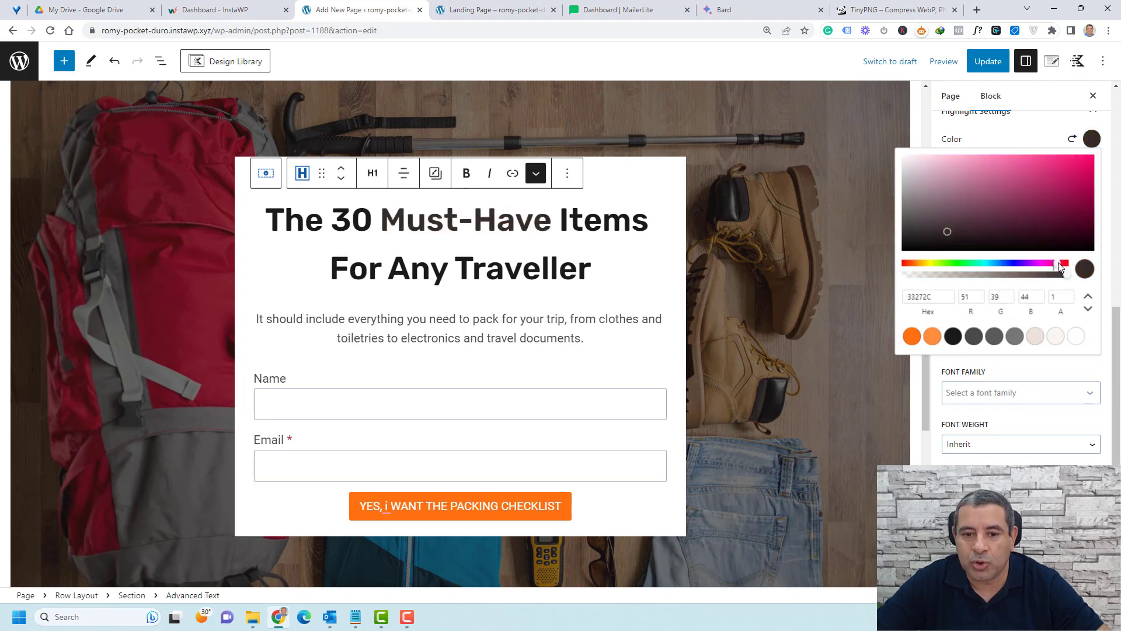
drag(1059, 264, 1068, 264)
click(1054, 183)
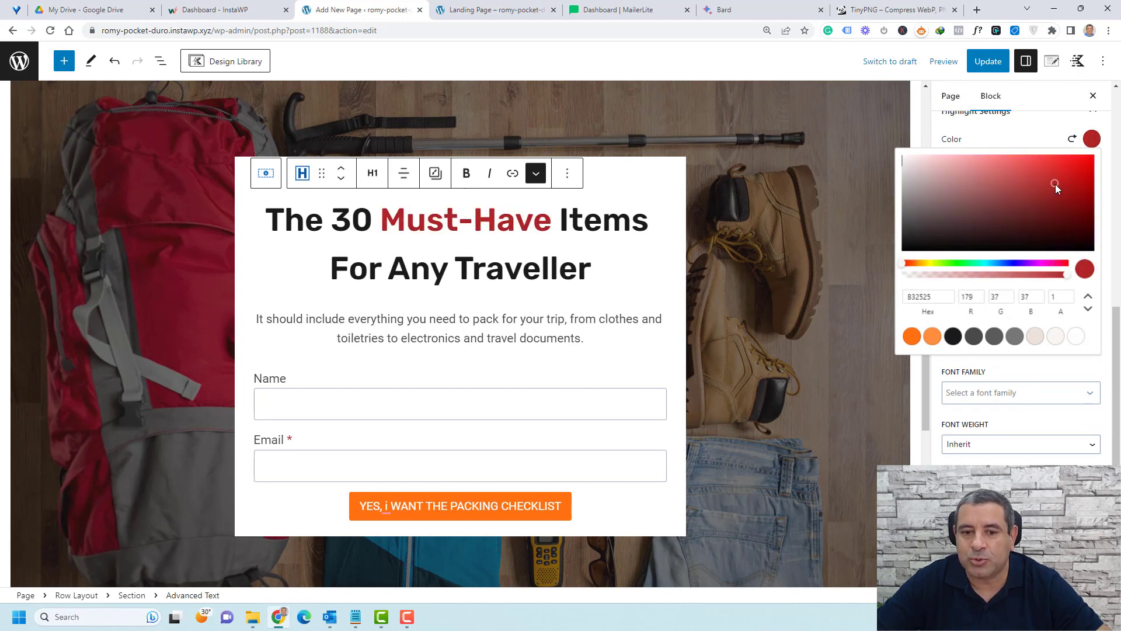
click(912, 338)
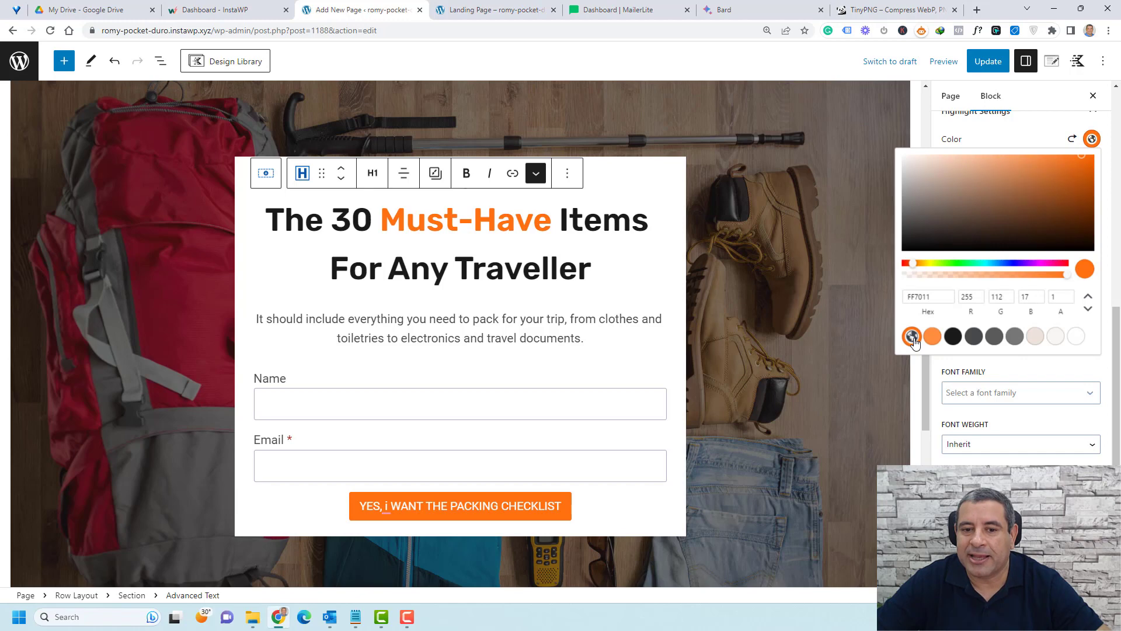
click(525, 274)
- Highlight 'Any Traveller' in orange too, update the page and view it live
click(462, 270)
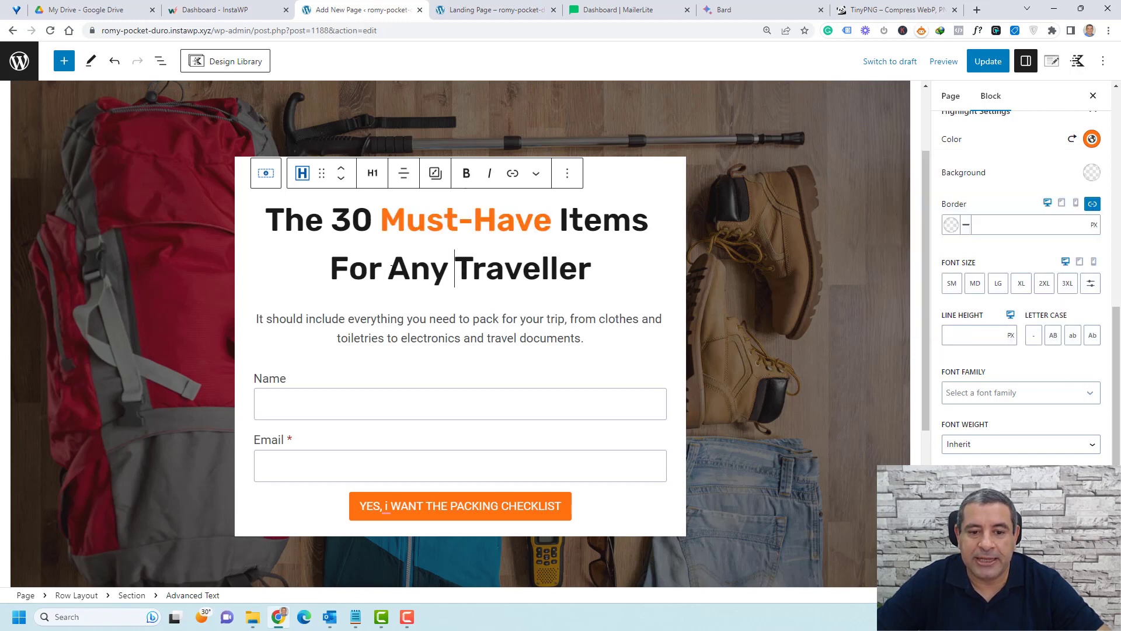
drag(389, 269, 591, 270)
click(536, 173)
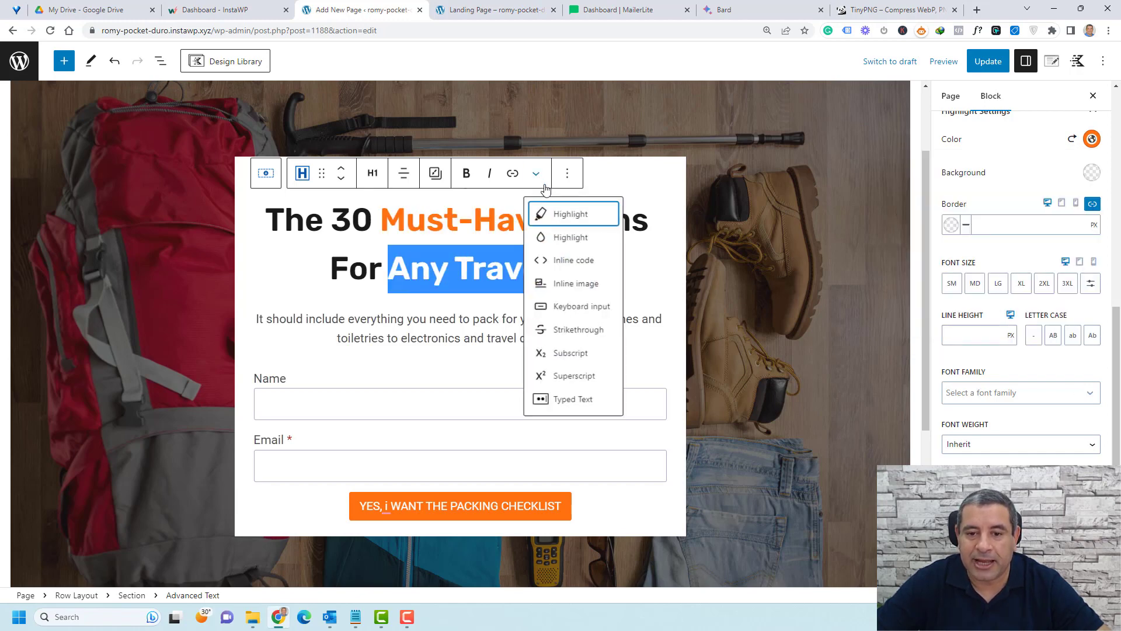
click(543, 215)
click(982, 68)
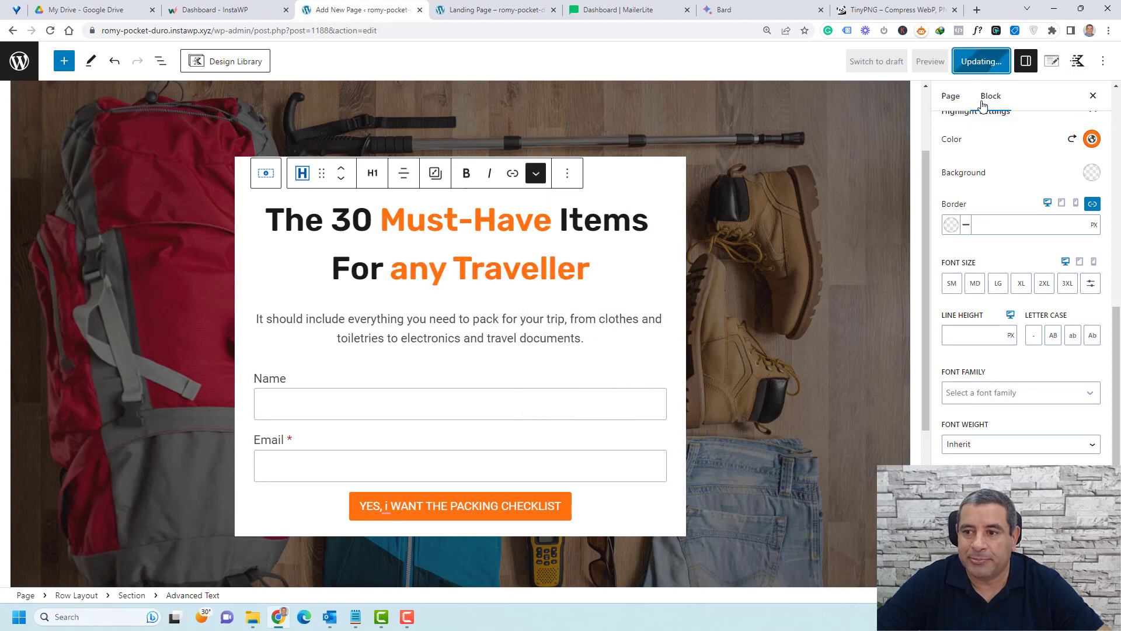
click(494, 9)
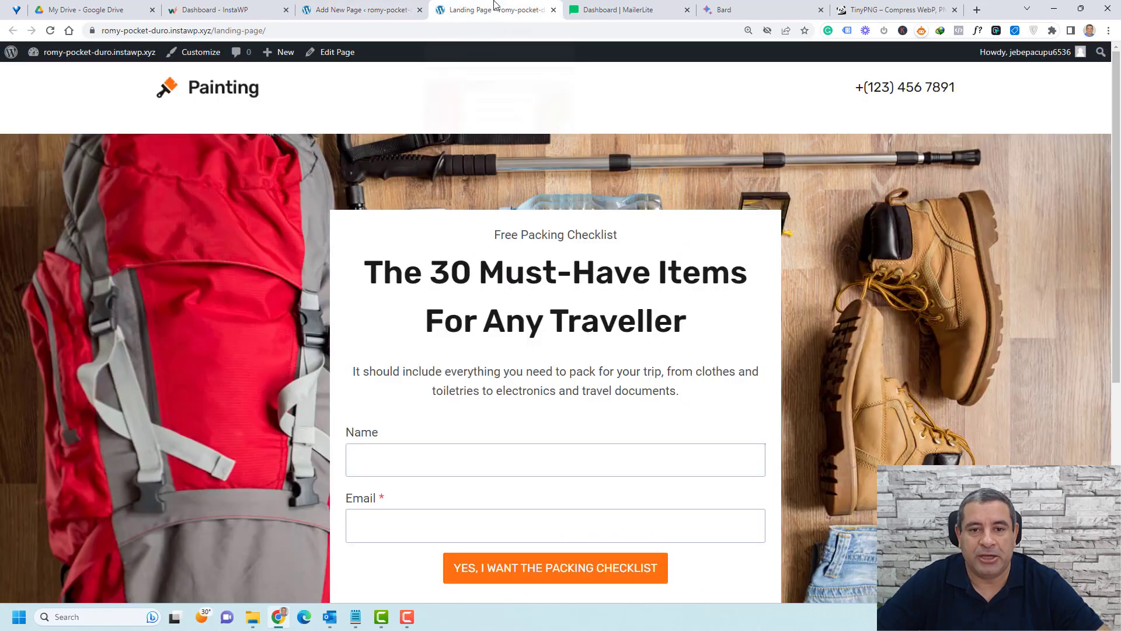
- Reload the live landing page to check the orange words and darker overlay, then go to MailerLite
key(F5)
scroll(587, 216, down, 2)
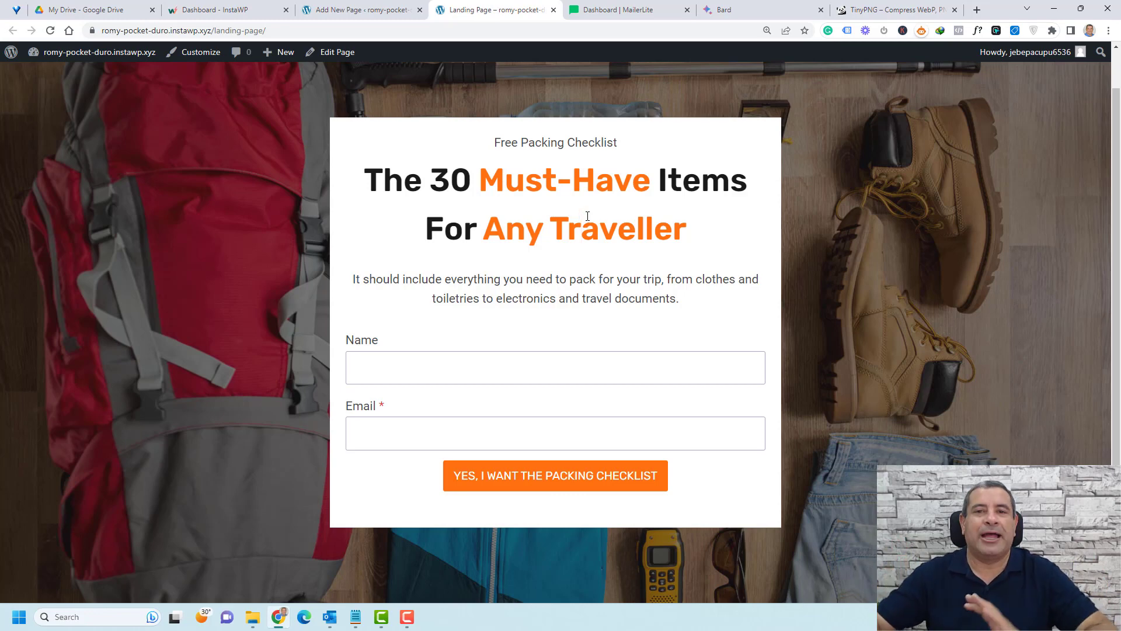
click(587, 216)
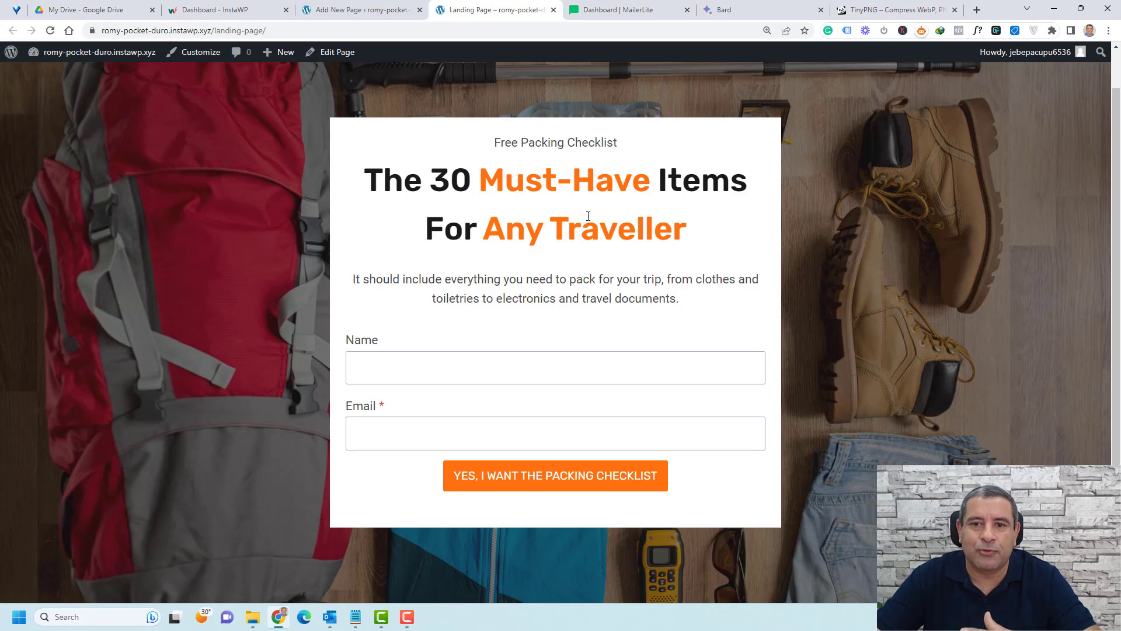
click(635, 11)
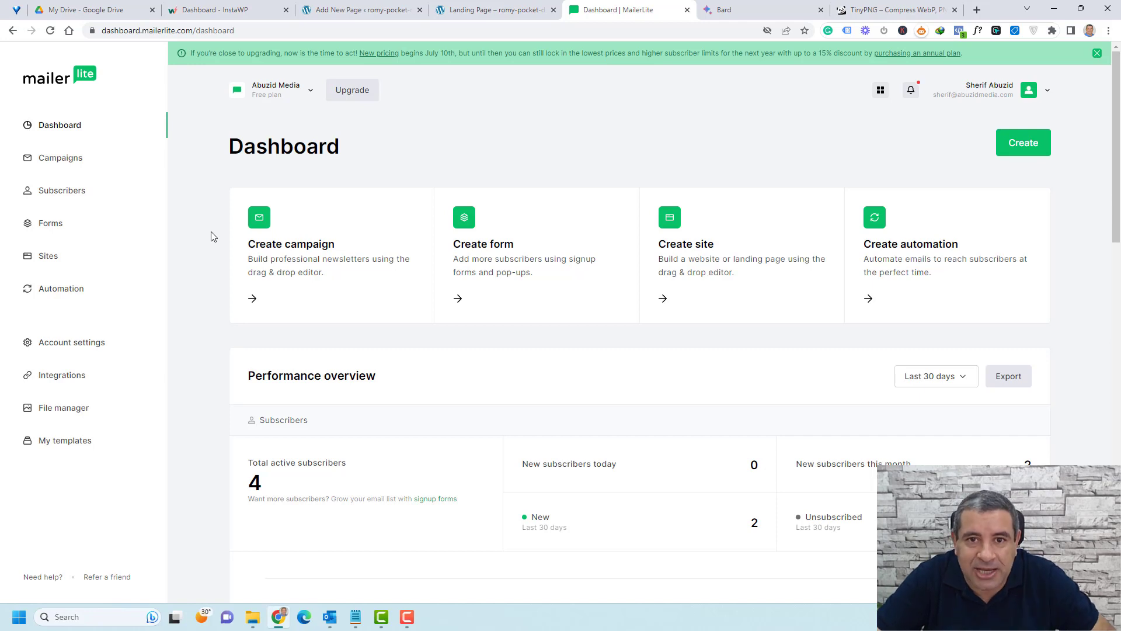
- Create a MailerLite subscriber group named 'Subscribers', then go to Automations
click(80, 192)
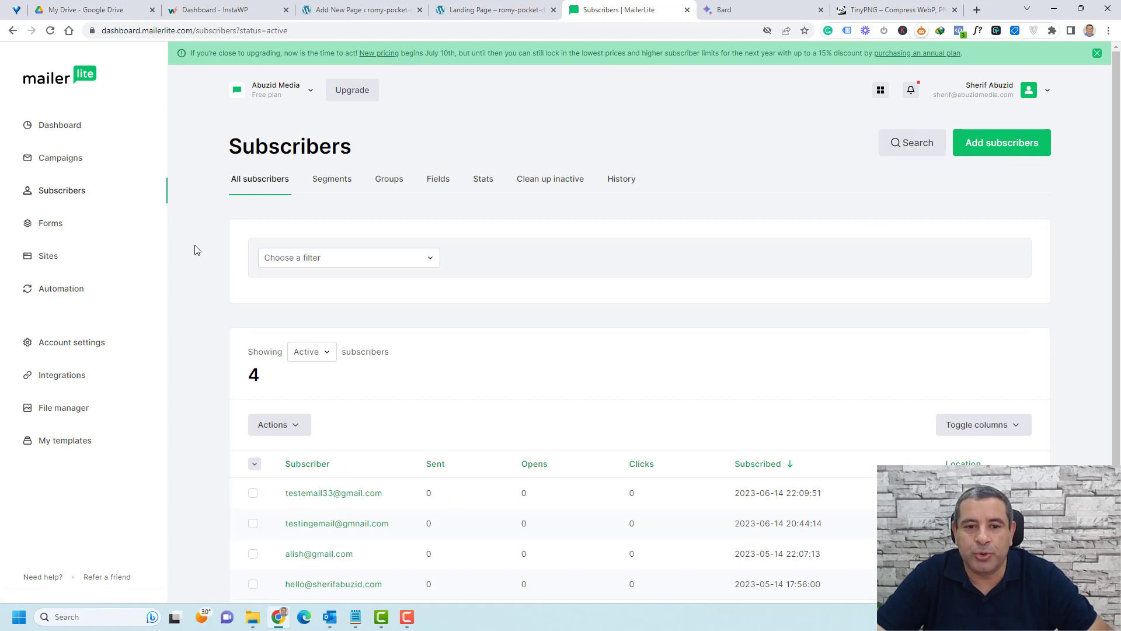
click(383, 184)
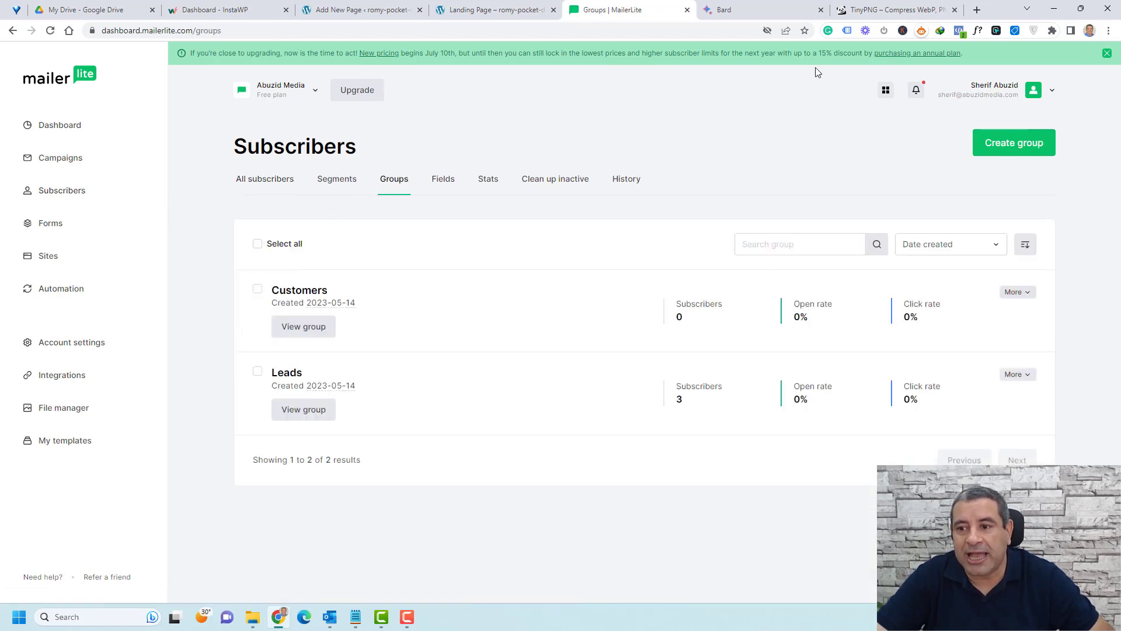
click(1017, 148)
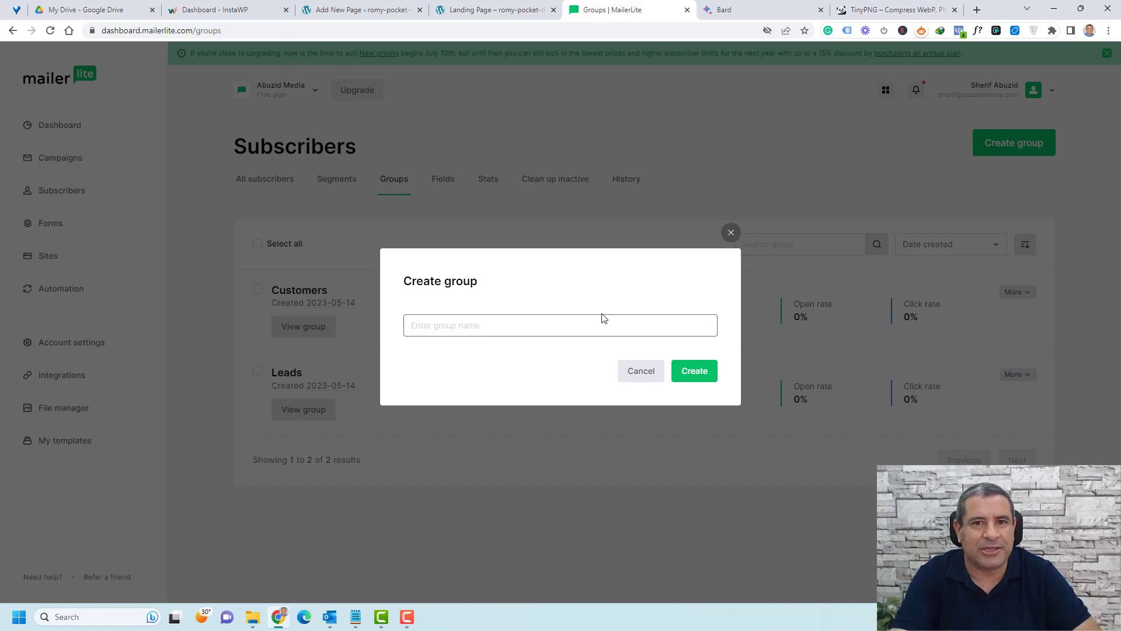
text(Subscribers)
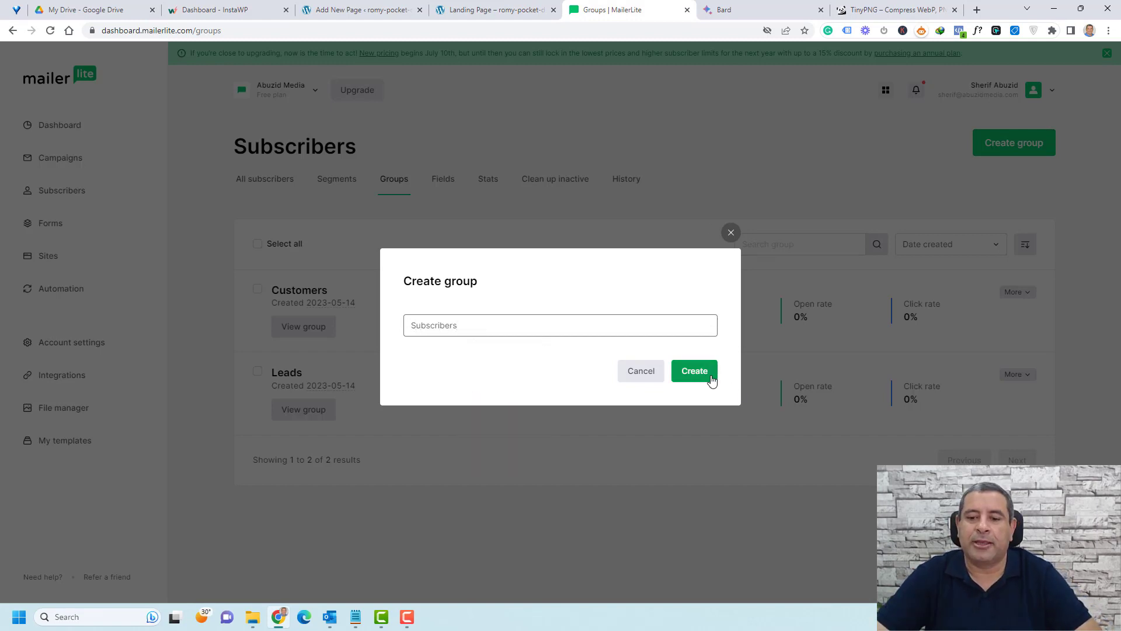
click(709, 377)
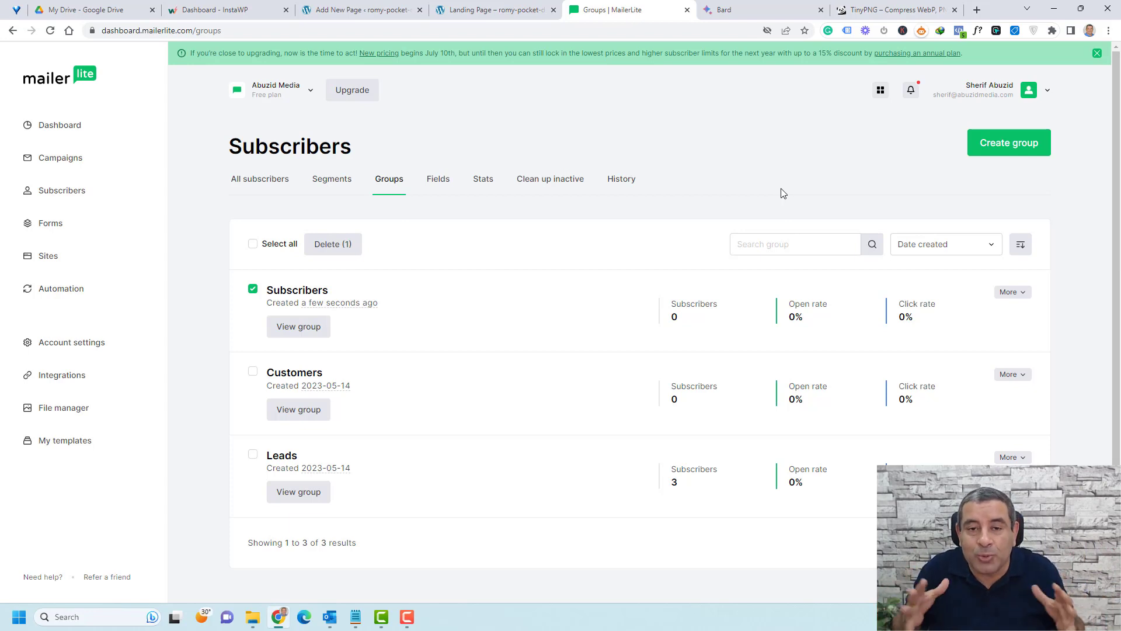
click(103, 292)
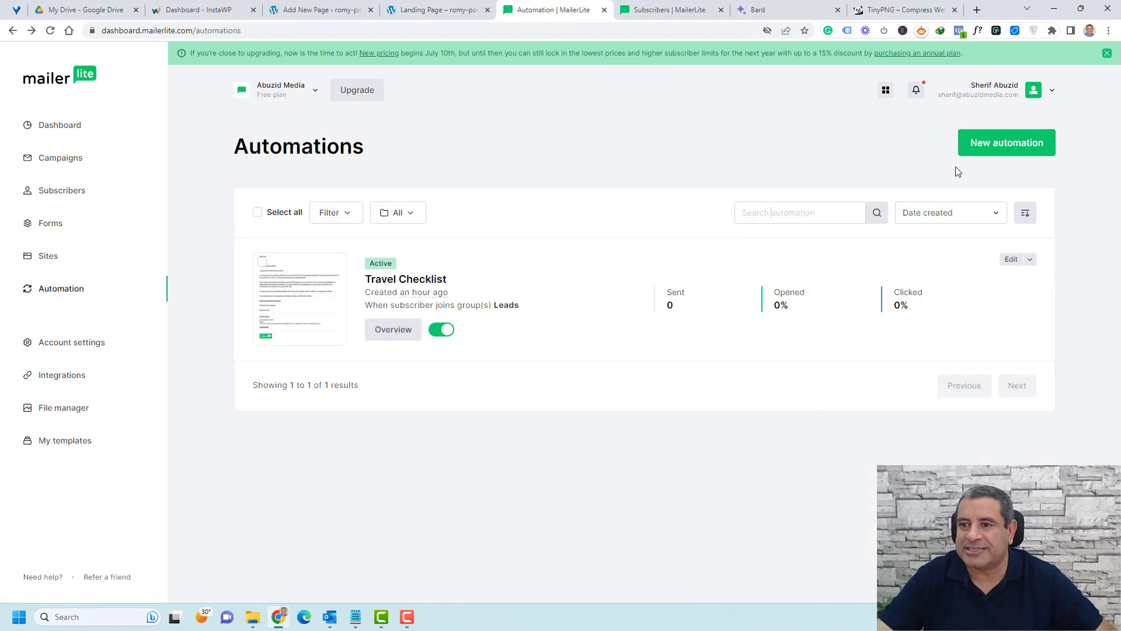
- Create a new automation from scratch named 'Travel Checklist'
click(999, 144)
scroll(565, 201, down, 1)
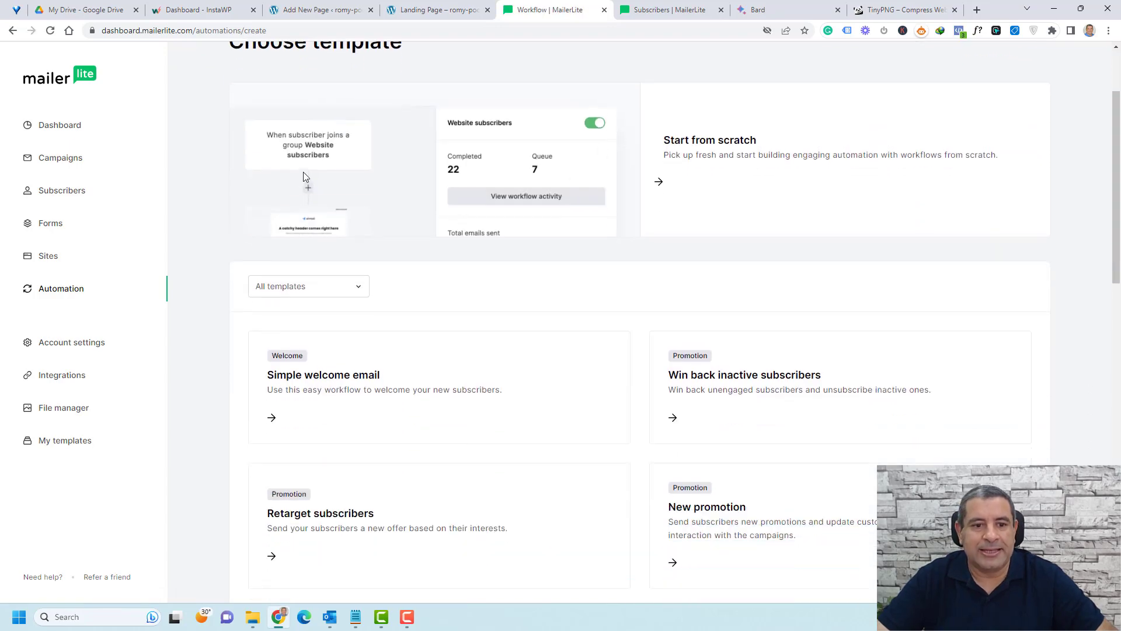
scroll(422, 239, up, 3)
click(703, 263)
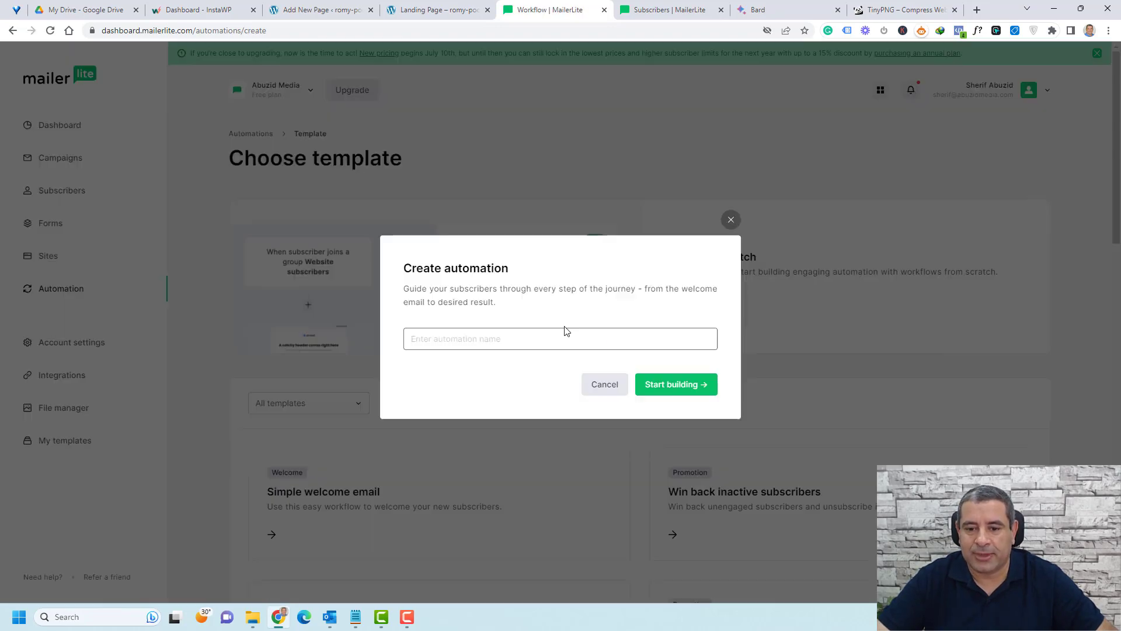
click(566, 338)
click(488, 382)
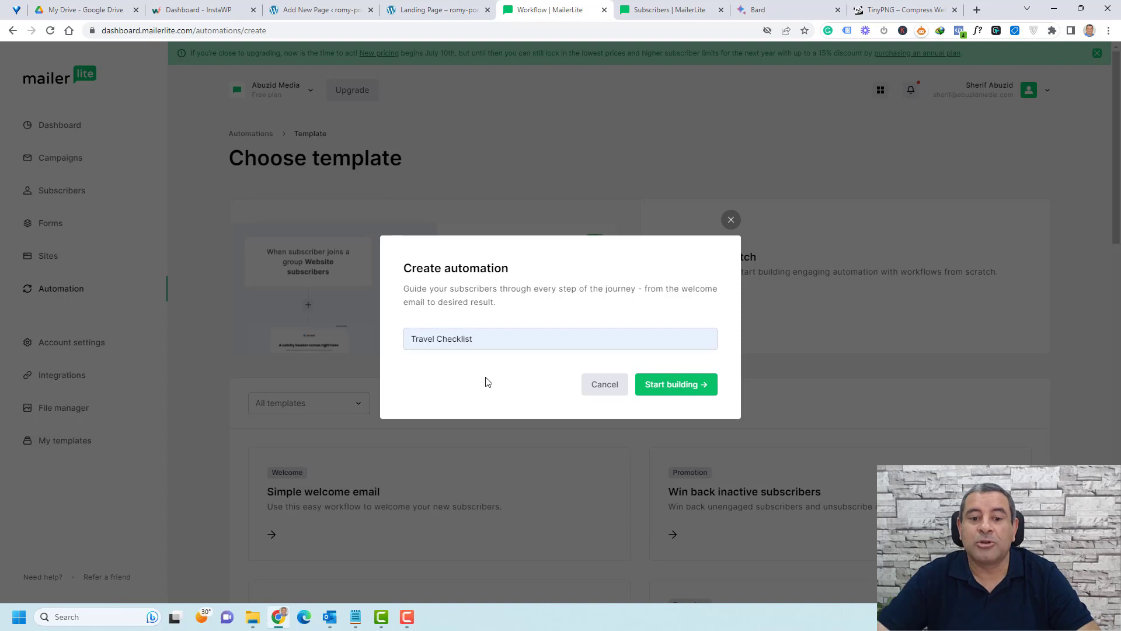
click(661, 383)
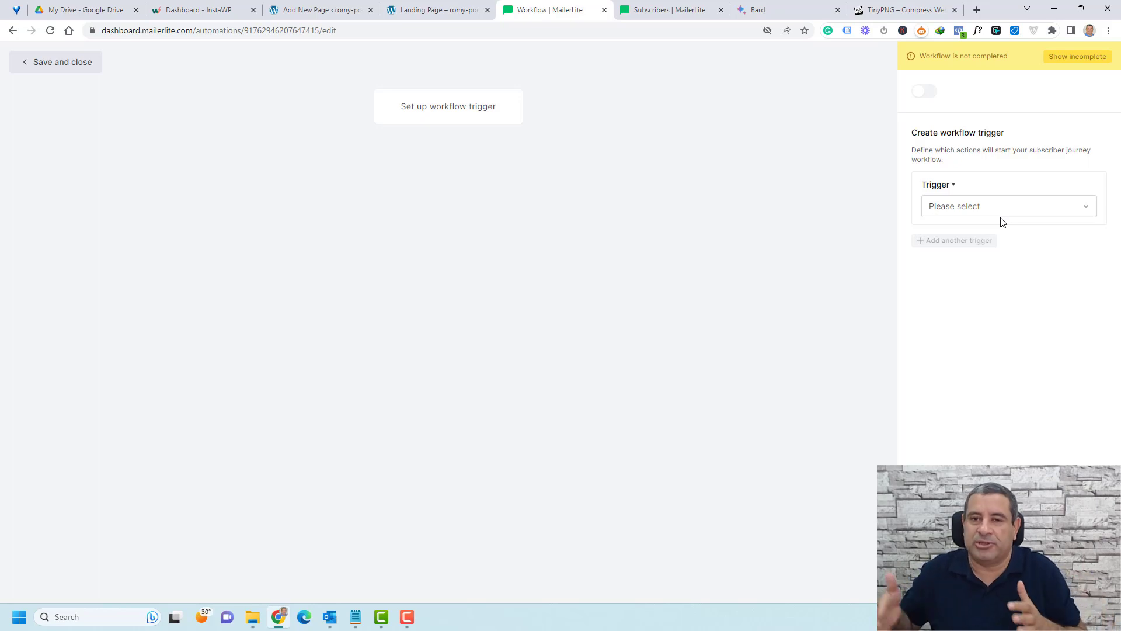
- Set the trigger to 'When subscriber joins group' with the Subscribers group, and save
click(1003, 214)
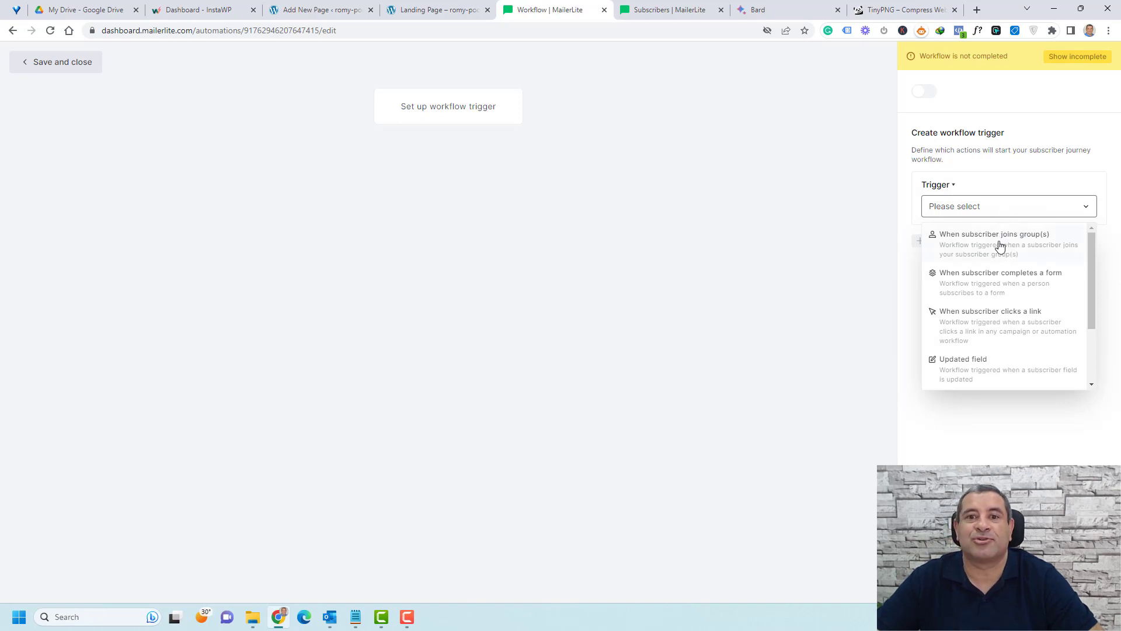
click(1001, 245)
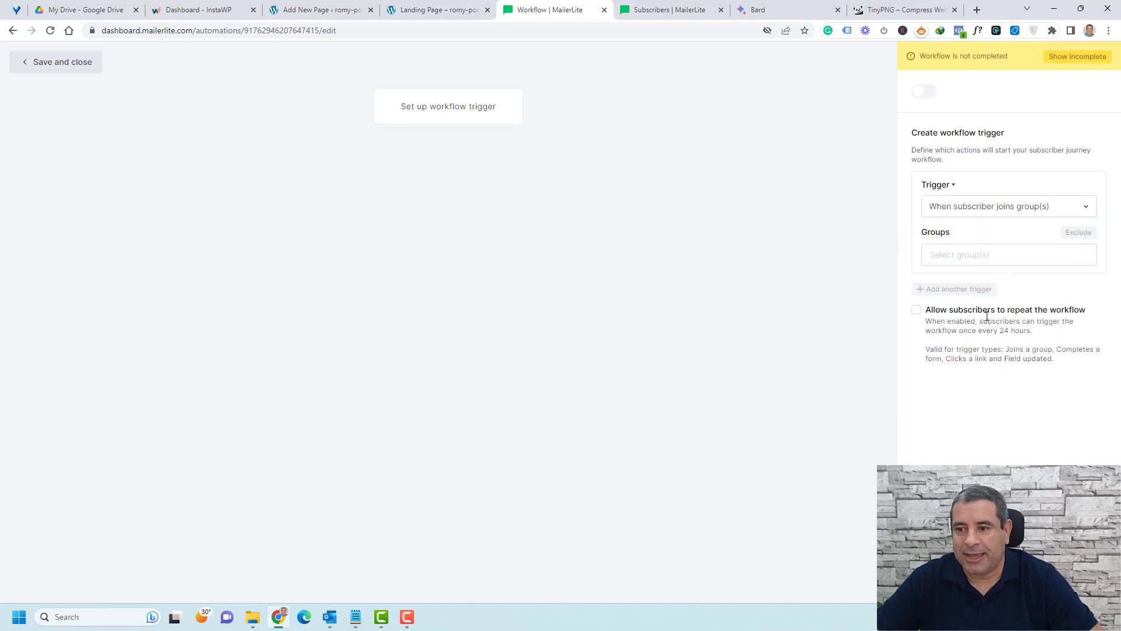
click(966, 254)
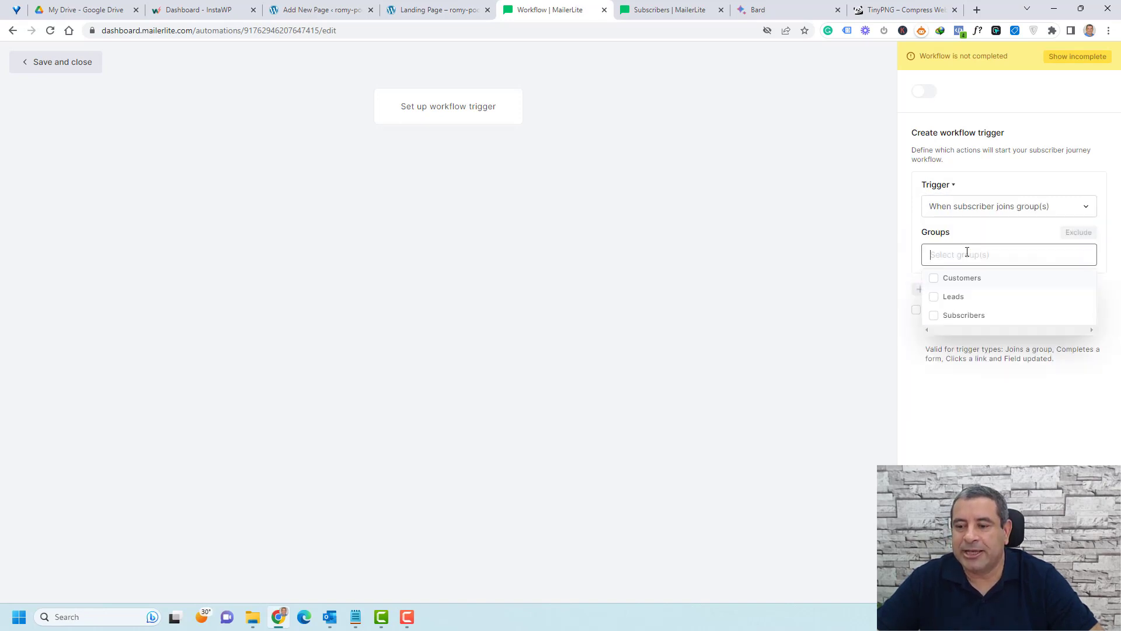
click(969, 321)
click(969, 408)
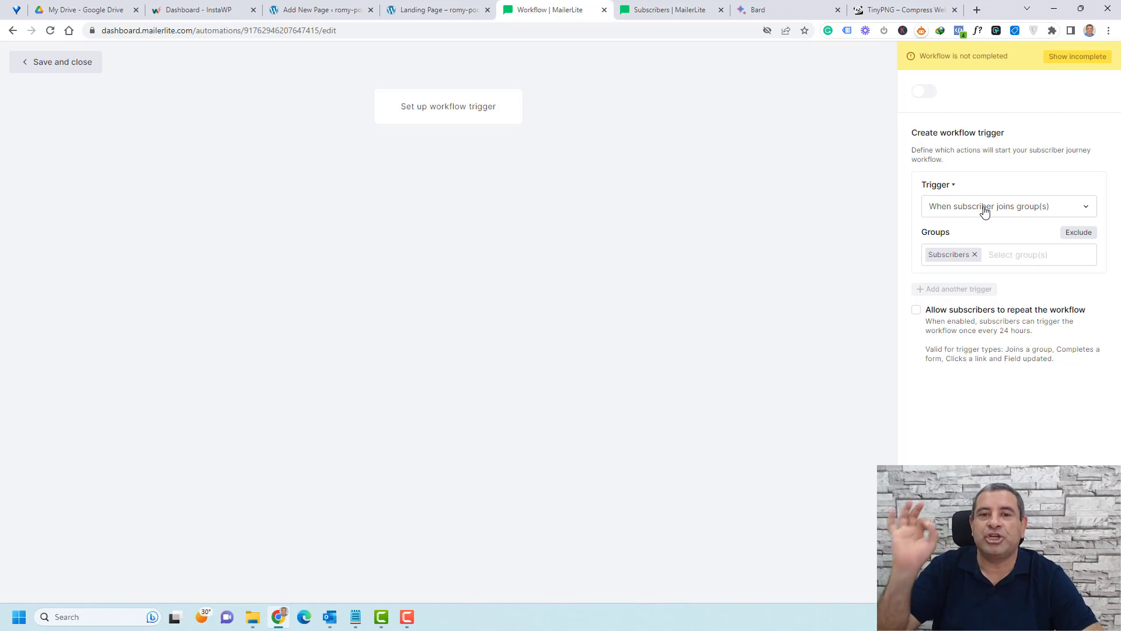
click(455, 160)
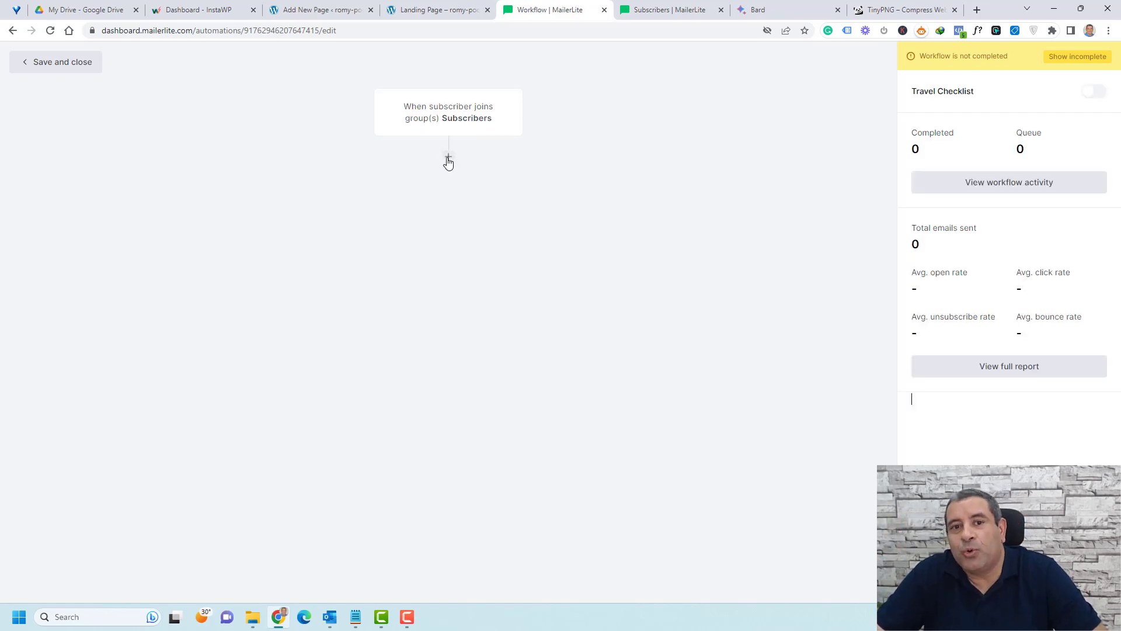
- Add an email step with subject 'Your Free Packing Checklist' after the trigger and open its designer
click(448, 159)
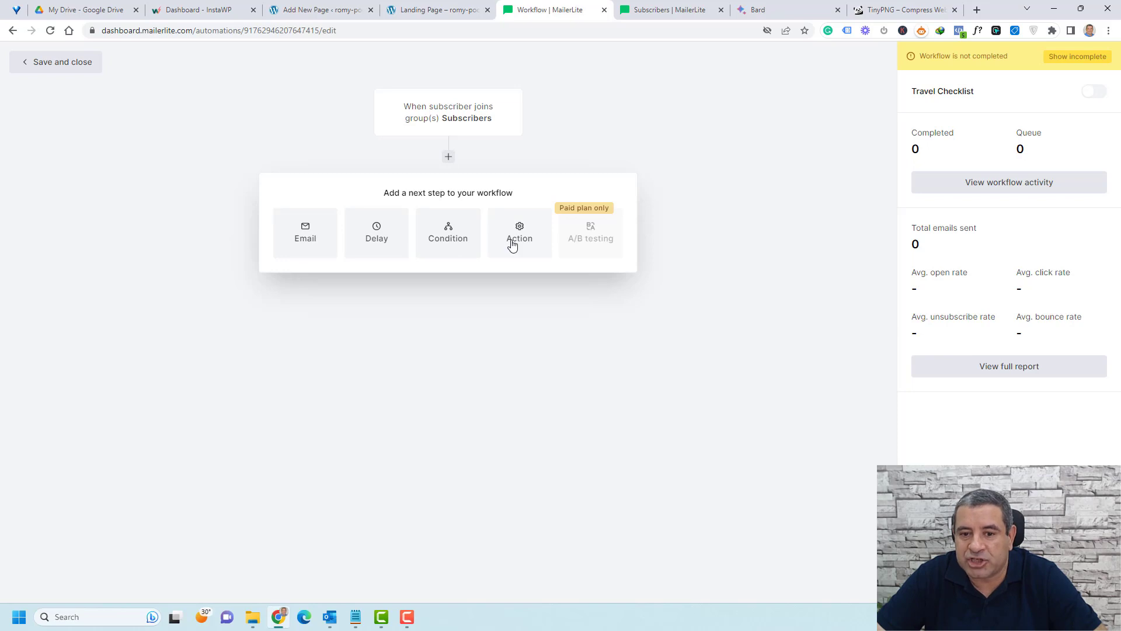
click(306, 240)
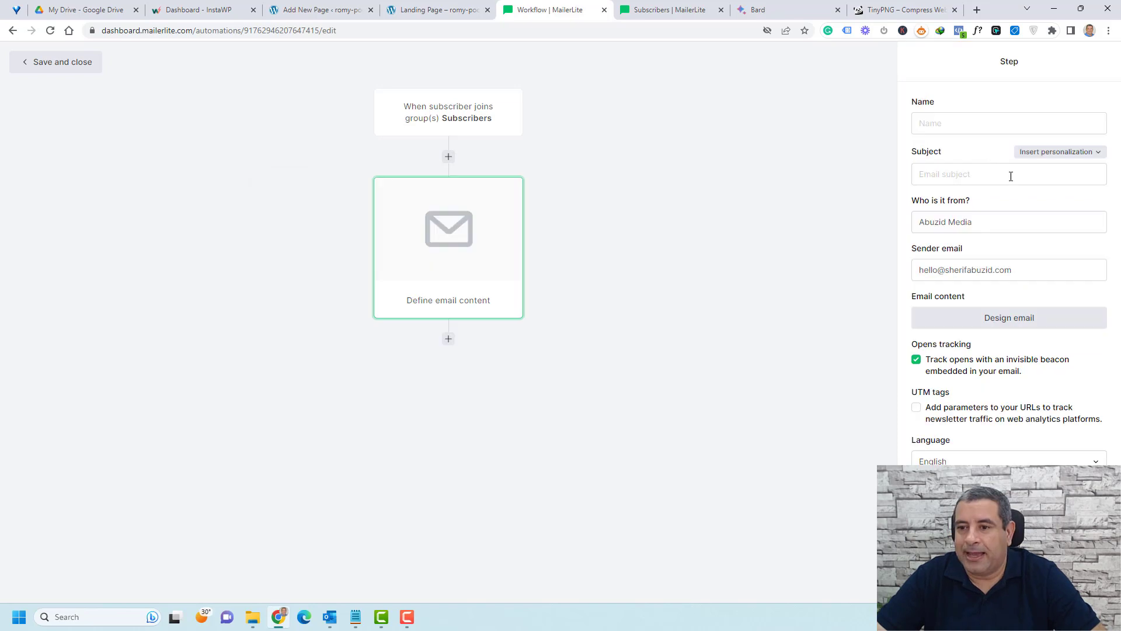
click(956, 175)
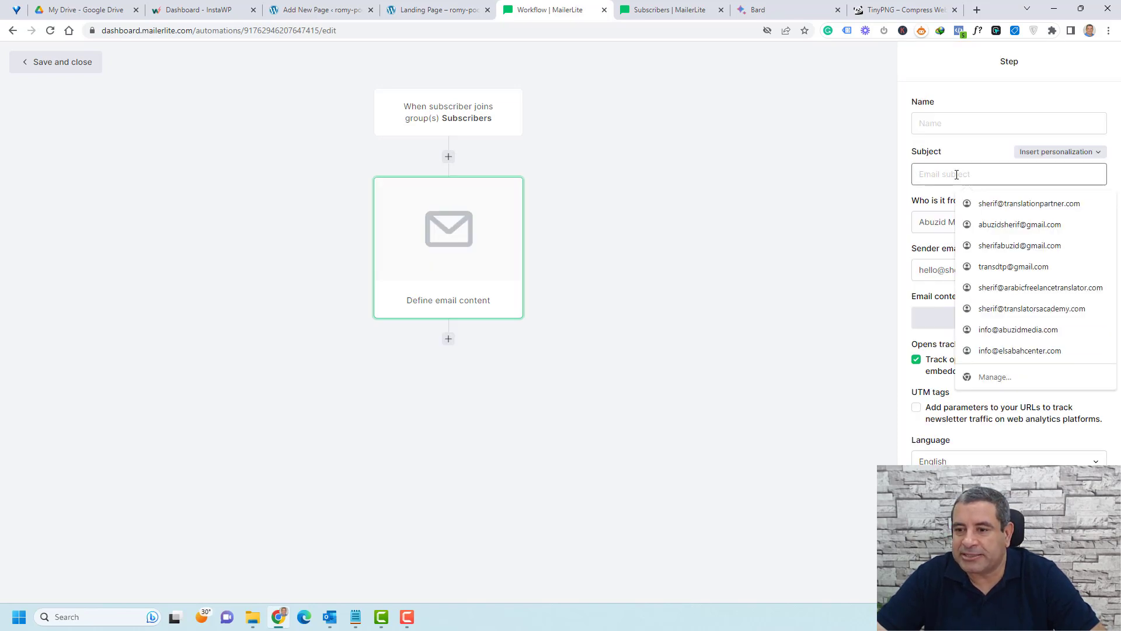
click(936, 220)
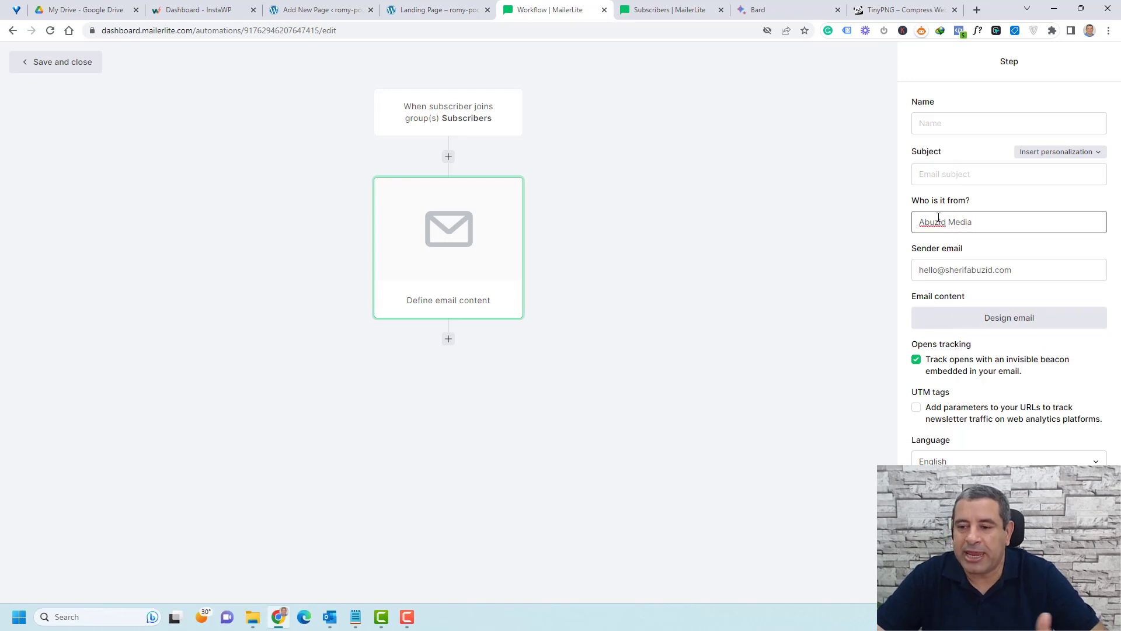
click(996, 320)
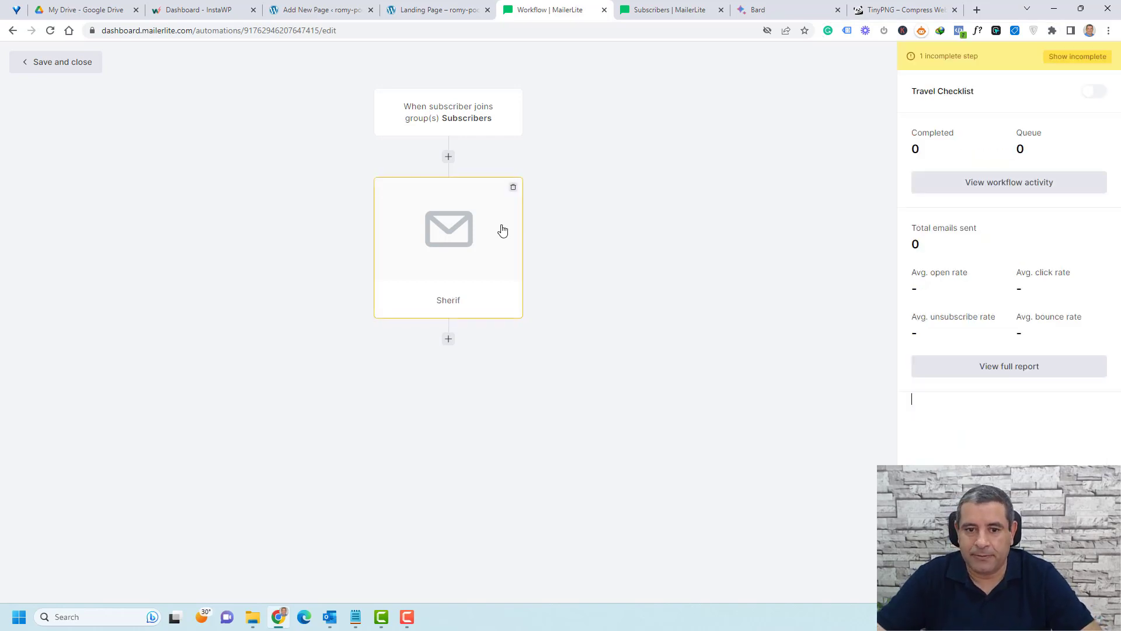
click(500, 226)
click(1006, 320)
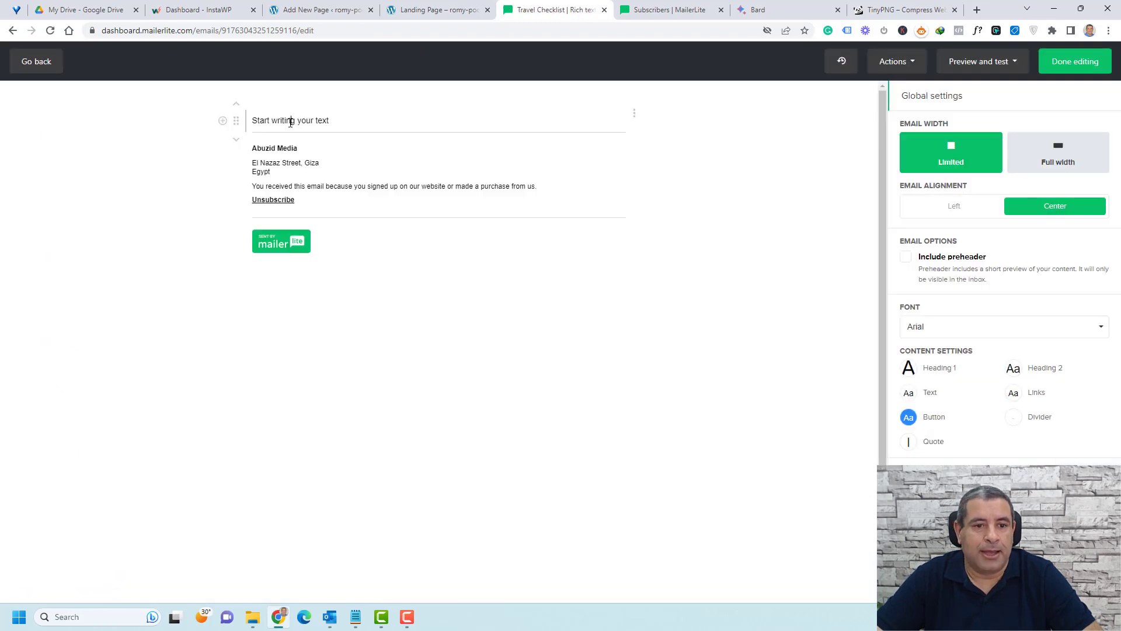
- Paste the packing checklist email body and delete the leftover placeholder text before 'Hi'
click(290, 122)
text(Hi [Subscriber Name],  I hope this email finds you well.  I'm writing to you today to deliver on my promise of a free packing checklist. I know how stressful it can be to pack for a trip, so I wanted to give you a helping hand.  This checklist includes everything you need to pack for your next trip, from clothes and toiletries to electronics and travel documents. It's also organized by destination, so you can easily find the information you need for your specific trip.  I hope you find this checklist helpful. And if you do, please share it with your friends and family.  To download your free packing checklist, simply click the link below.  [Link to download checklist]  Thanks, [Your Name])
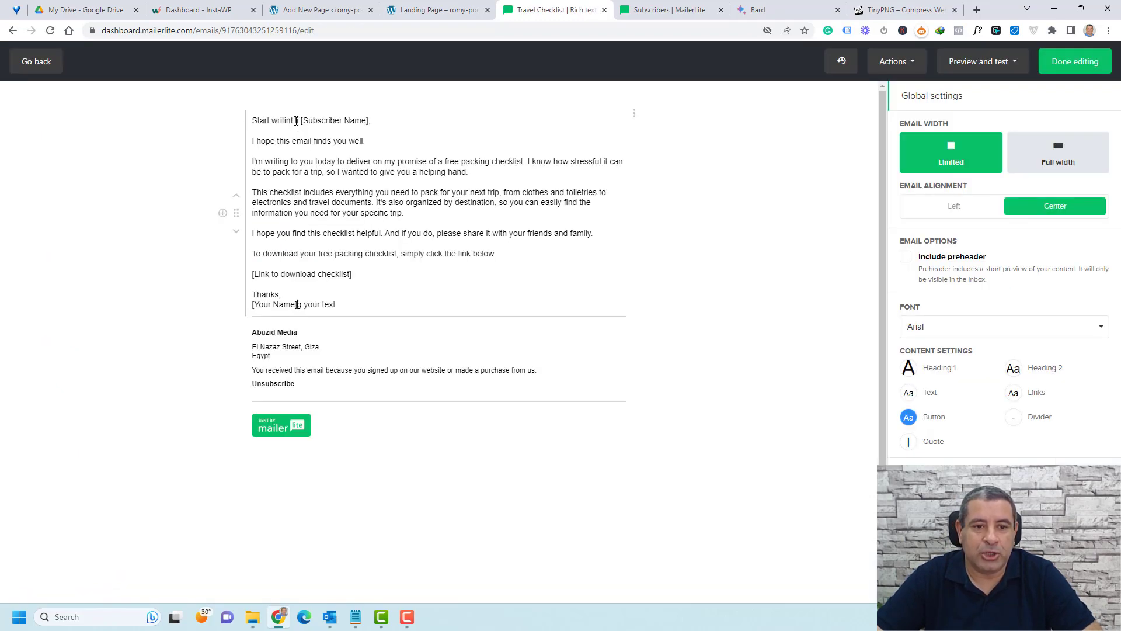
key(ctrl+a)
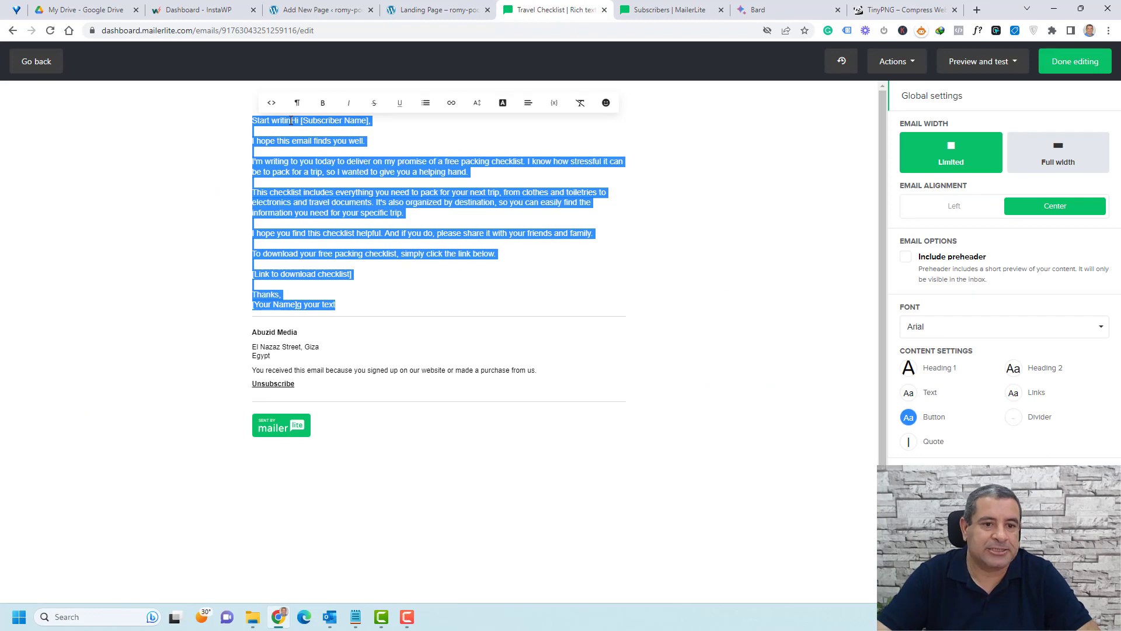
double_click(291, 121)
click(291, 121)
key(shift+Home)
key(BackSpace)
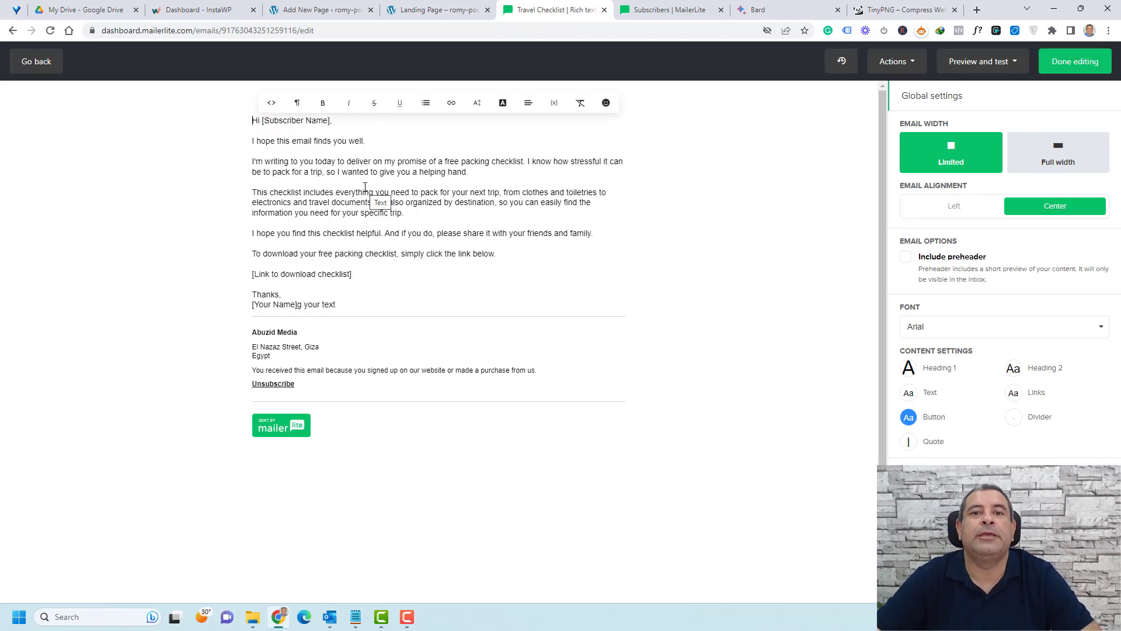
- Link the word 'download' in the email to '#'
key(ctrl+a)
click(339, 276)
drag(351, 275, 255, 274)
click(297, 274)
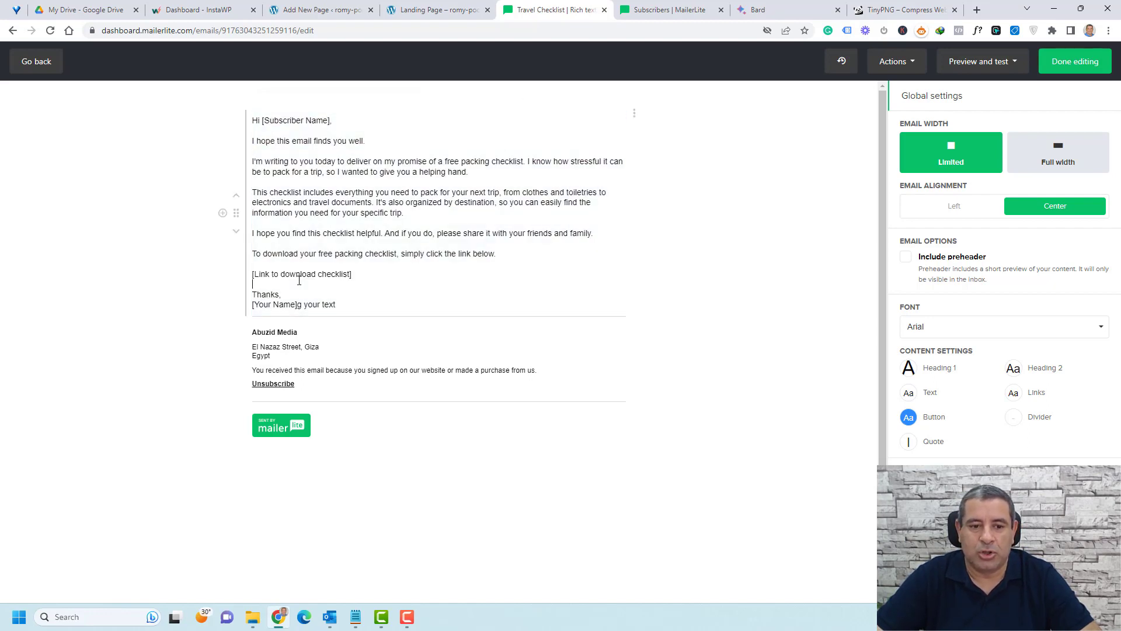
key(ctrl+a)
double_click(305, 275)
key(ctrl+a)
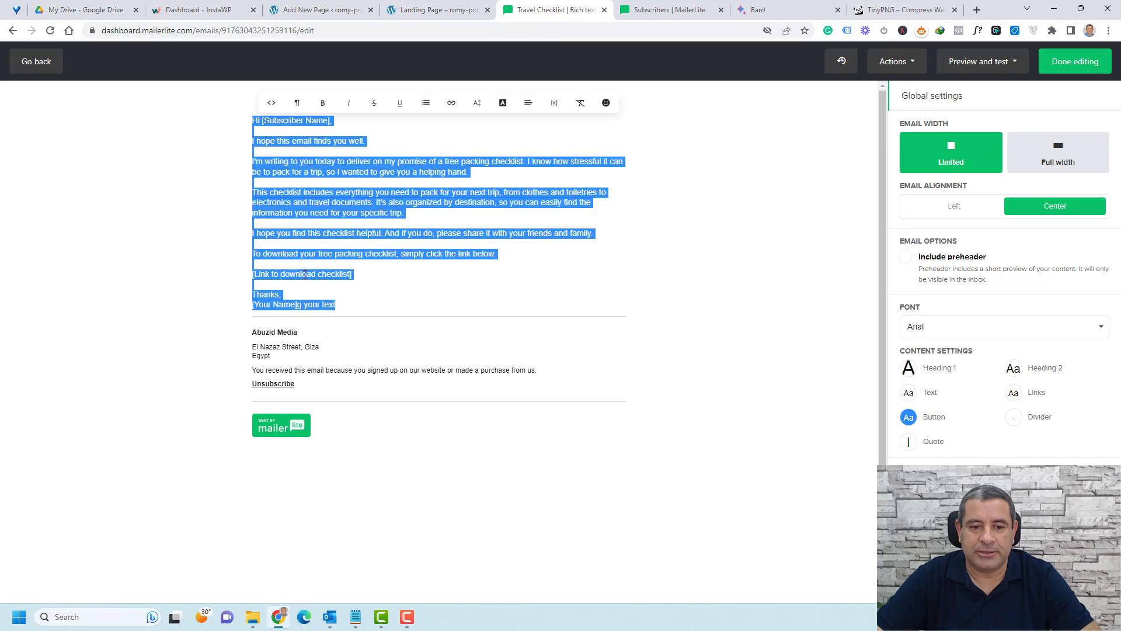
double_click(304, 274)
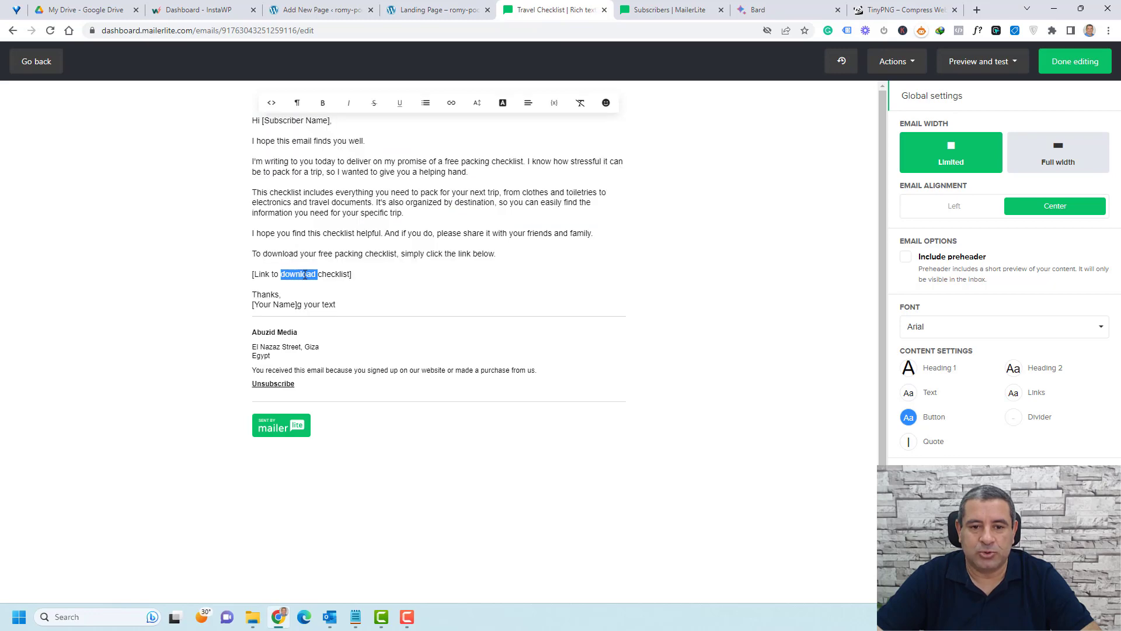
click(451, 103)
click(470, 125)
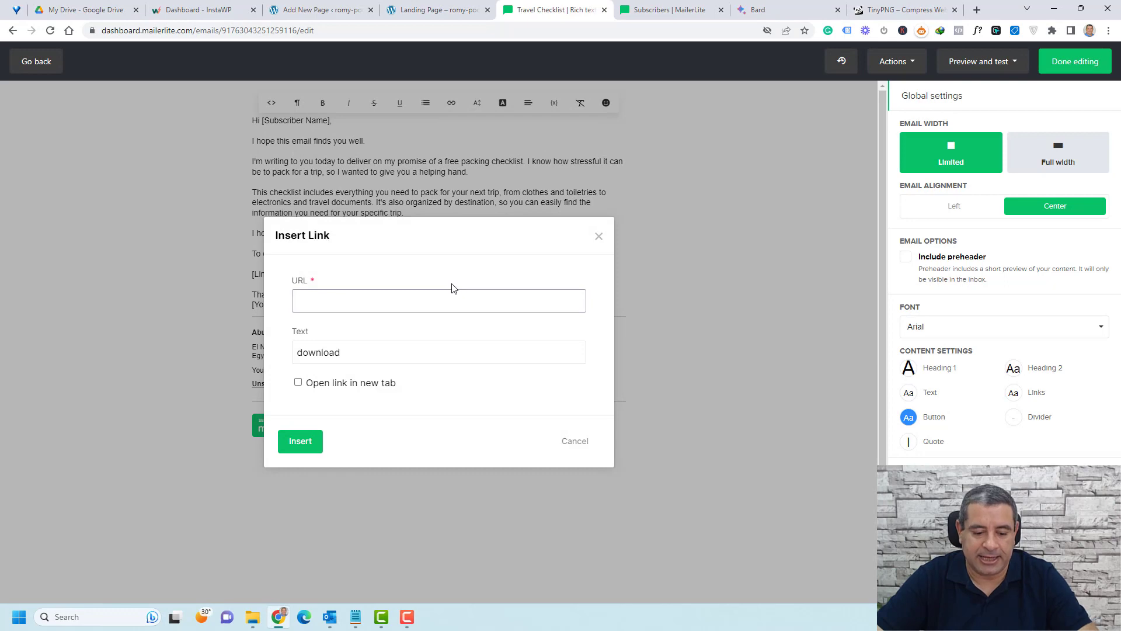
text(#)
click(299, 441)
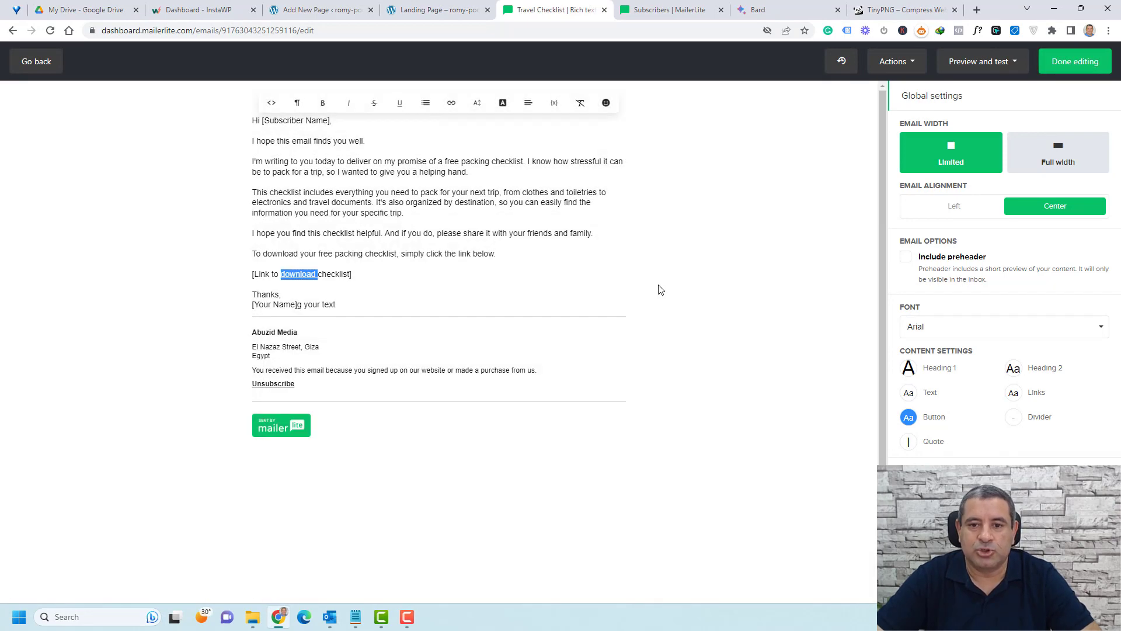
- Check the Automations list in the other MailerLite tab, then return to the live landing page
click(680, 8)
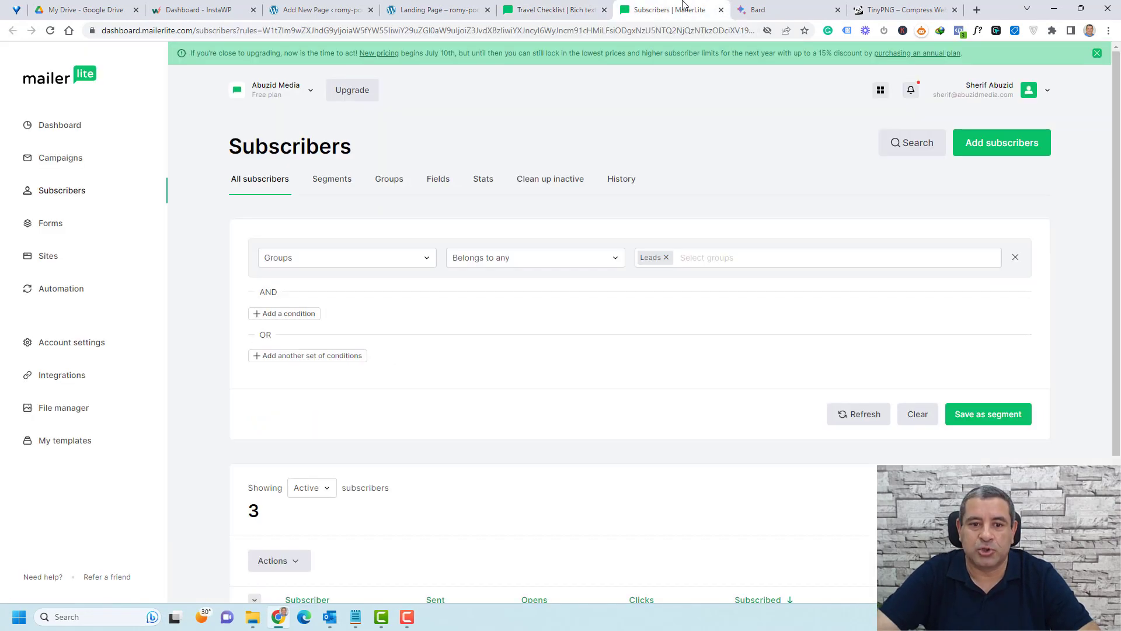
click(51, 288)
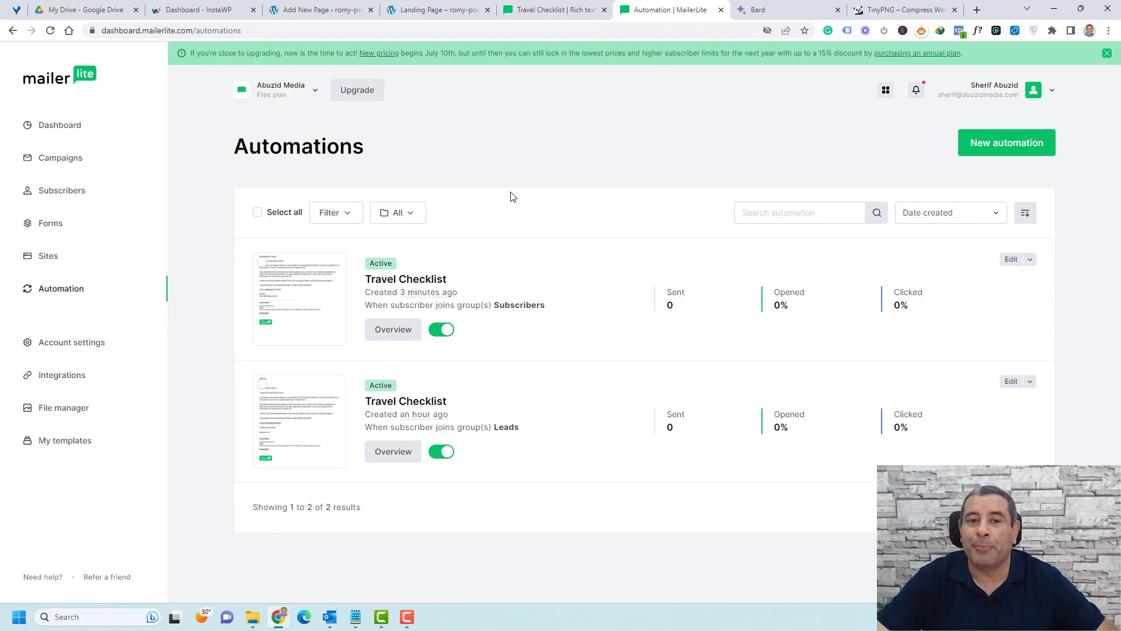
click(429, 10)
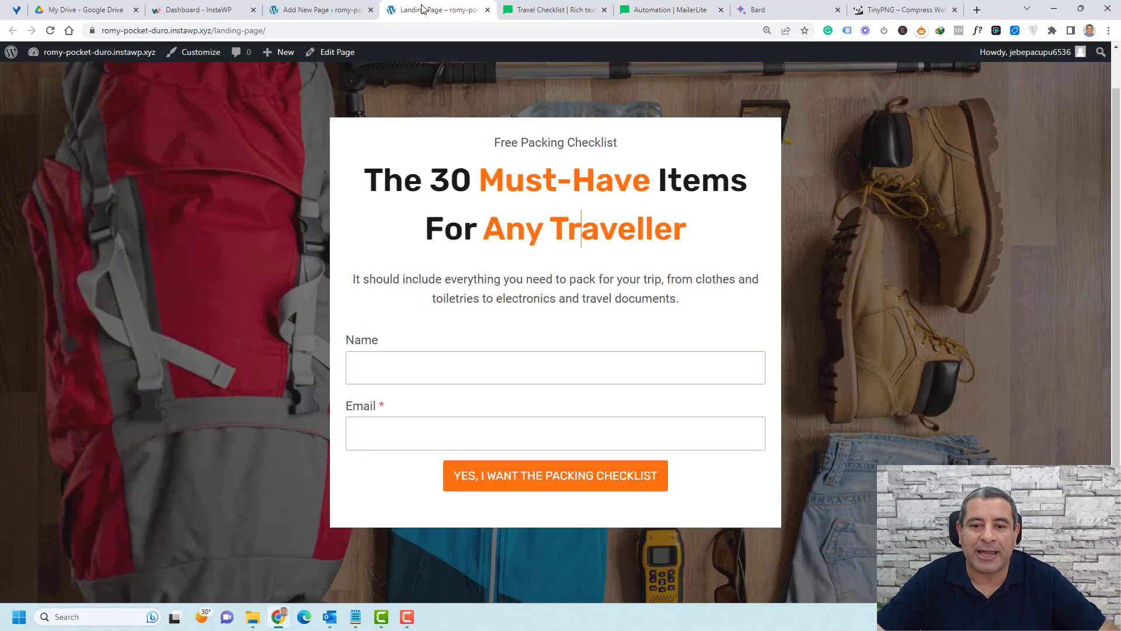
- Return to the landing page editor and select the signup form through the block outline
click(350, 10)
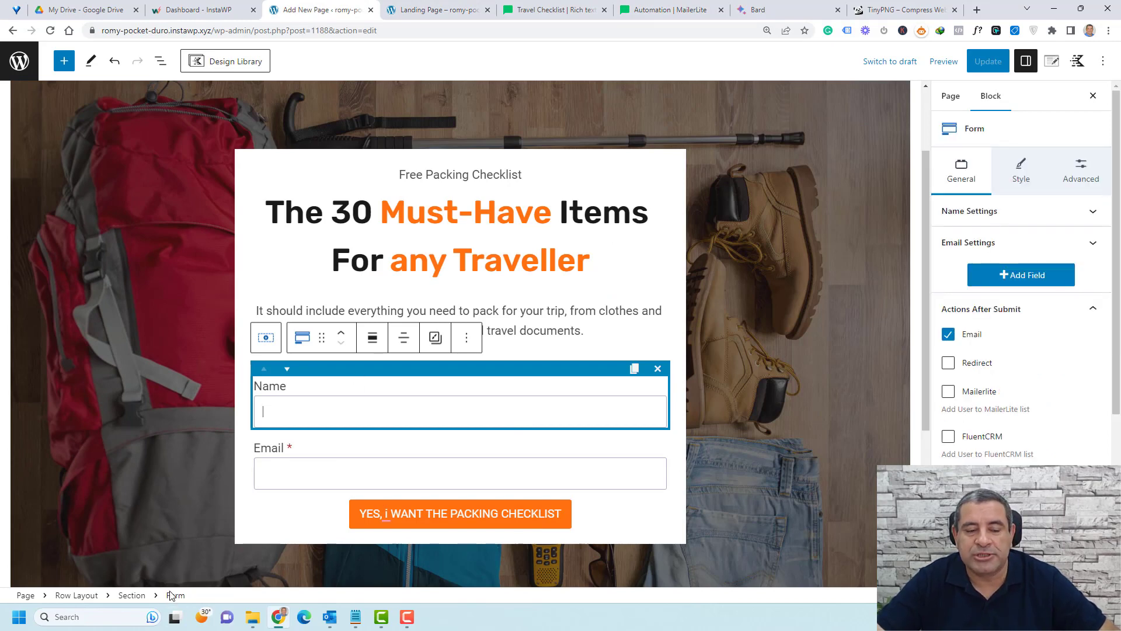
click(159, 63)
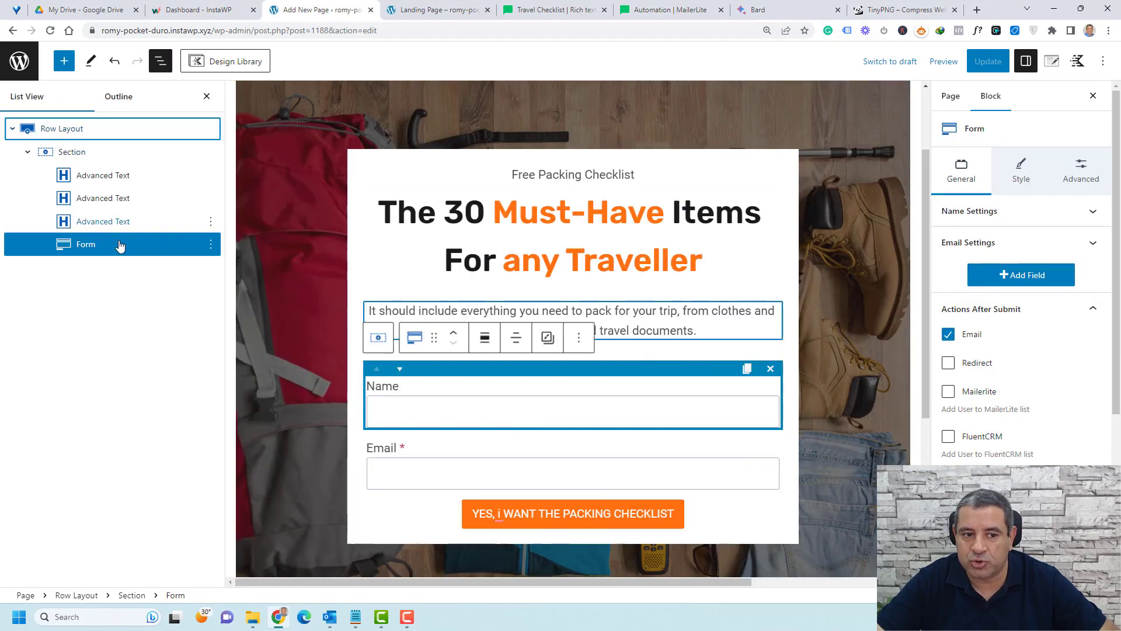
click(996, 253)
scroll(996, 252, up, 3)
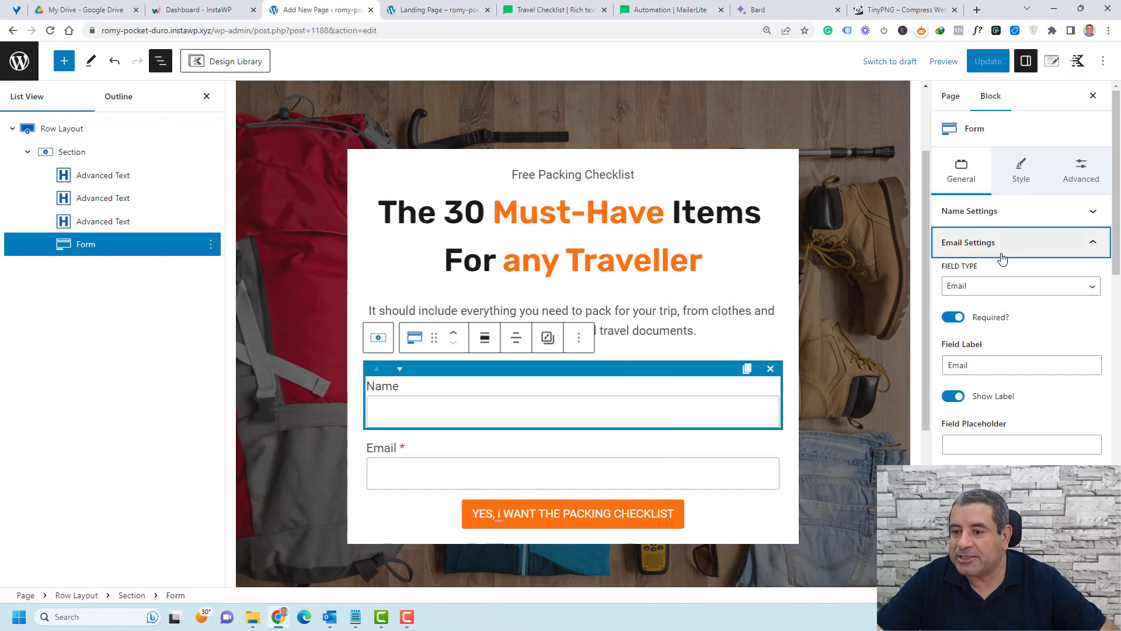
click(1014, 244)
- Set the form's after-submit actions to Redirect and Mailerlite, removing Email
click(1023, 311)
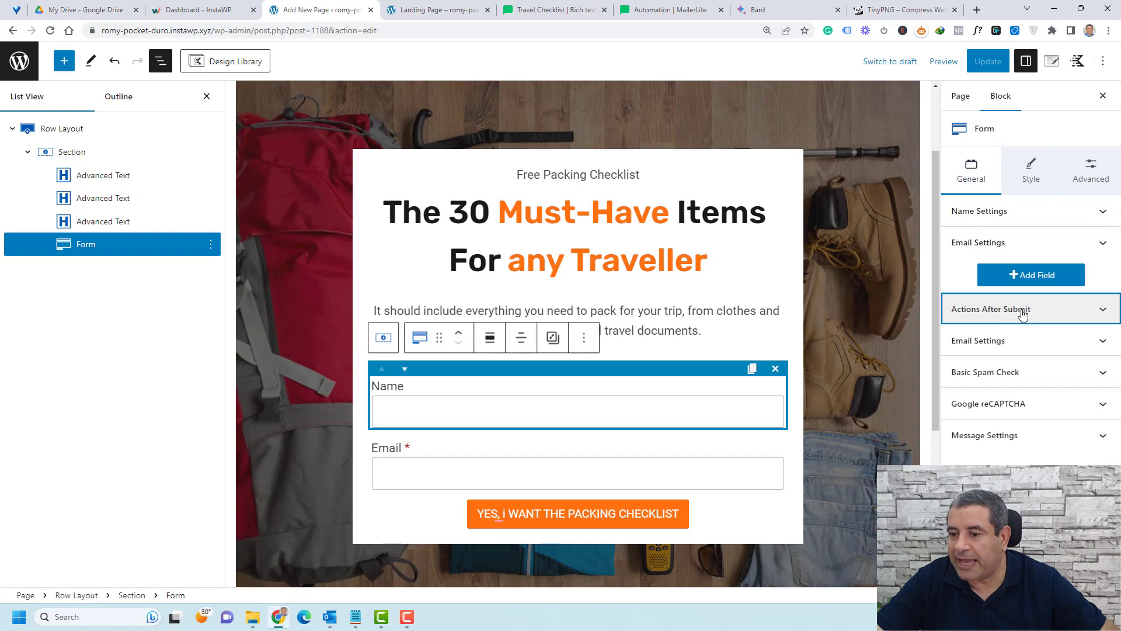
click(1010, 320)
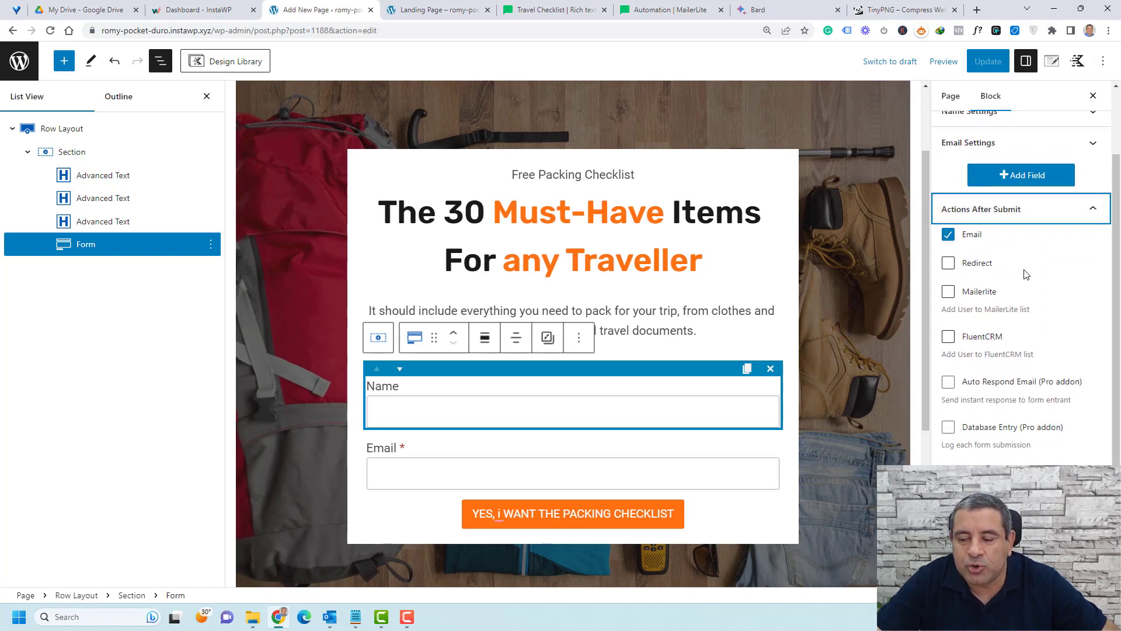
click(949, 263)
click(950, 237)
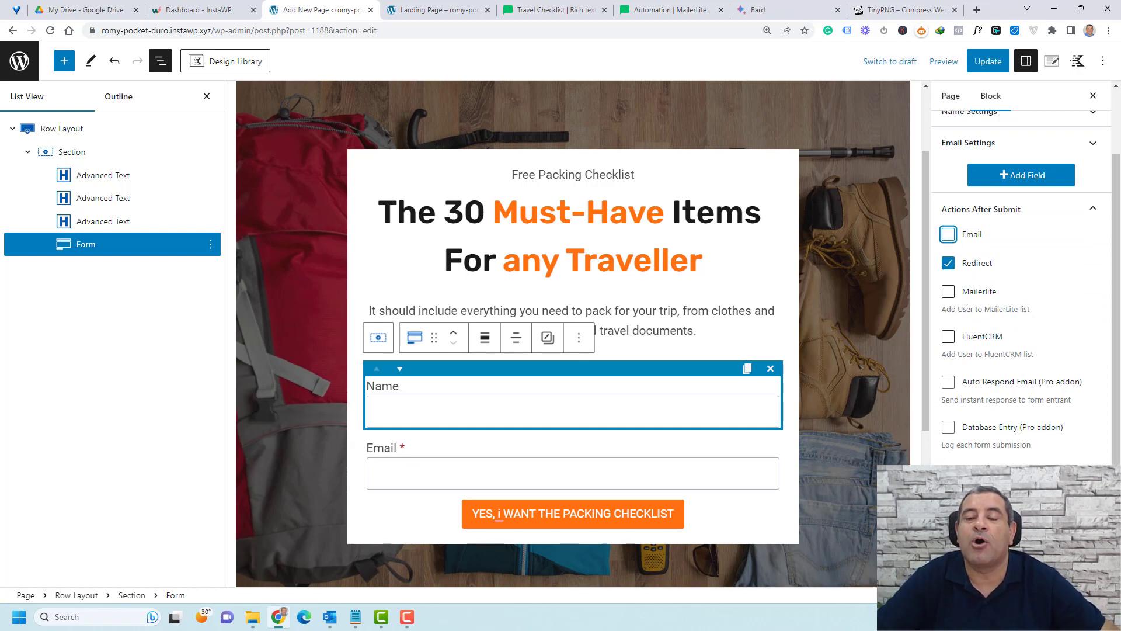
click(948, 293)
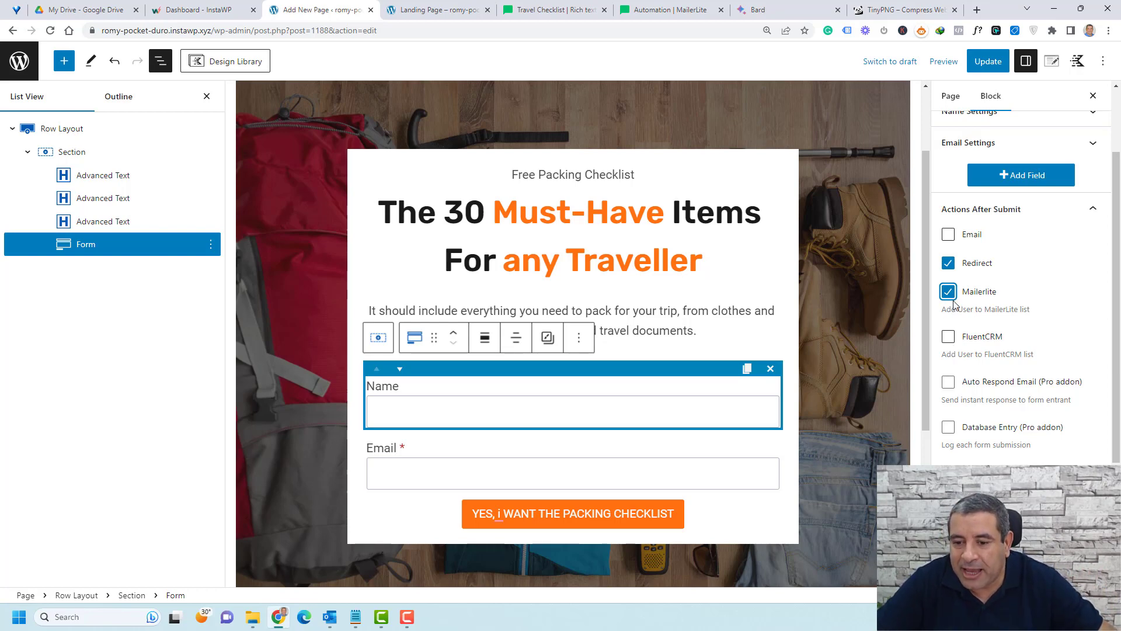
- Clear the old MailerLite API key in the form settings
click(1008, 218)
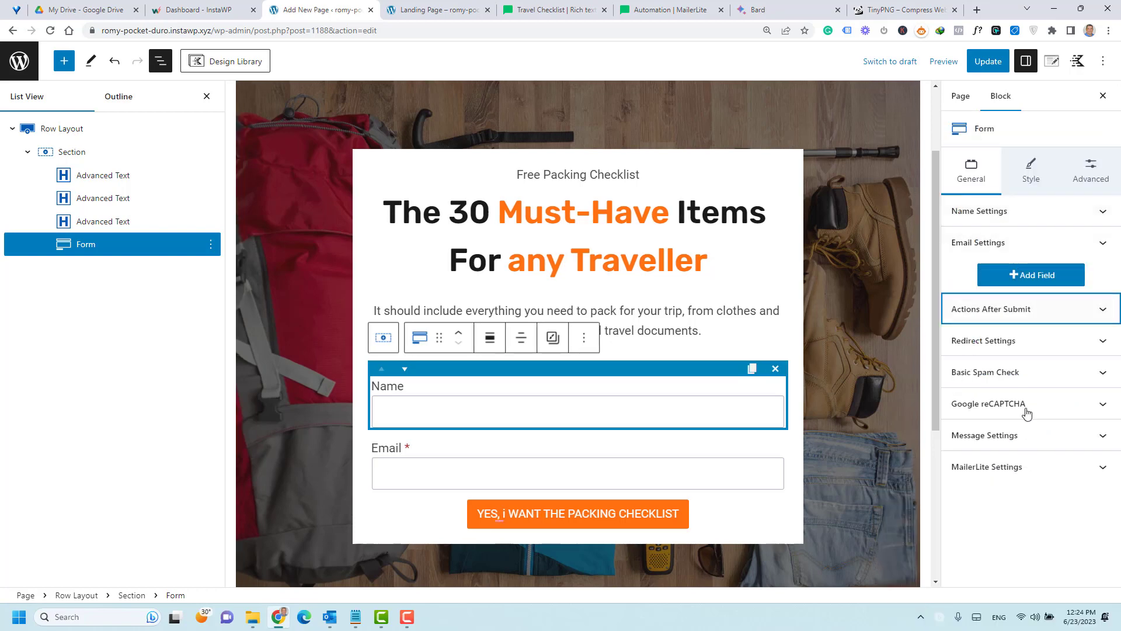
click(1027, 475)
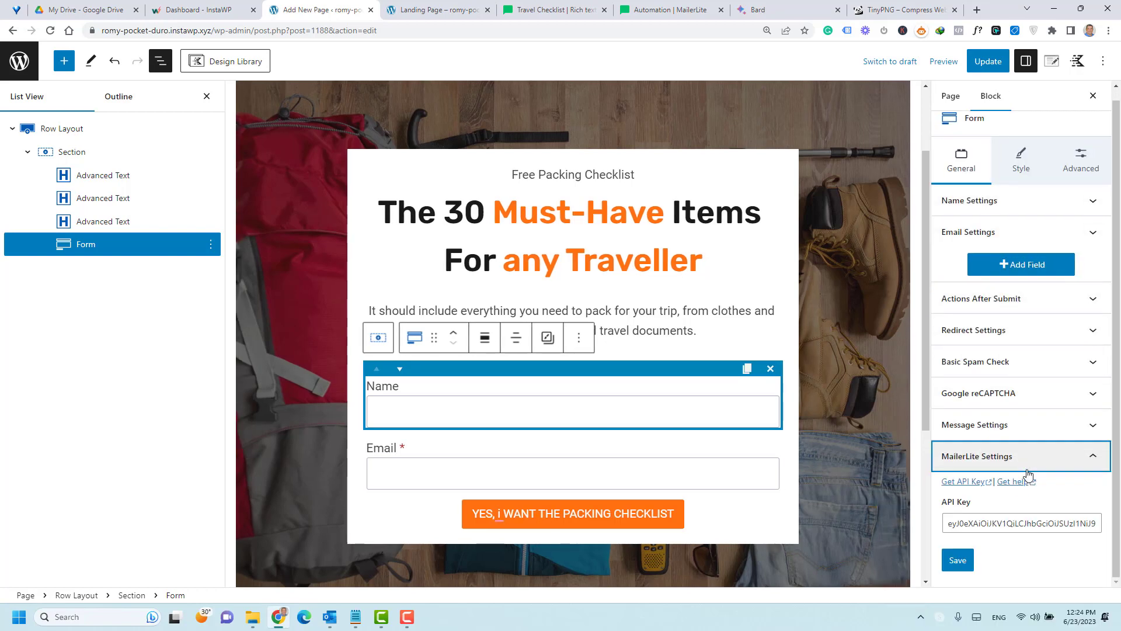
triple_click(1017, 523)
key(BackSpace)
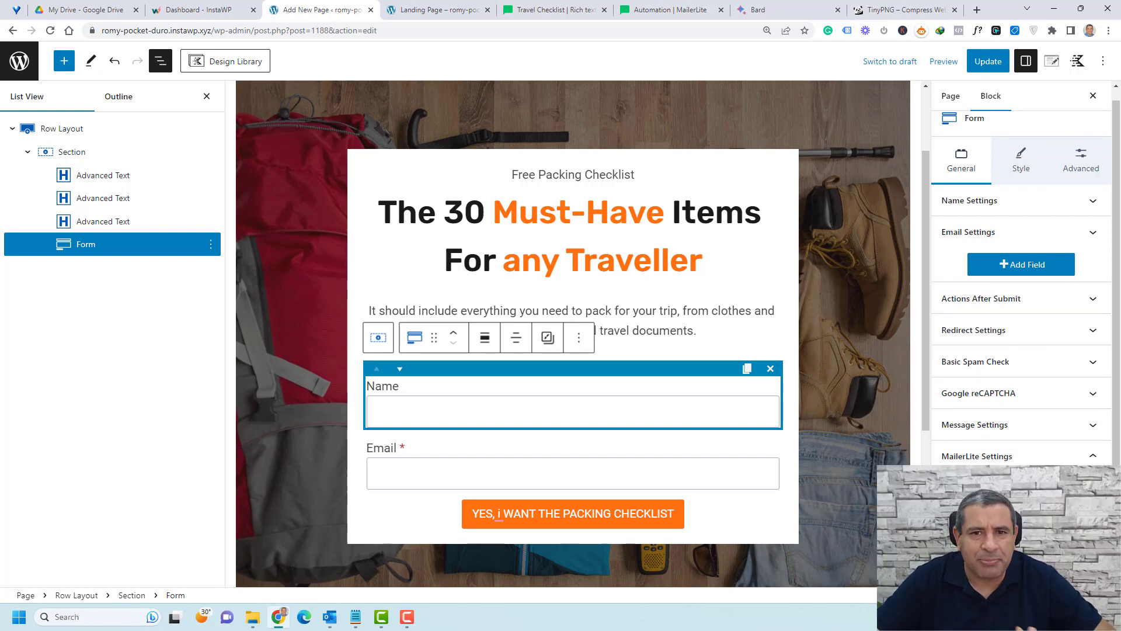
click(672, 10)
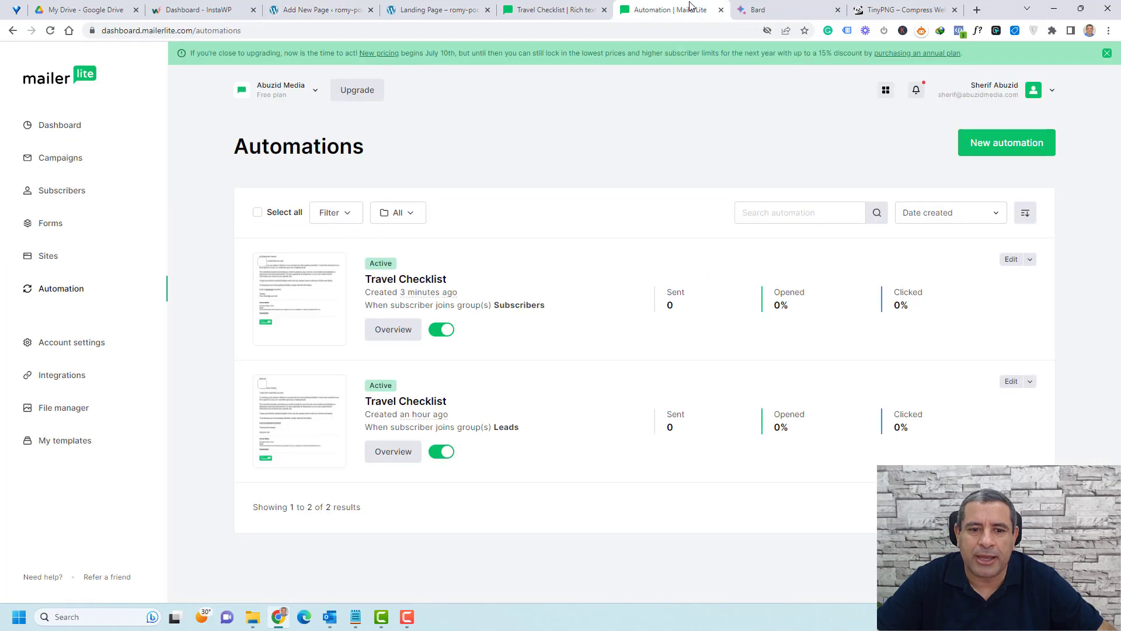
- Generate and copy a new MailerLite API token named 'Affiliate', then return to the landing page
click(81, 384)
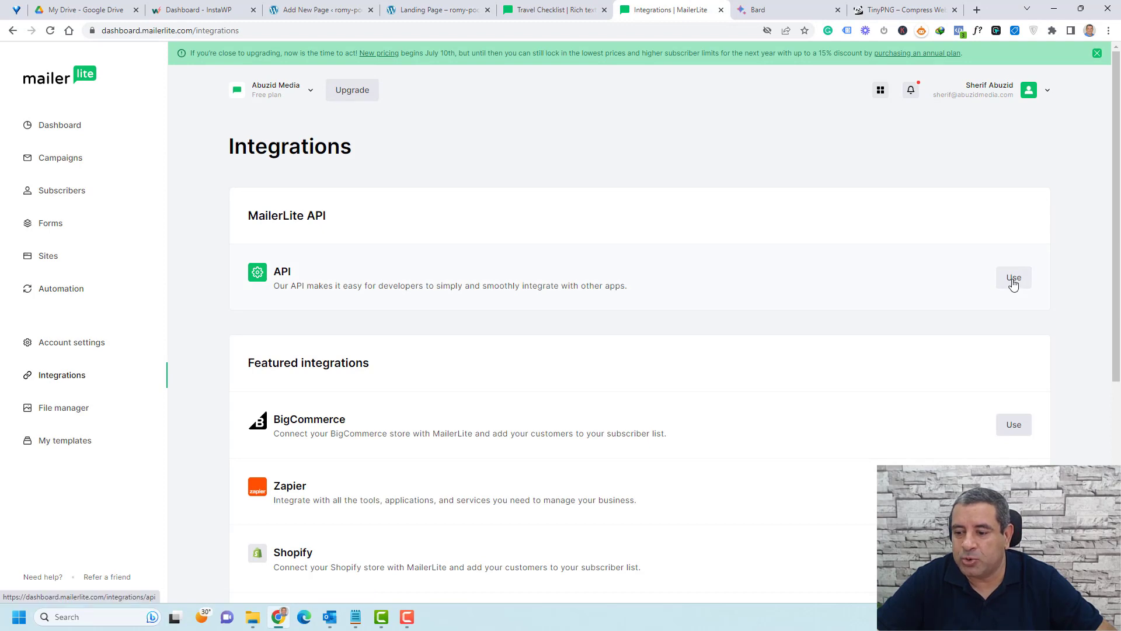
click(1013, 279)
click(987, 229)
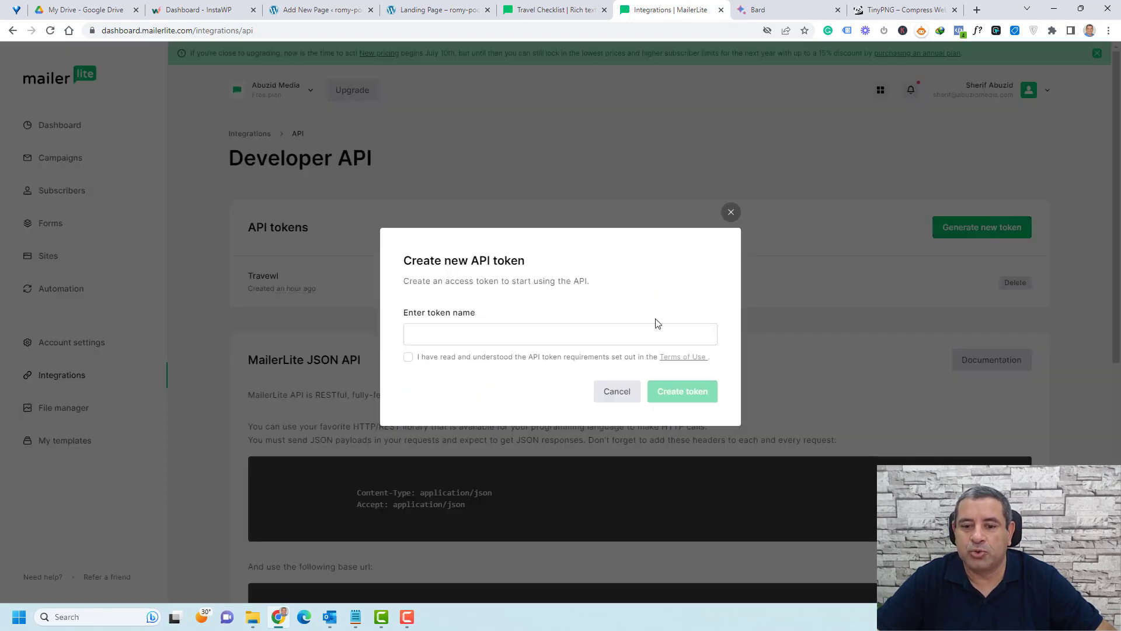
click(587, 326)
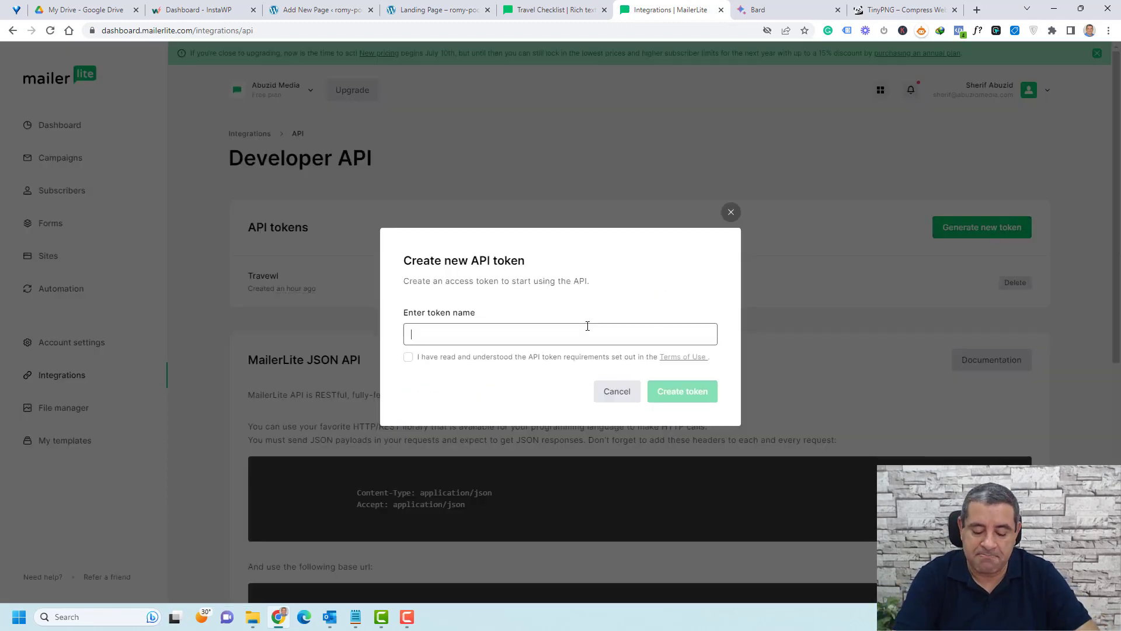
text(Affiliate)
click(408, 357)
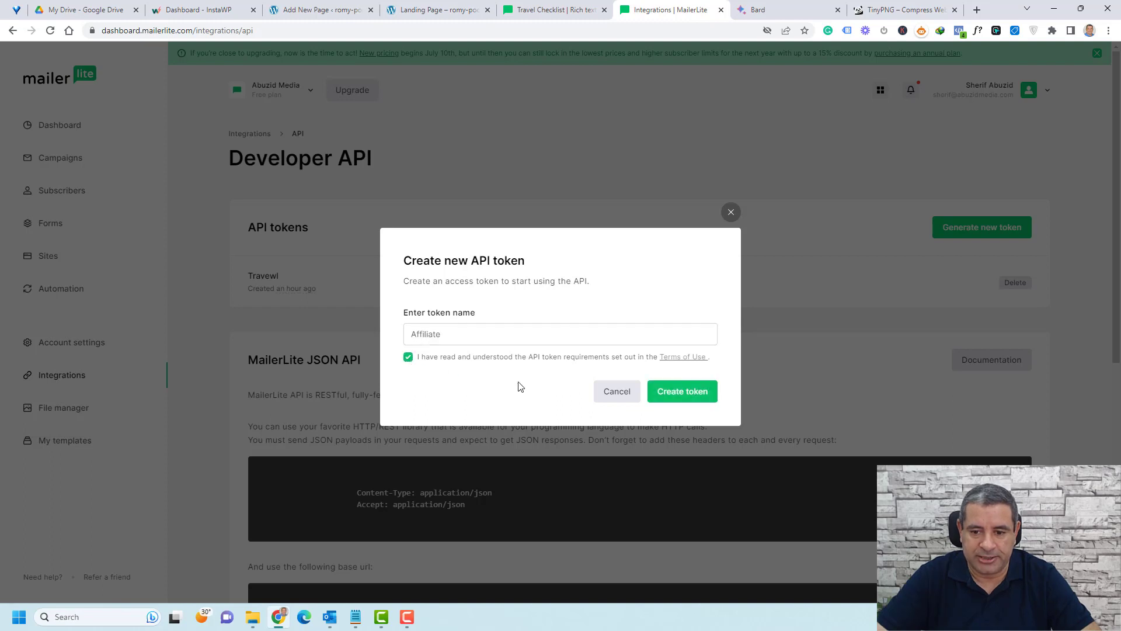
click(681, 395)
click(695, 359)
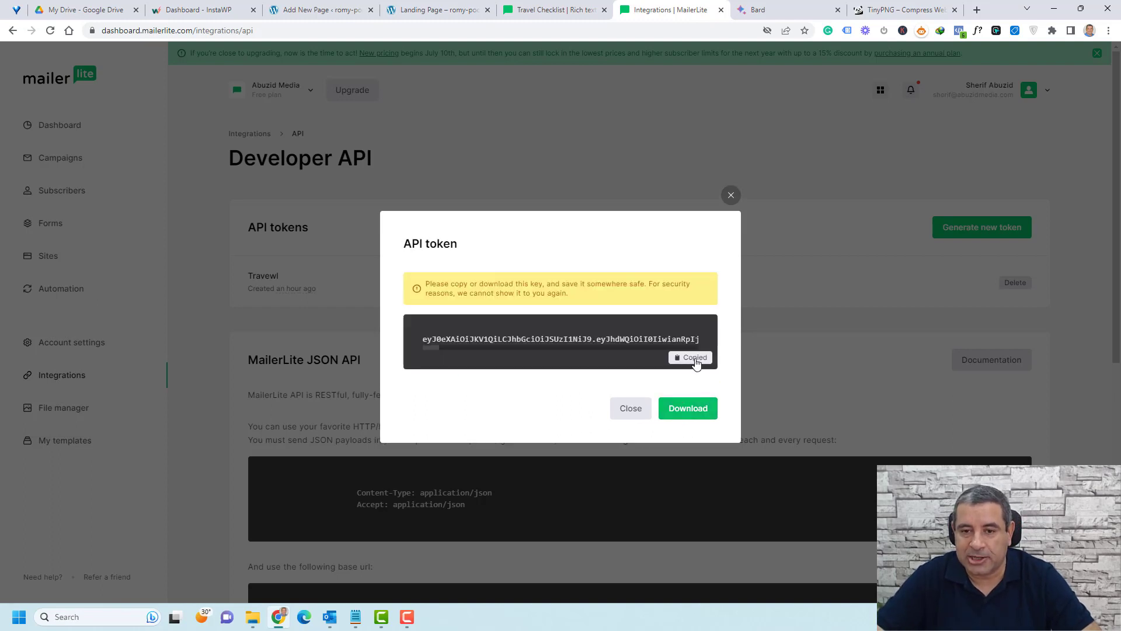
click(554, 10)
click(387, 4)
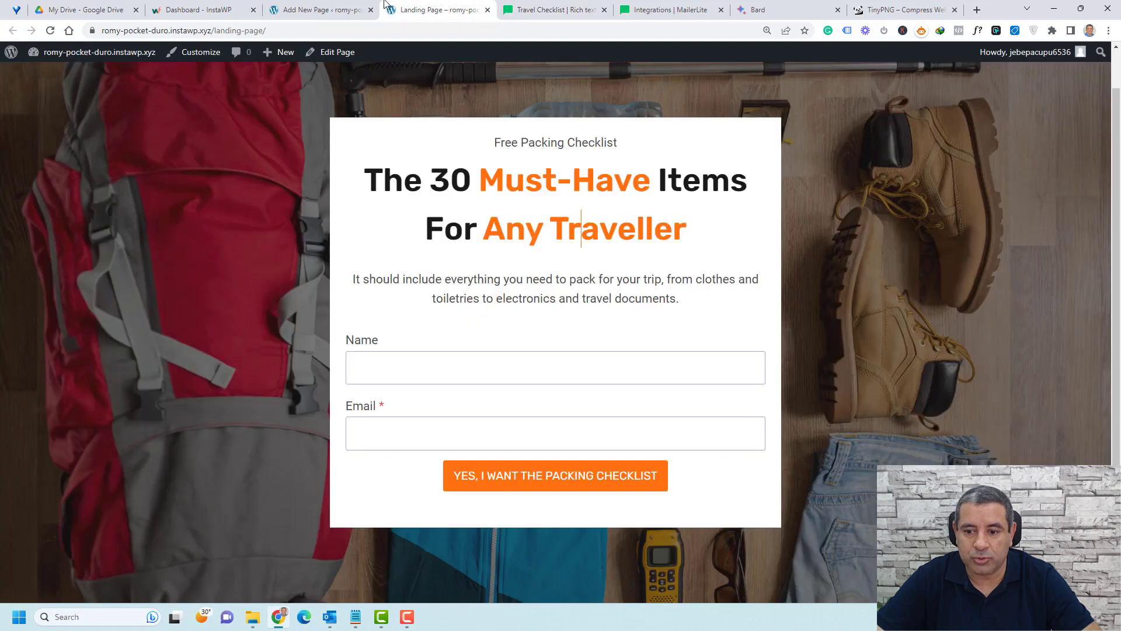
- Back on the landing page, send the form's signups to the MailerLite Subscribers group
click(357, 7)
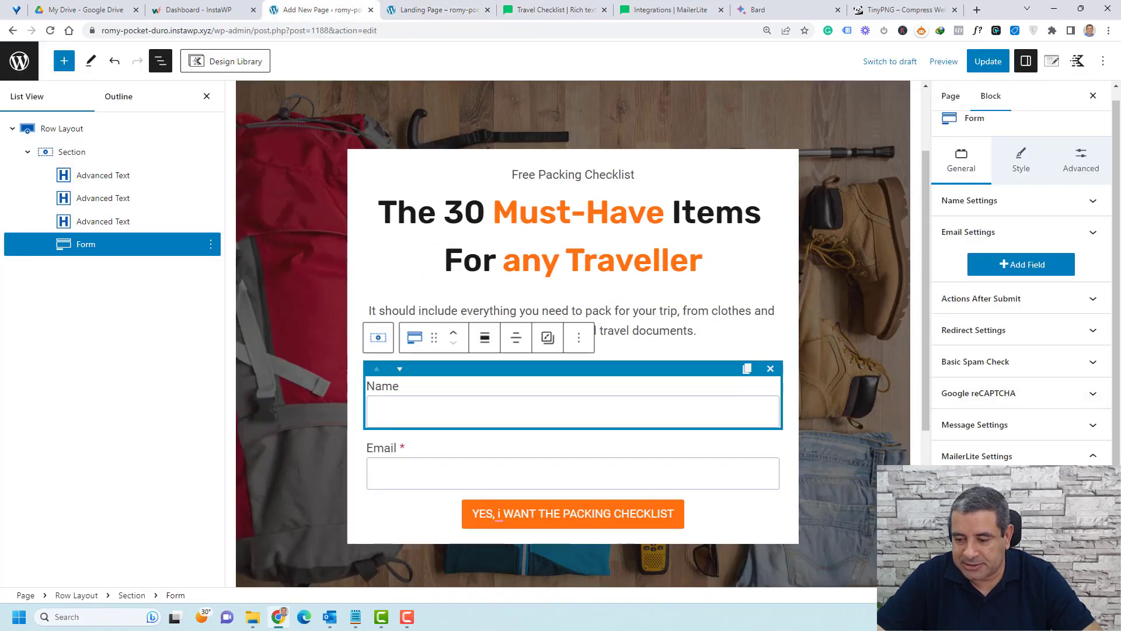
scroll(1056, 494, down, 2)
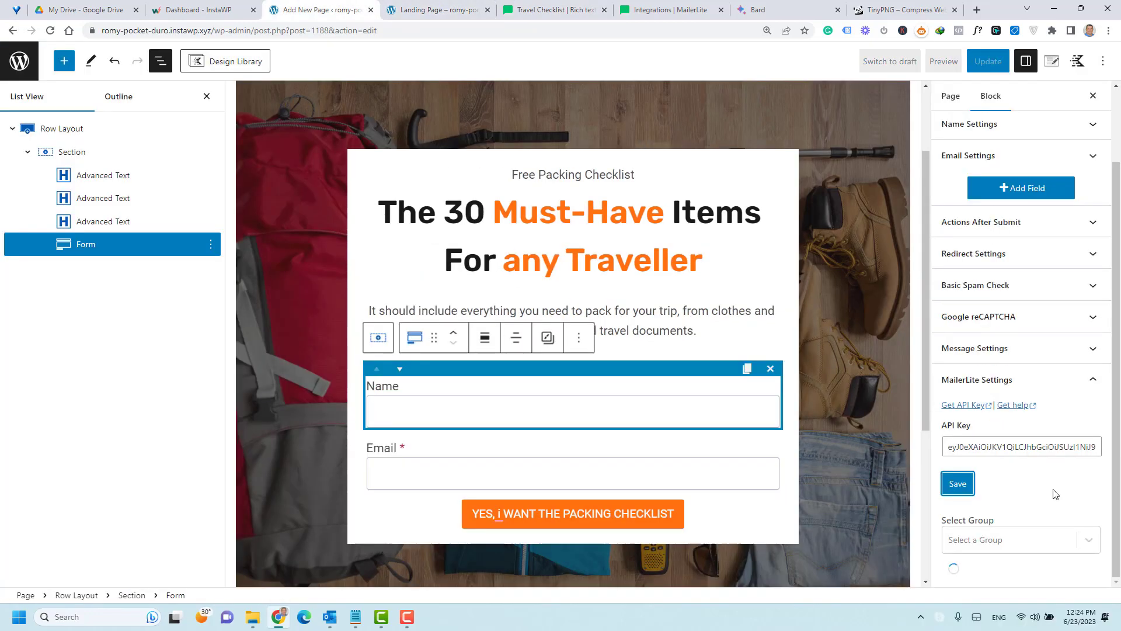
scroll(1056, 494, down, 2)
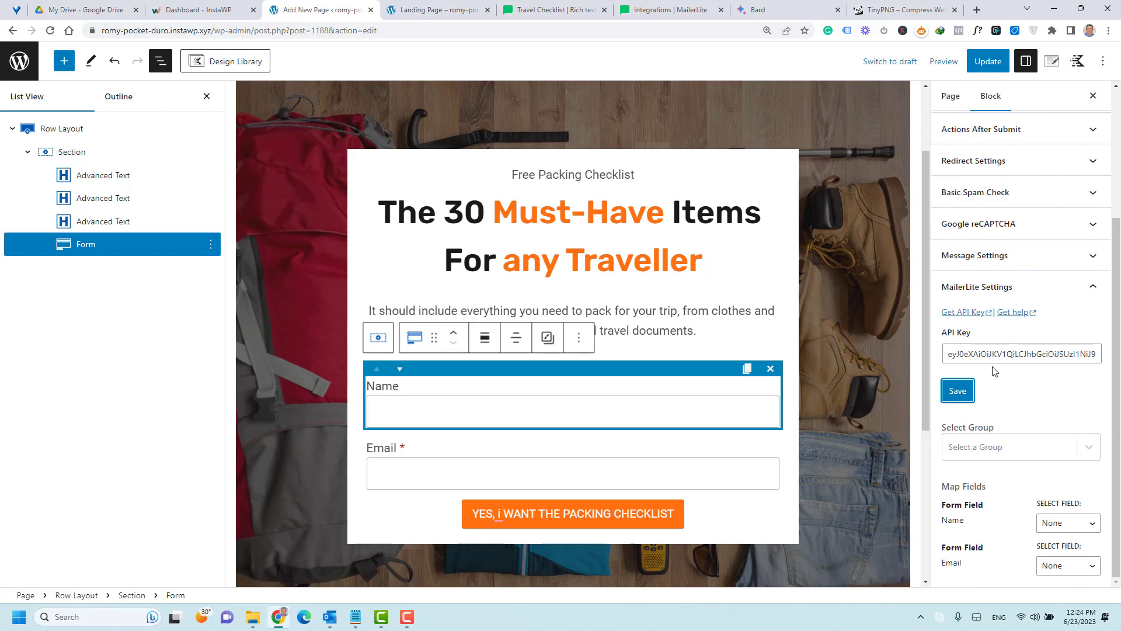
click(1089, 449)
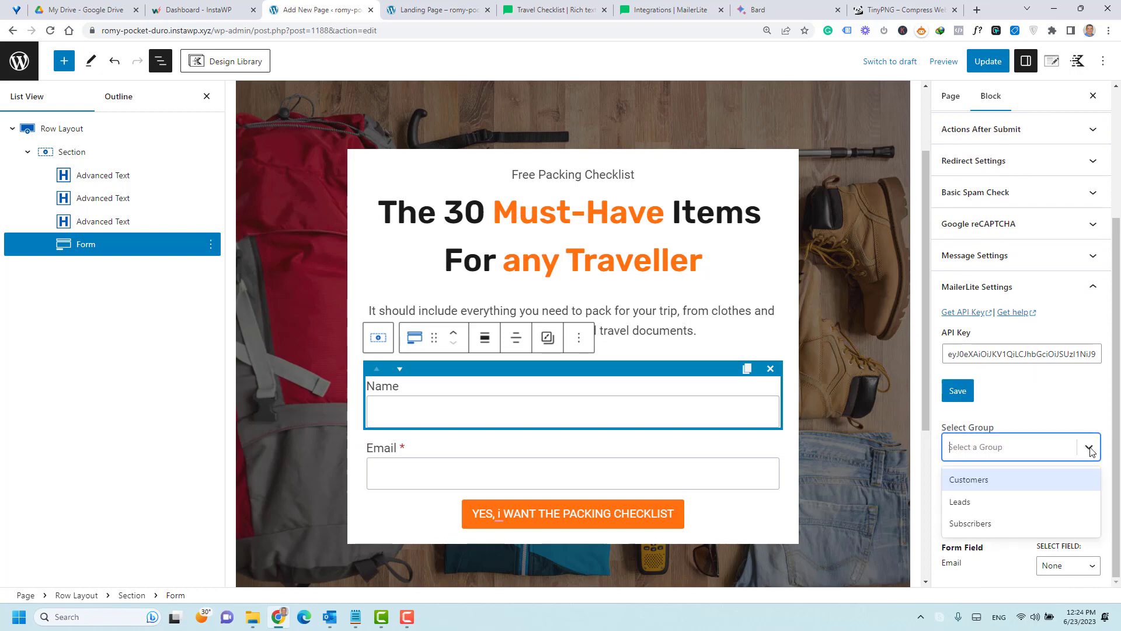
click(1028, 527)
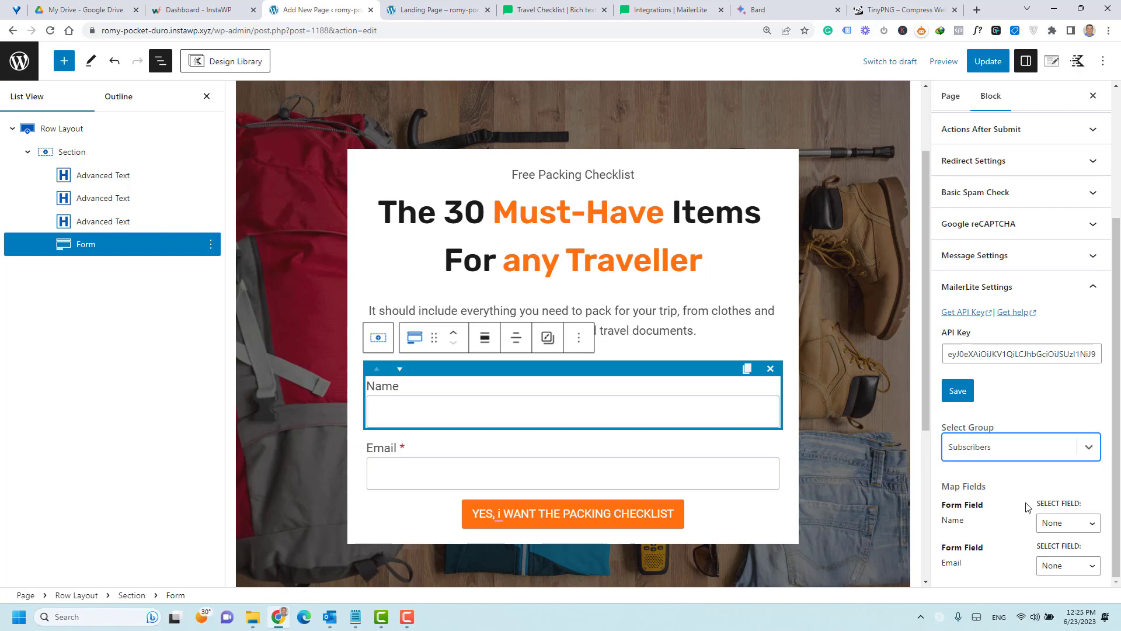
- Map the form's Name to MailerLite Name and Email to Email *, then update the page
click(1072, 524)
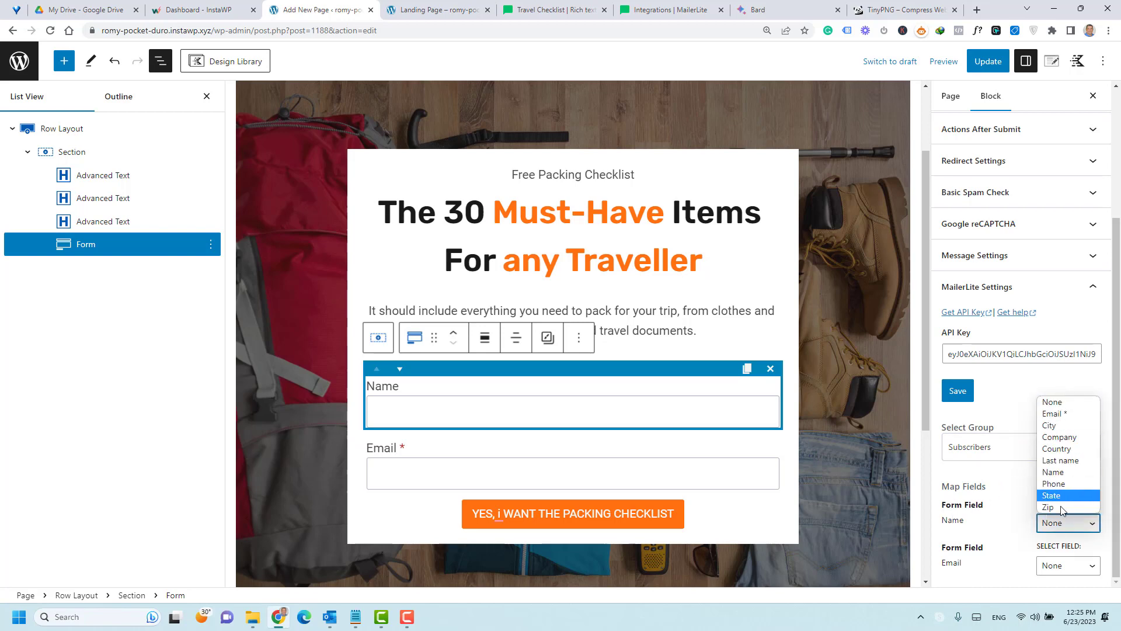
click(1064, 473)
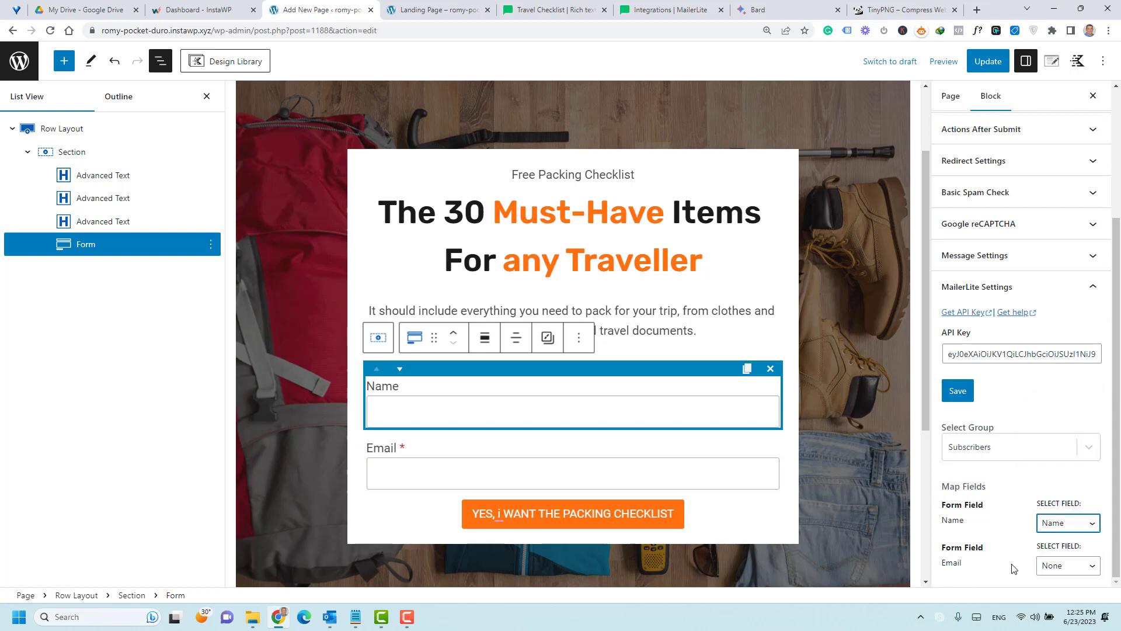
click(1052, 569)
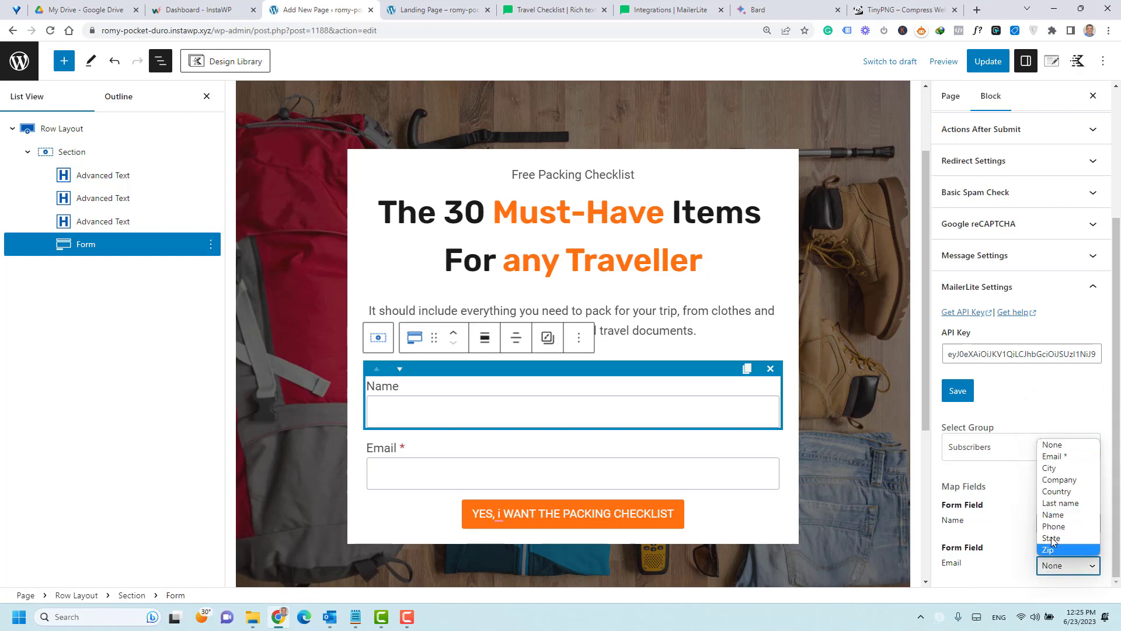
click(1057, 460)
click(999, 65)
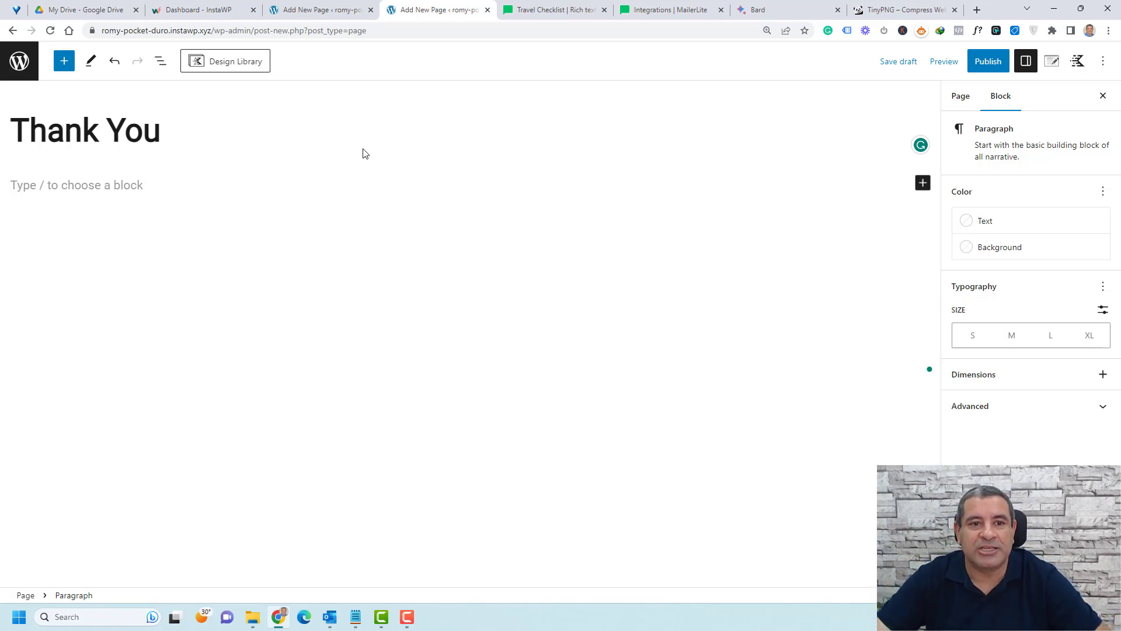
- Copy the landing page's entire Row Layout block and switch to the Thank You draft
click(322, 18)
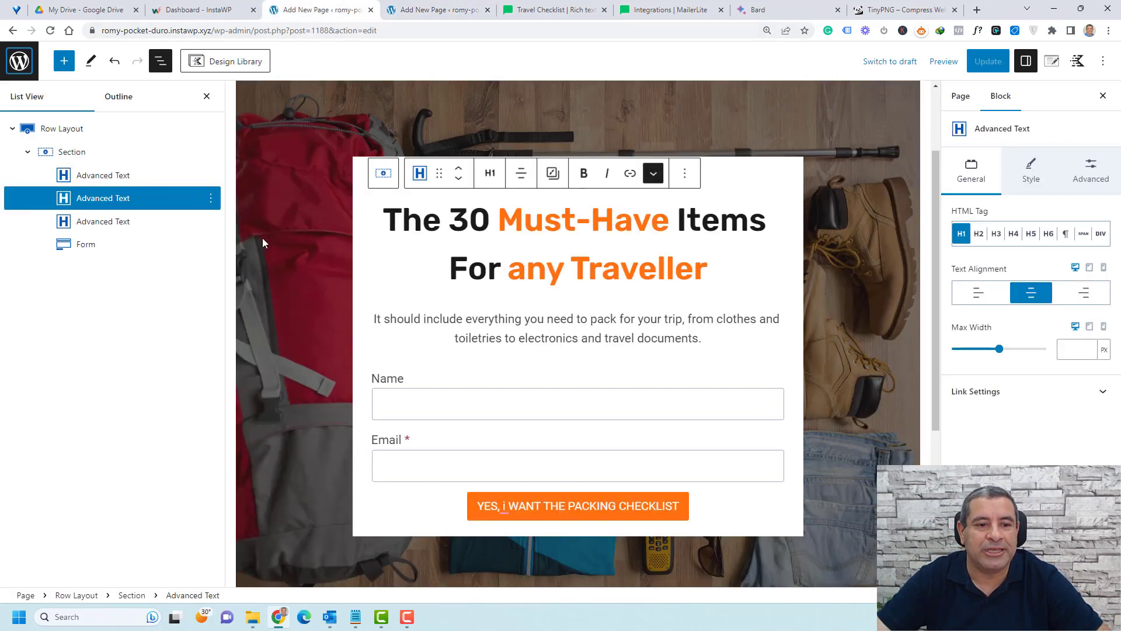
click(206, 97)
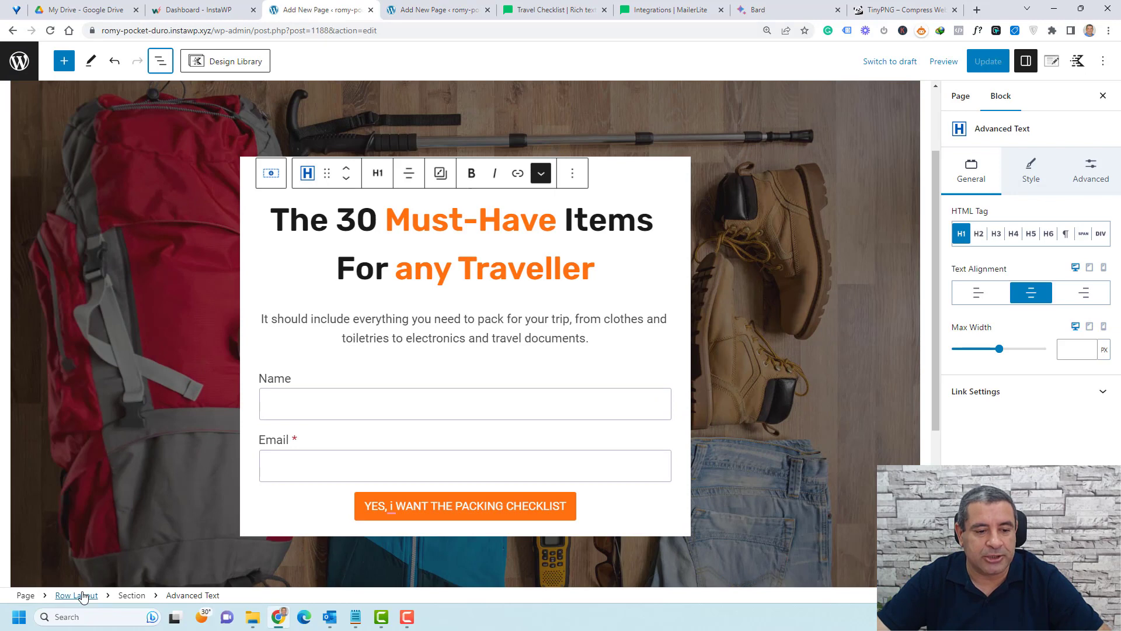
click(76, 595)
click(214, 105)
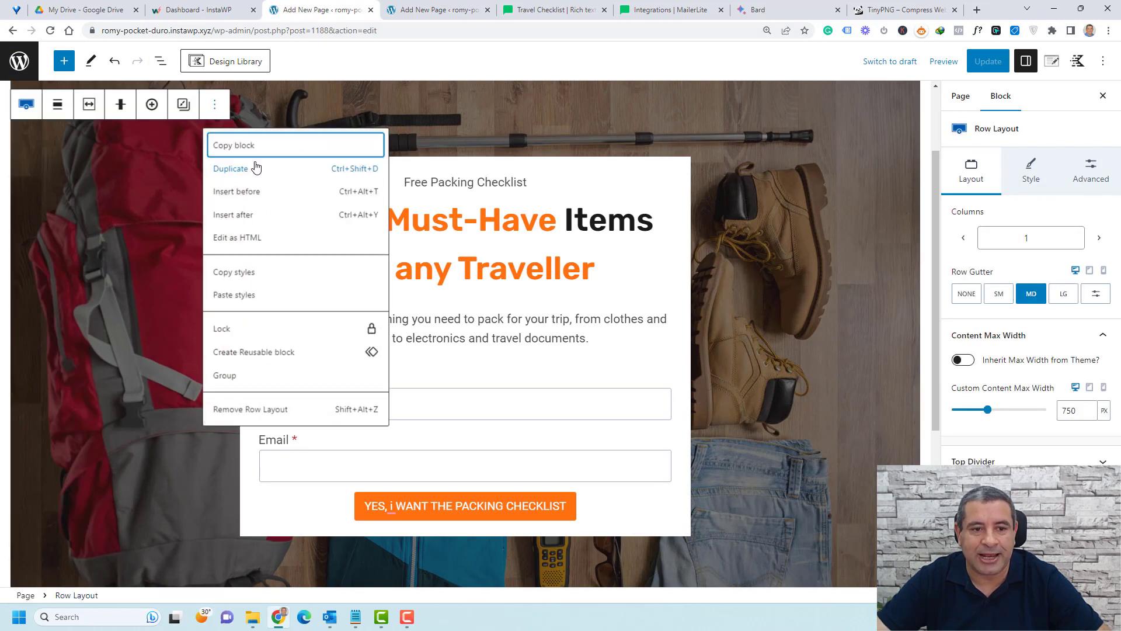
click(263, 145)
key(ctrl+Tab)
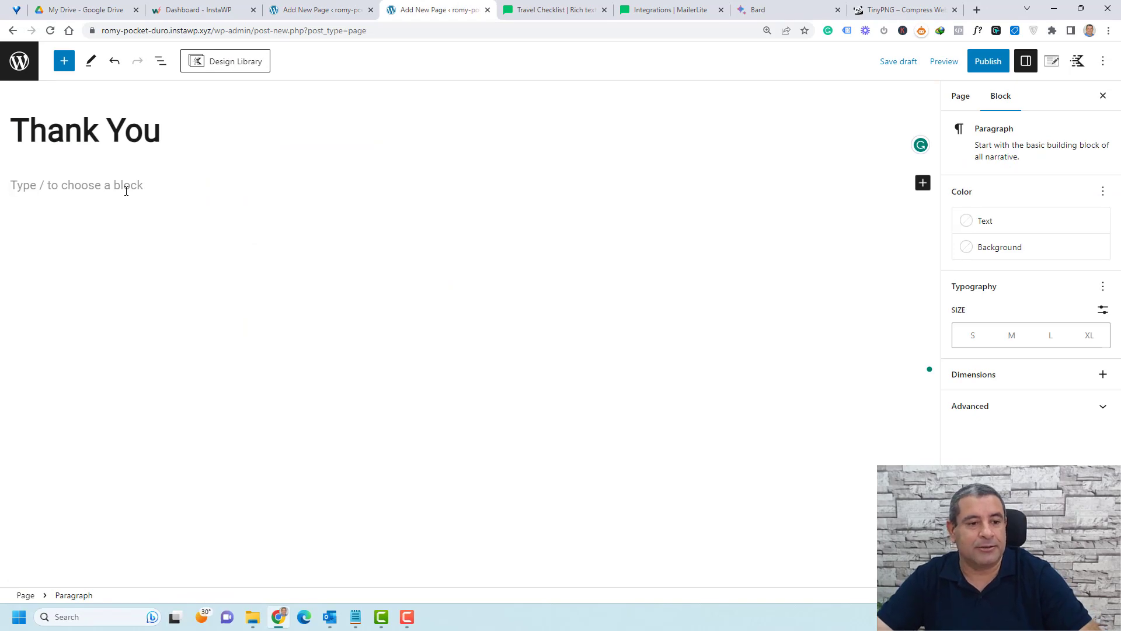
- Paste the copied opt-in Row Layout into the Thank You page and save the draft
key(ctrl+v)
scroll(659, 242, up, 2)
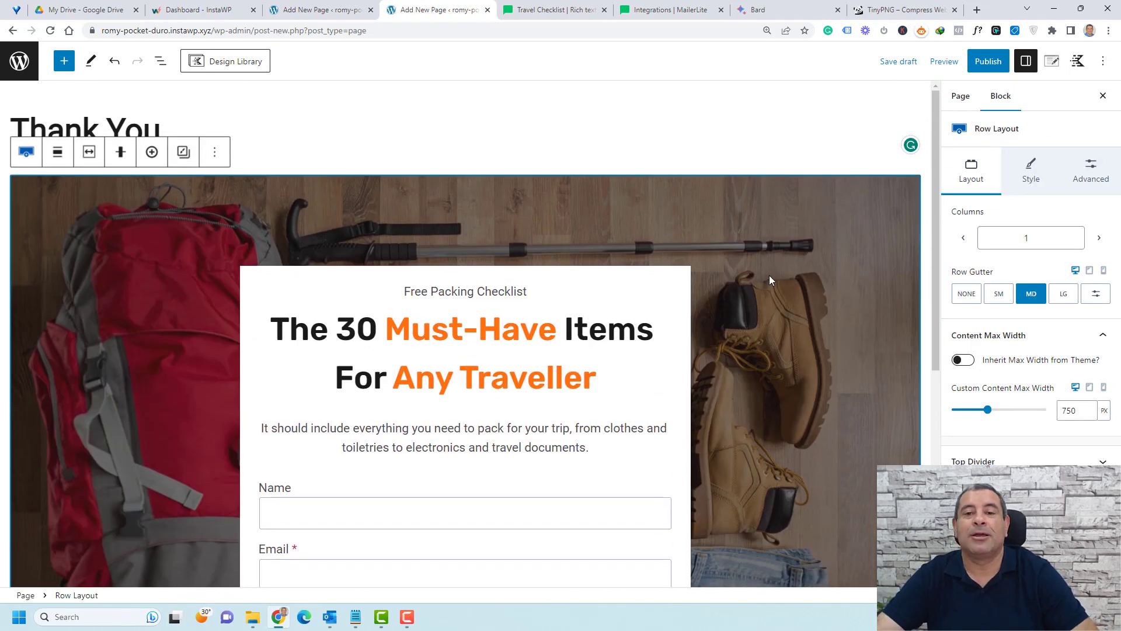
scroll(768, 279, down, 3)
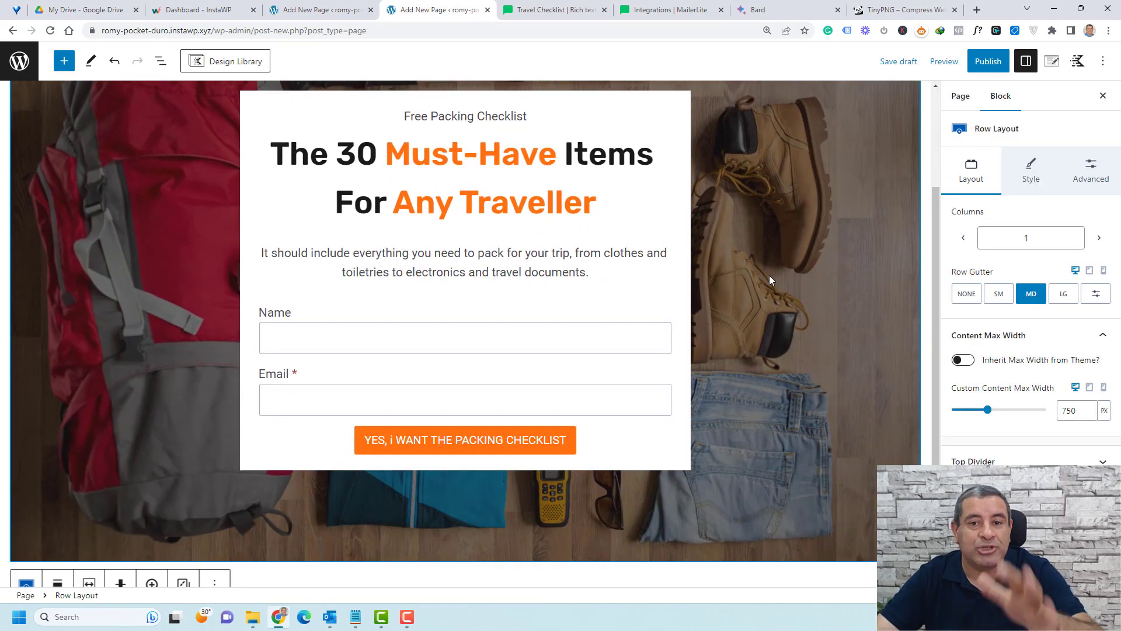
scroll(769, 275, up, 3)
key(ctrl+s)
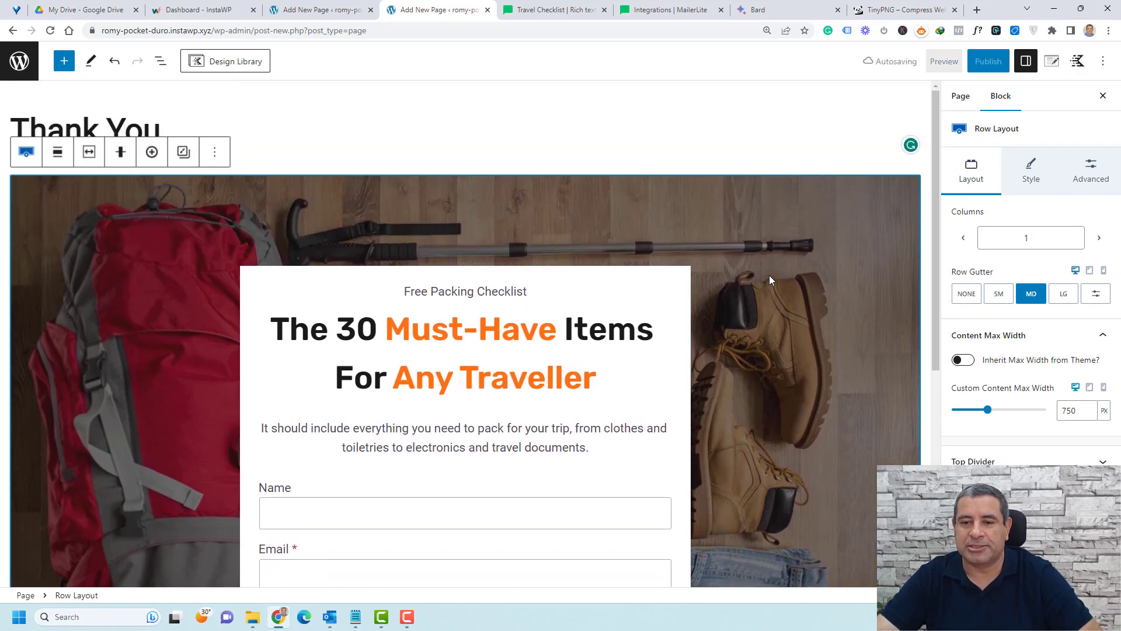
- Remove the small 'Free Packing Checklist' heading from the card
click(680, 279)
triple_click(518, 291)
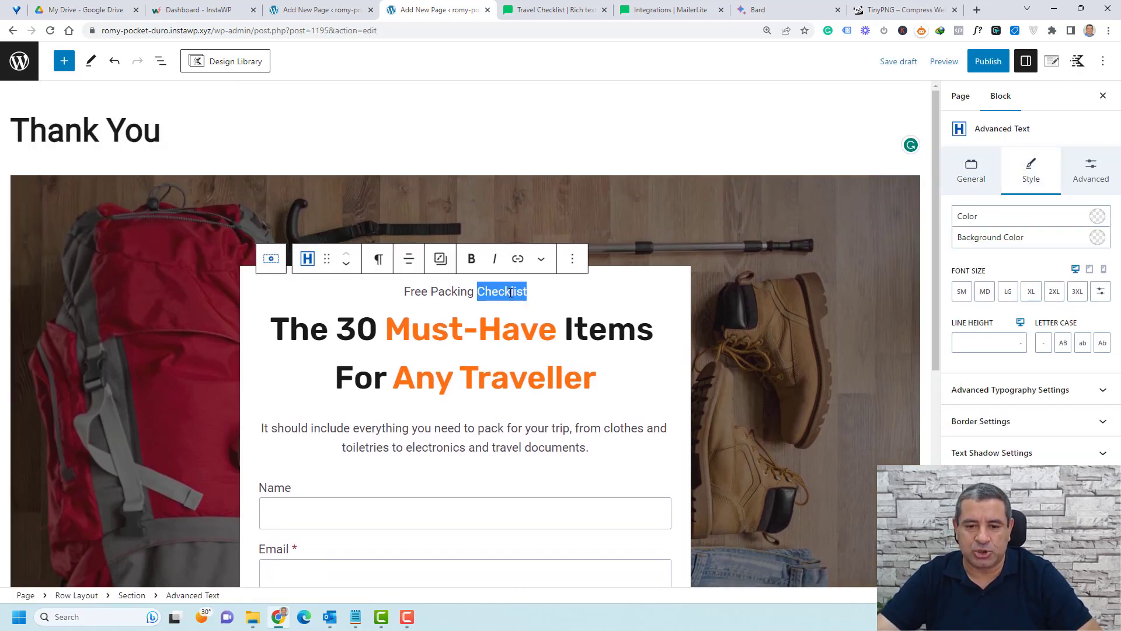
click(572, 258)
click(681, 584)
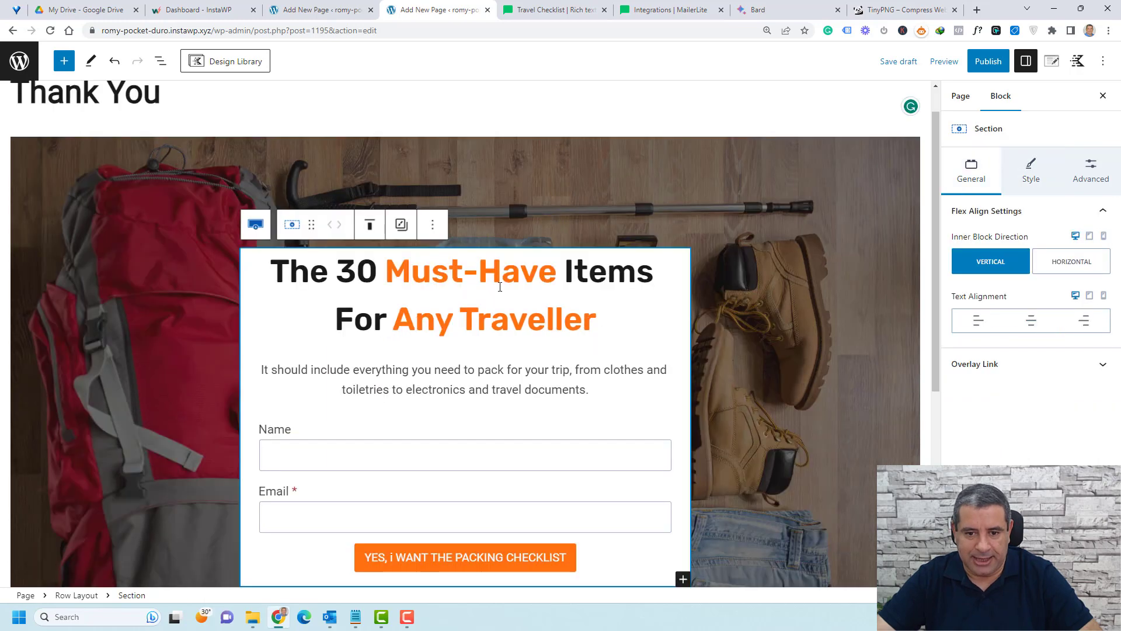
- Change the H1 to 'Thank You. Your Checklist Is On The Way!' and the paragraph to XL 'Watch this video'
triple_click(498, 275)
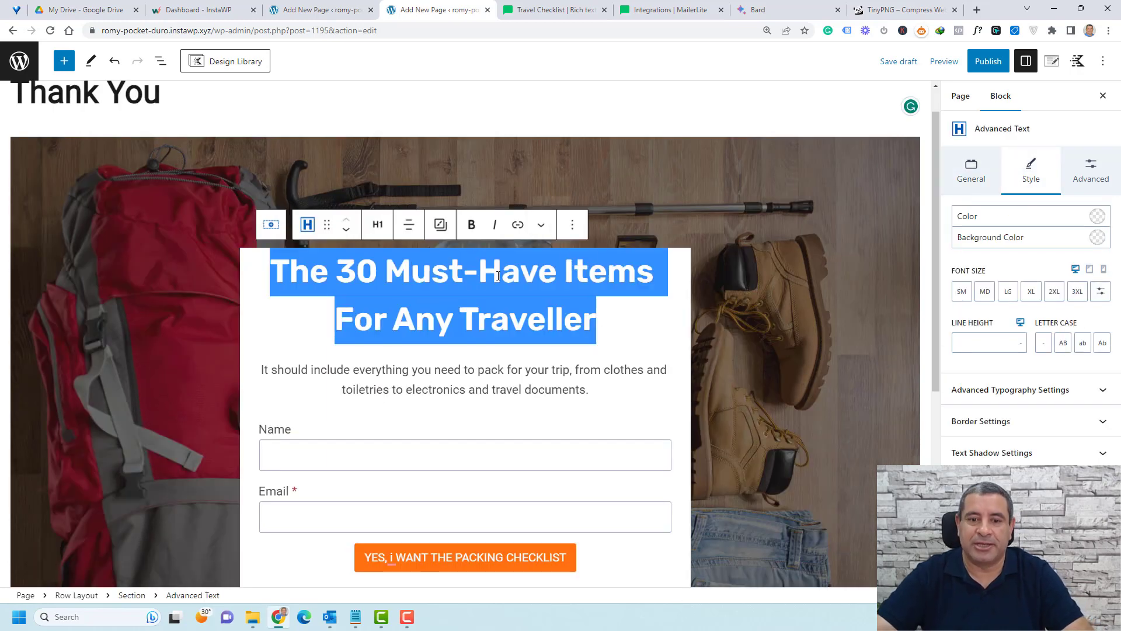
text(Thank You. Your Checklist Is On The Way!)
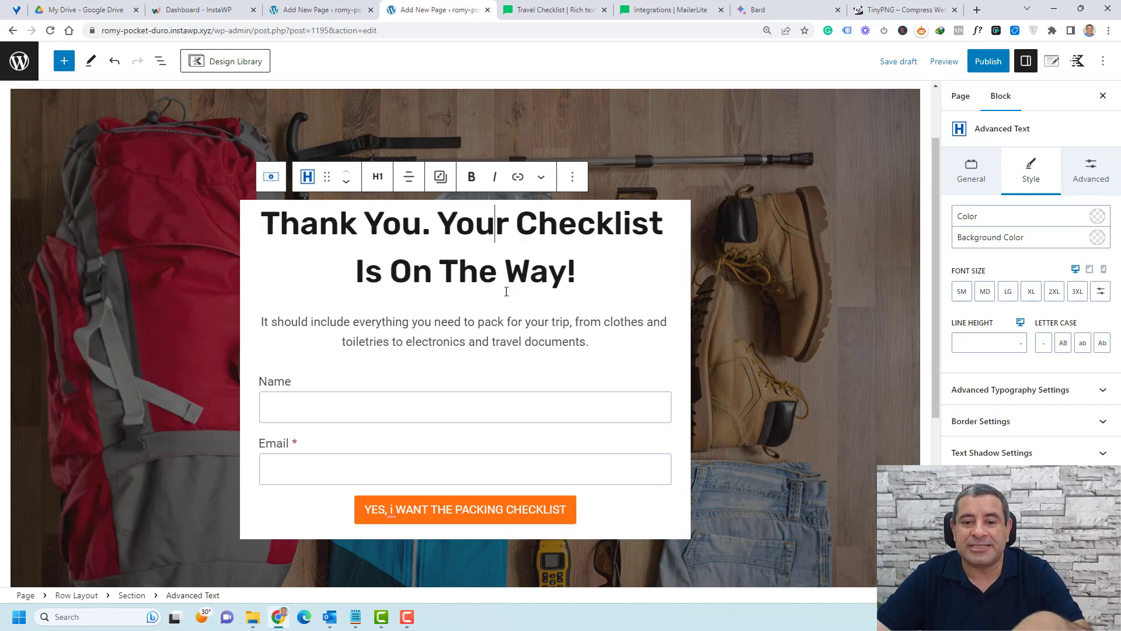
triple_click(513, 330)
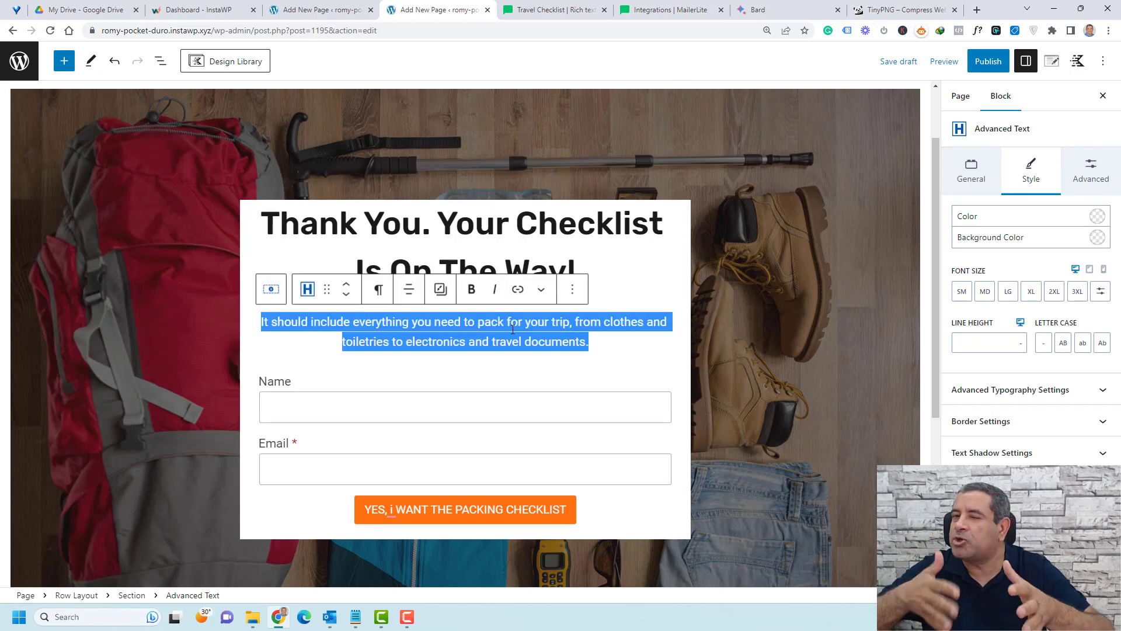
key(ctrl+v)
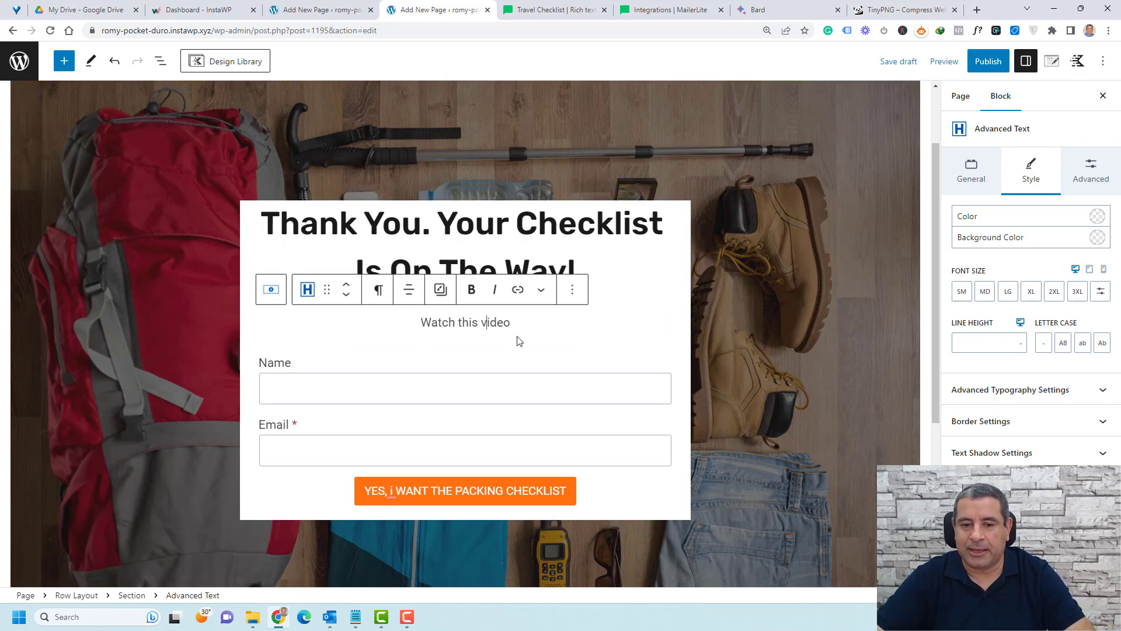
click(1031, 292)
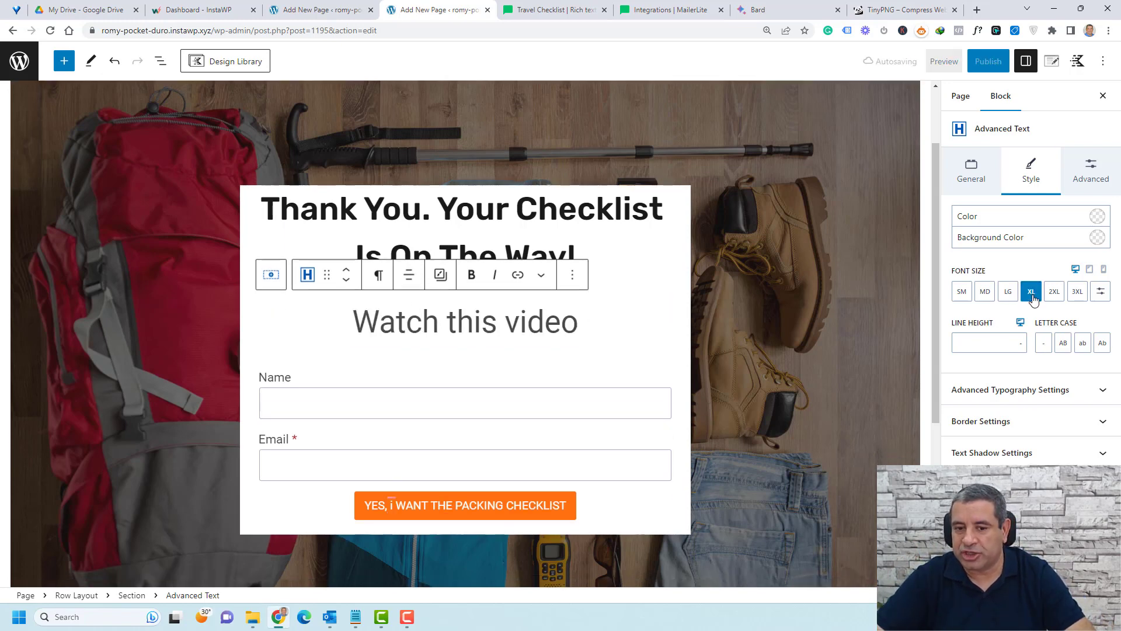
- Remove the signup form block from the card
click(565, 388)
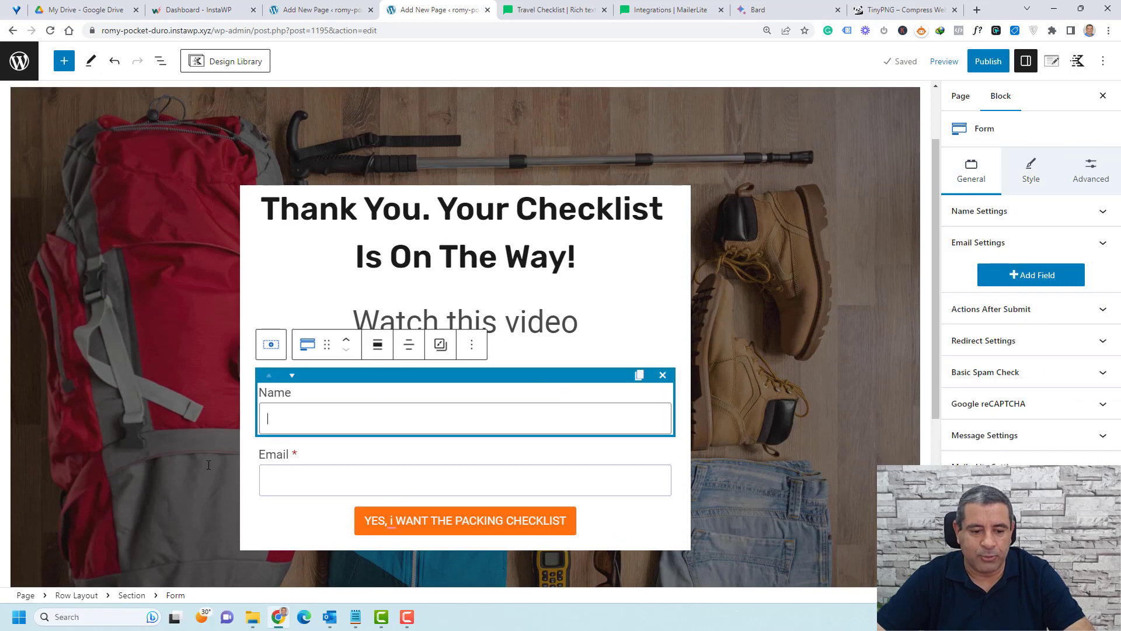
click(480, 349)
scroll(523, 292, down, 3)
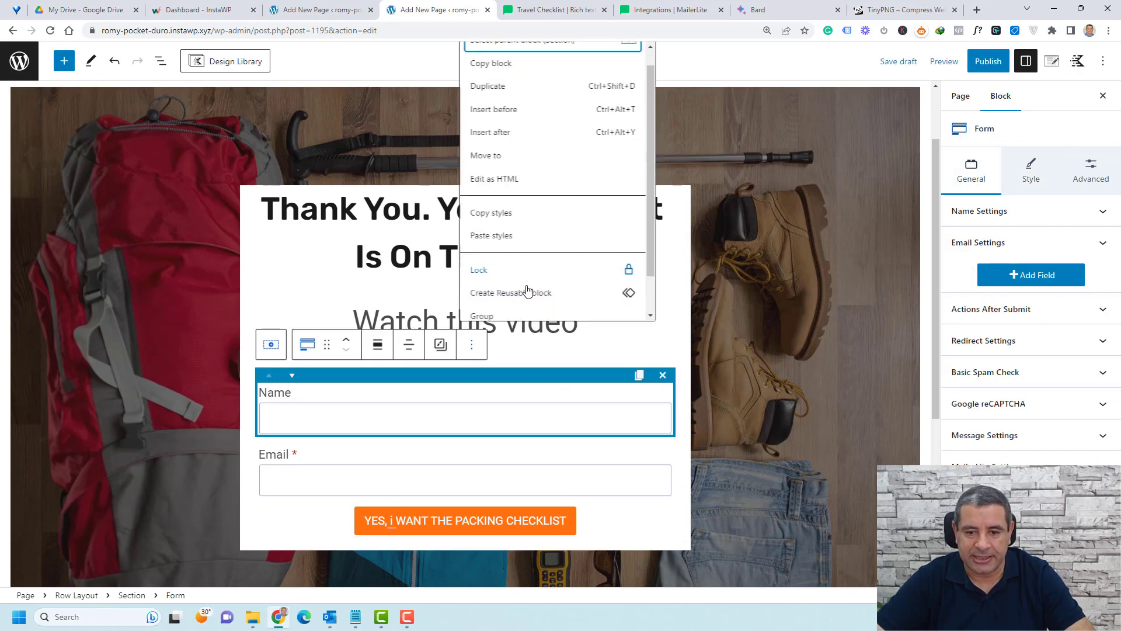
click(523, 304)
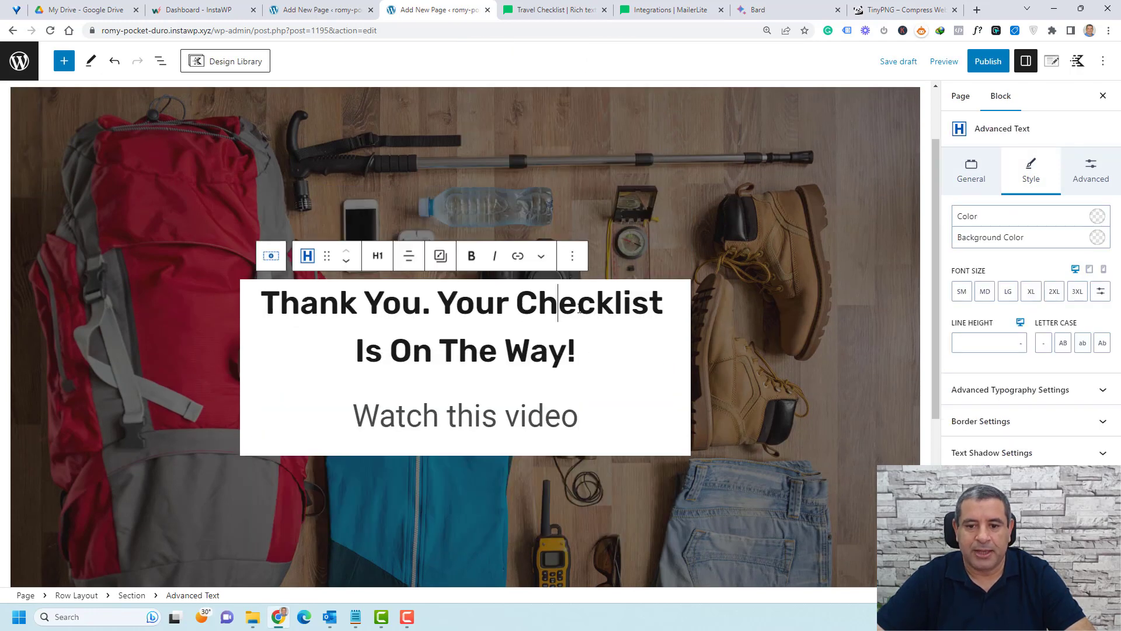
- Insert a YouTube block after 'Watch this video' and embed the pasted travel-backpacks video URL
click(677, 304)
click(591, 400)
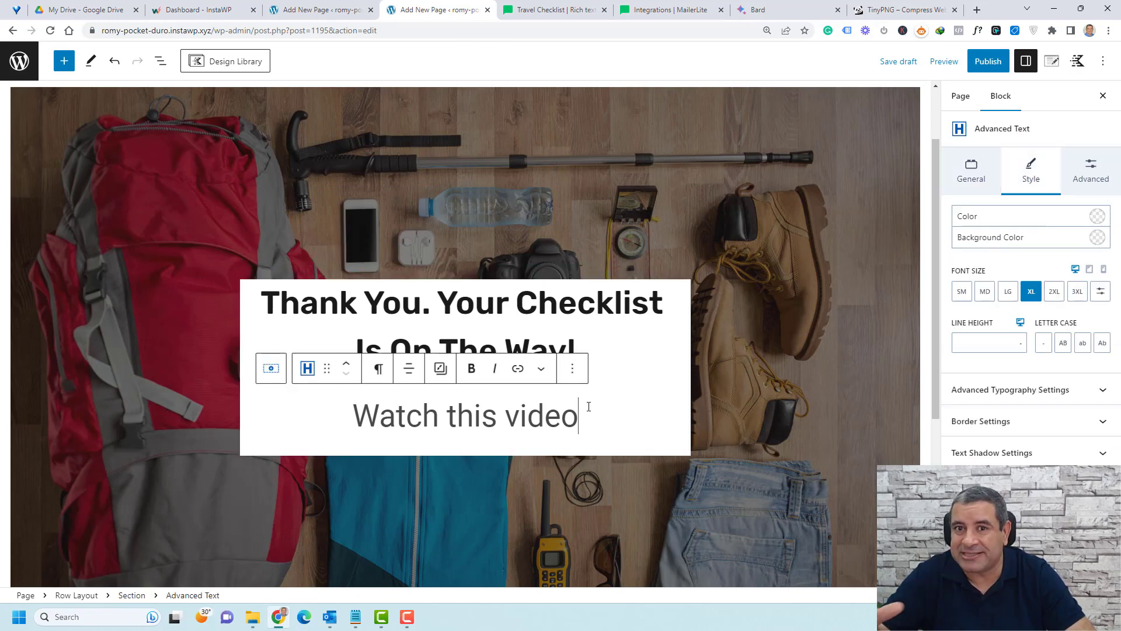
click(571, 374)
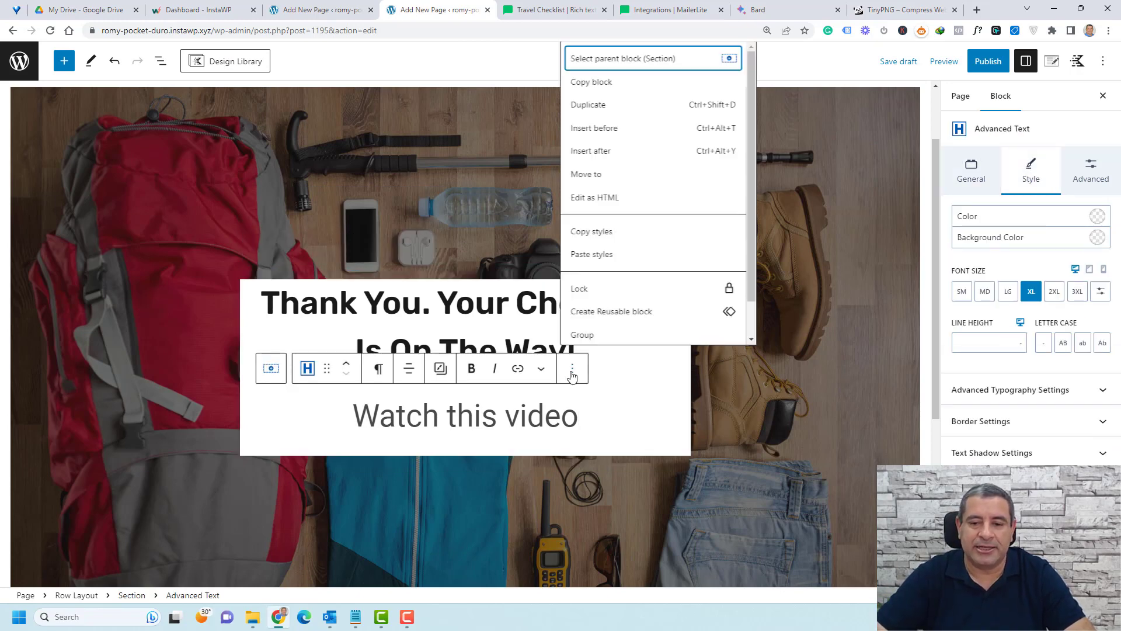
click(607, 153)
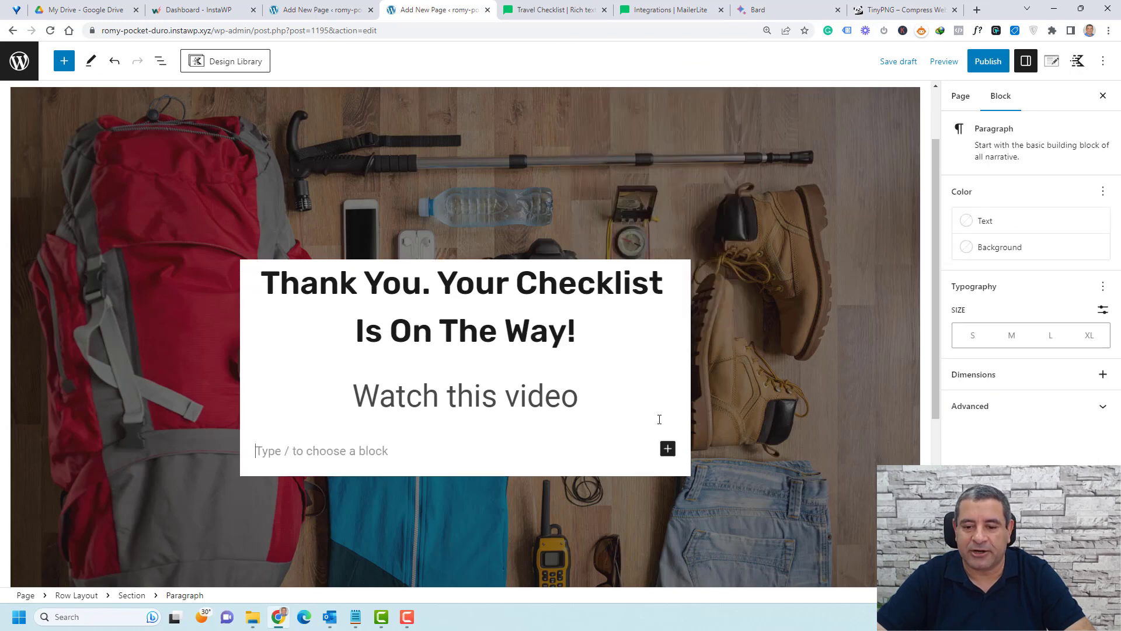
click(668, 449)
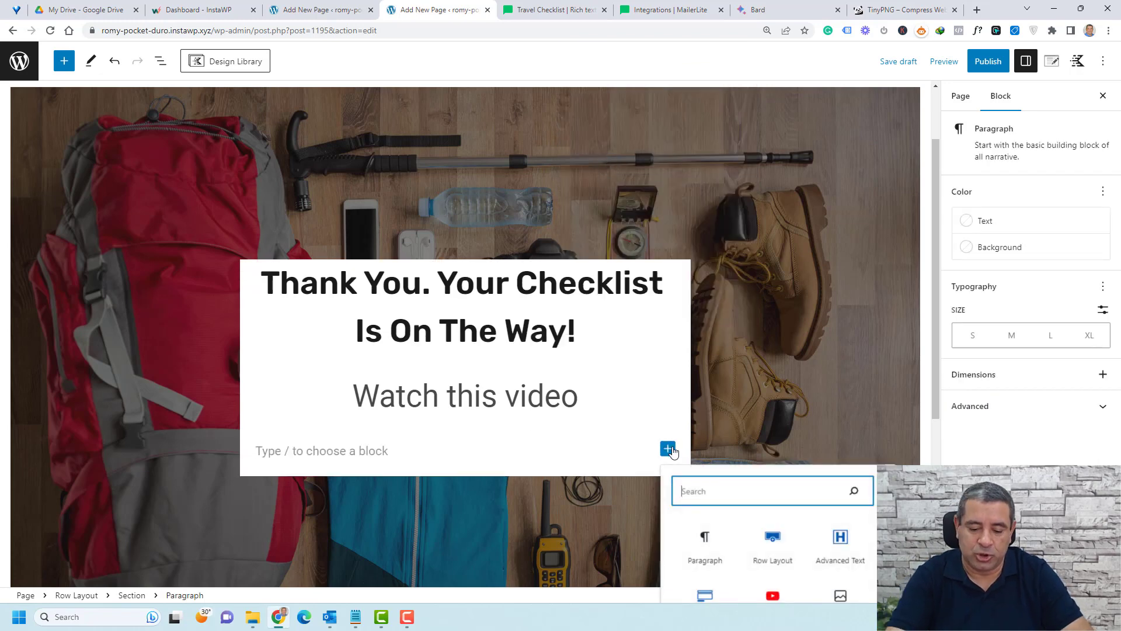
text(you)
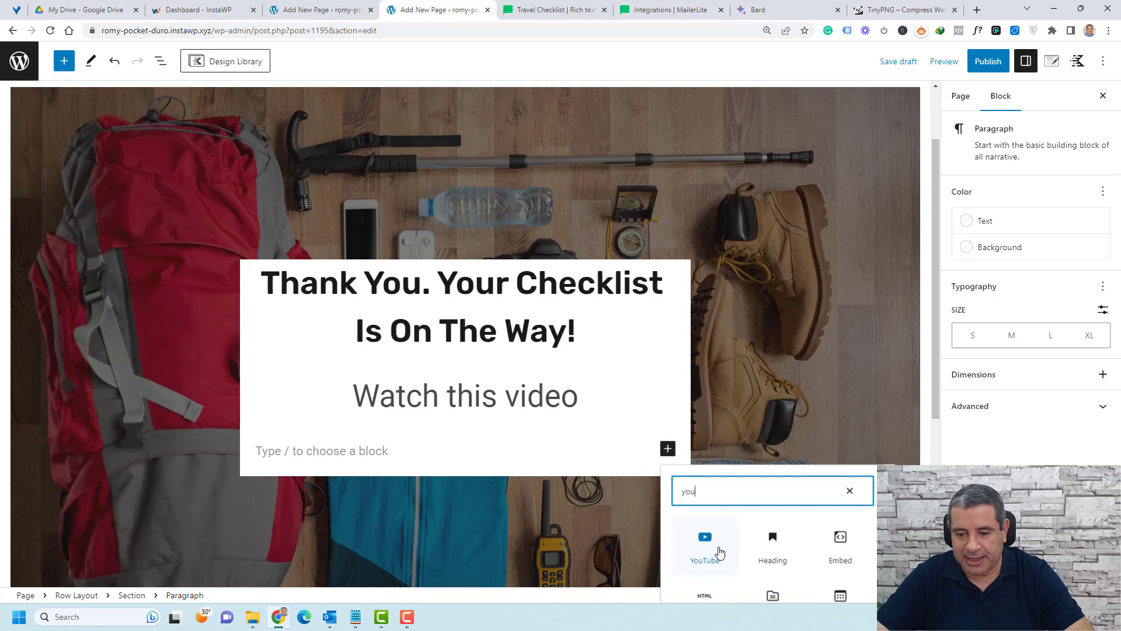
click(705, 546)
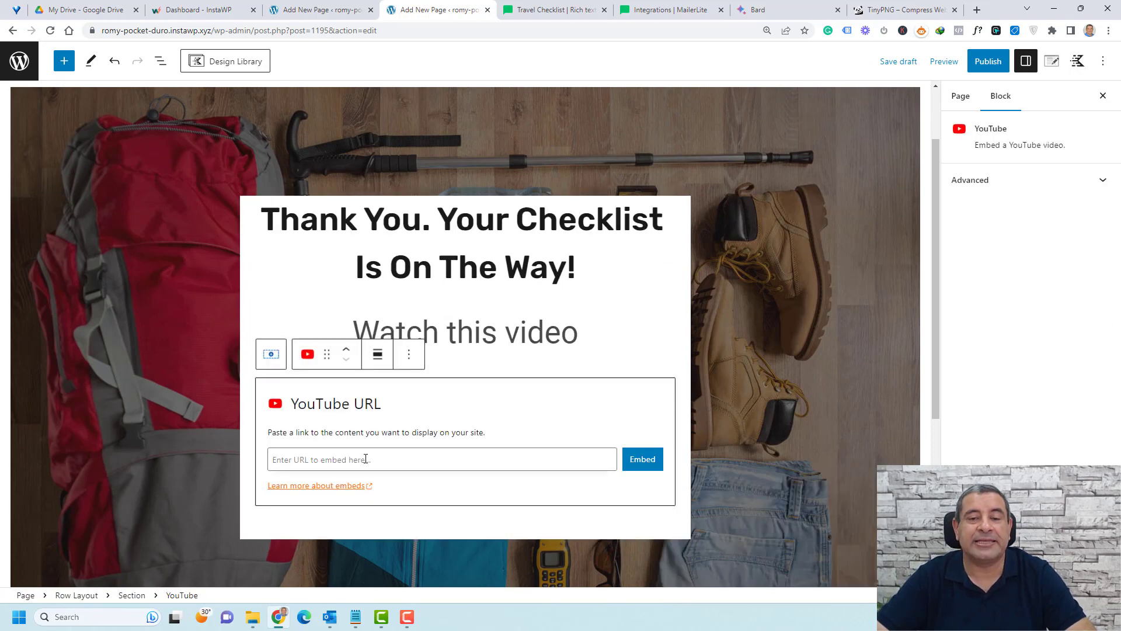
key(ctrl+v)
key(Return)
scroll(504, 316, down, 4)
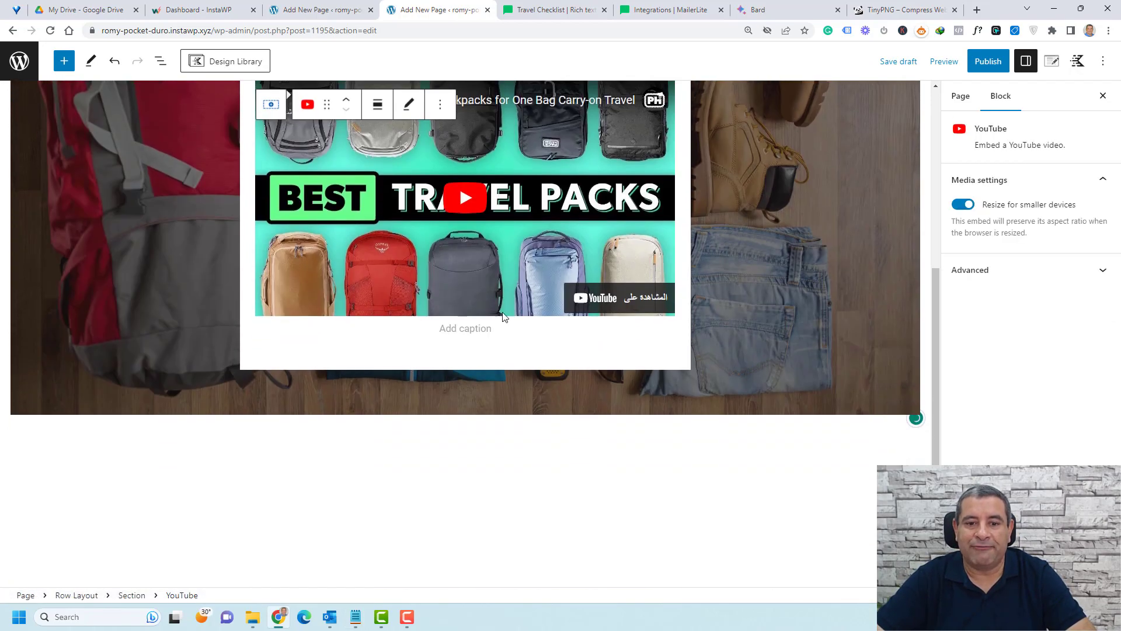
scroll(548, 343, up, 4)
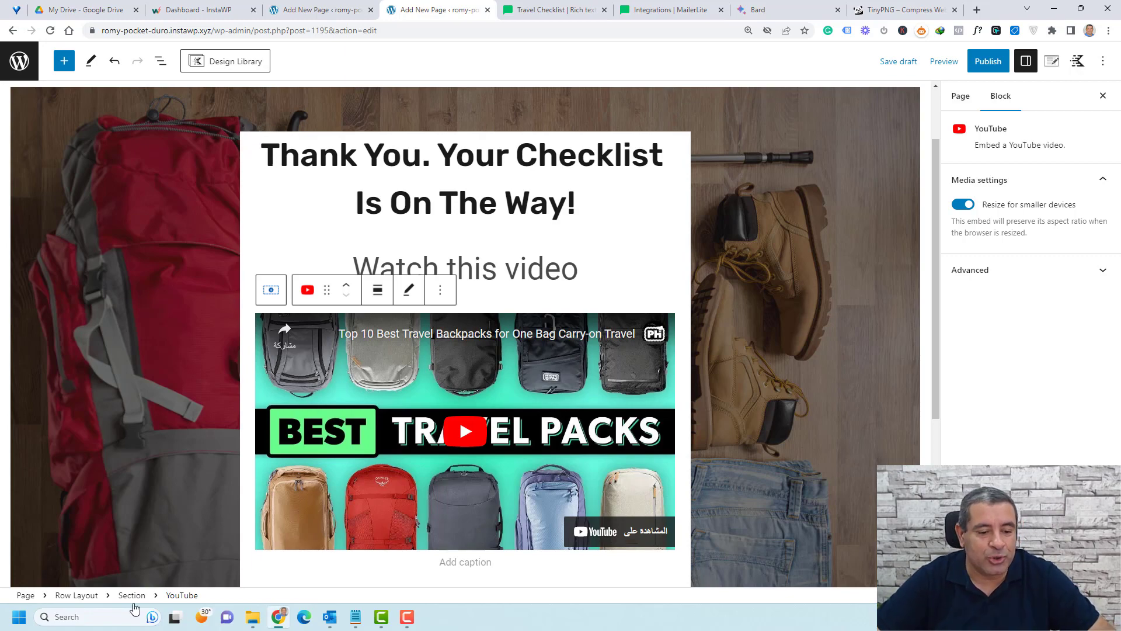
- Widen the Row Layout's content max width to about 1139 px and set section top padding to LG
click(79, 595)
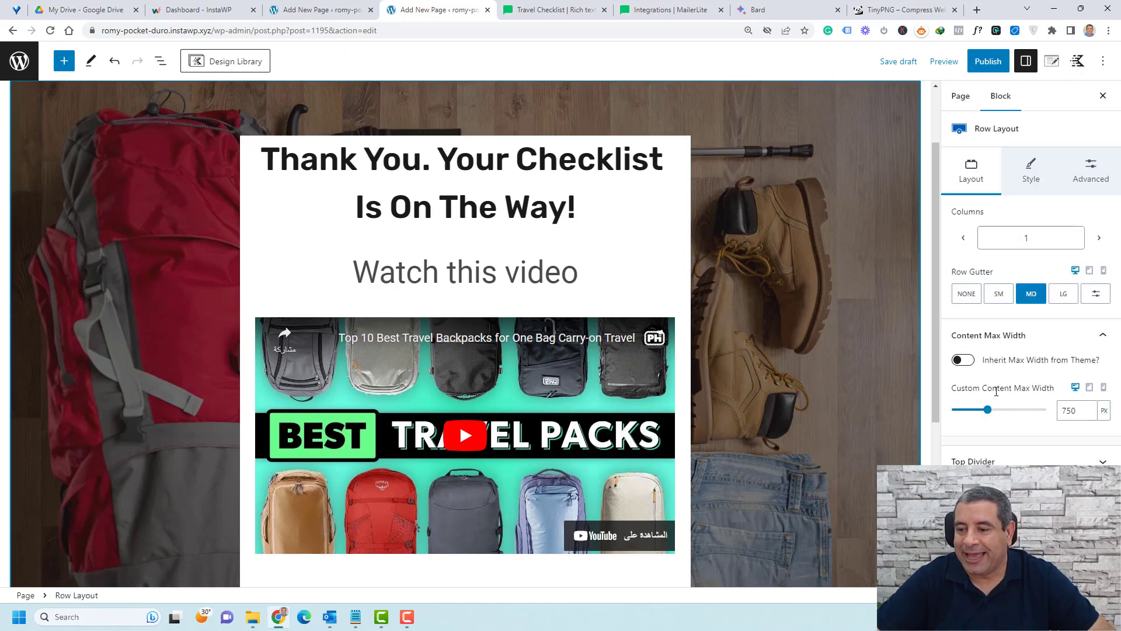
drag(987, 411, 1006, 414)
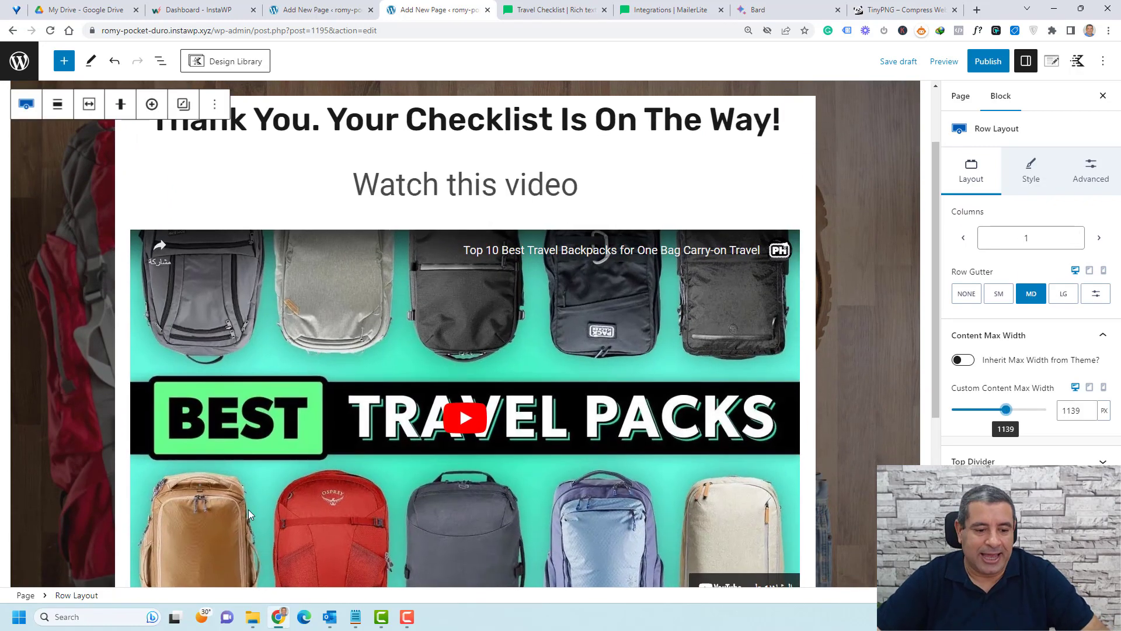
click(376, 122)
click(132, 596)
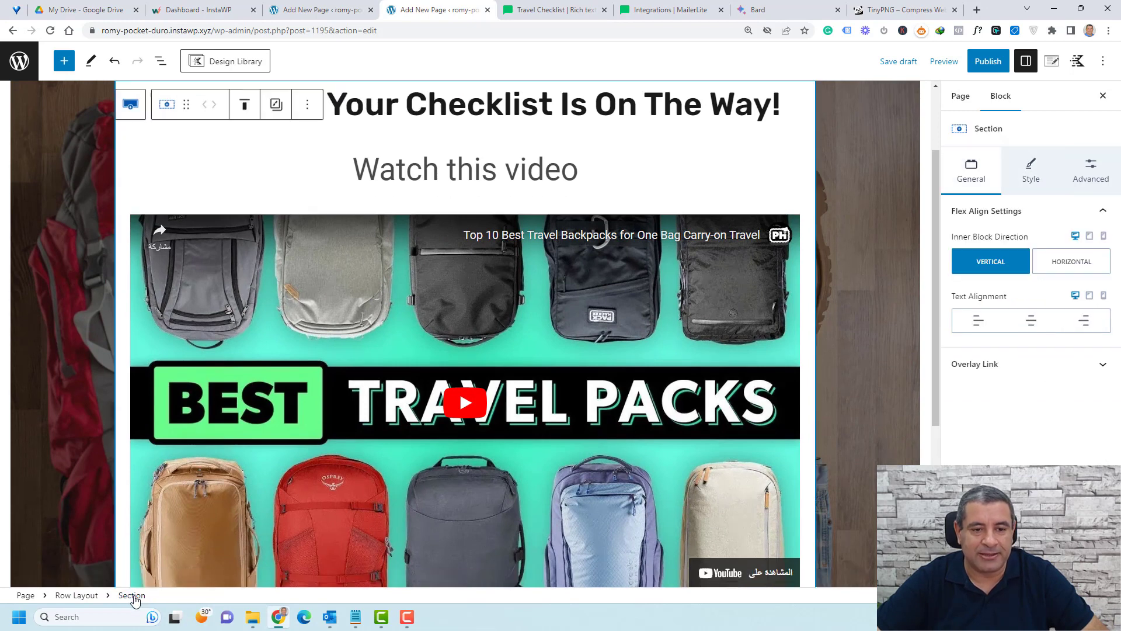
click(1091, 174)
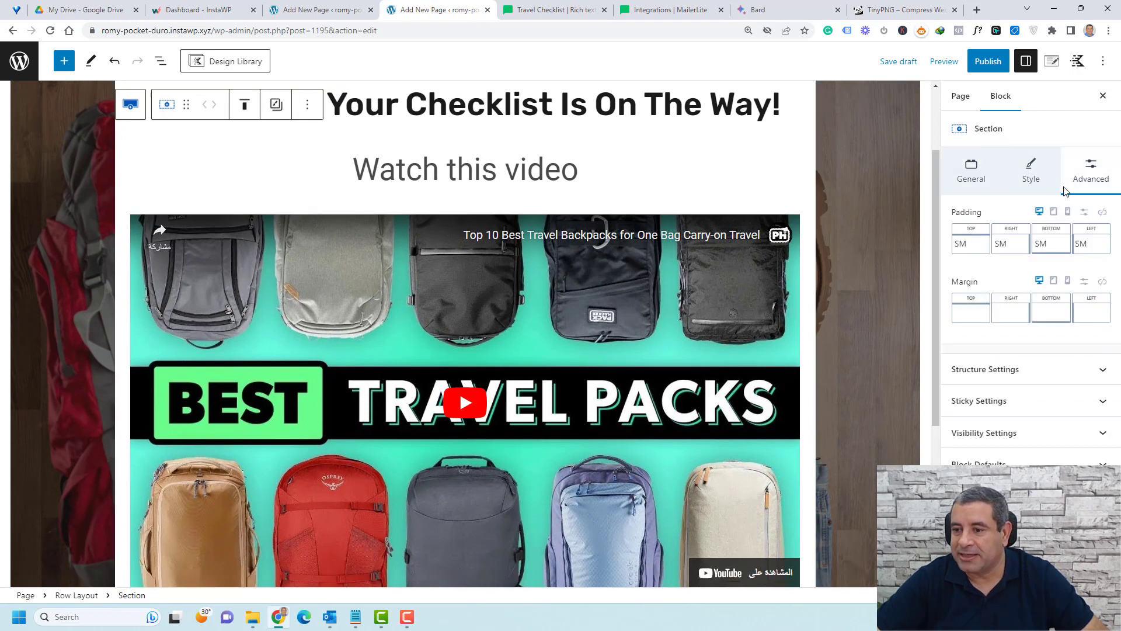
click(962, 245)
drag(858, 296, 884, 299)
- Publish the Thank You page and view it live in a new tab
scroll(597, 188, up, 3)
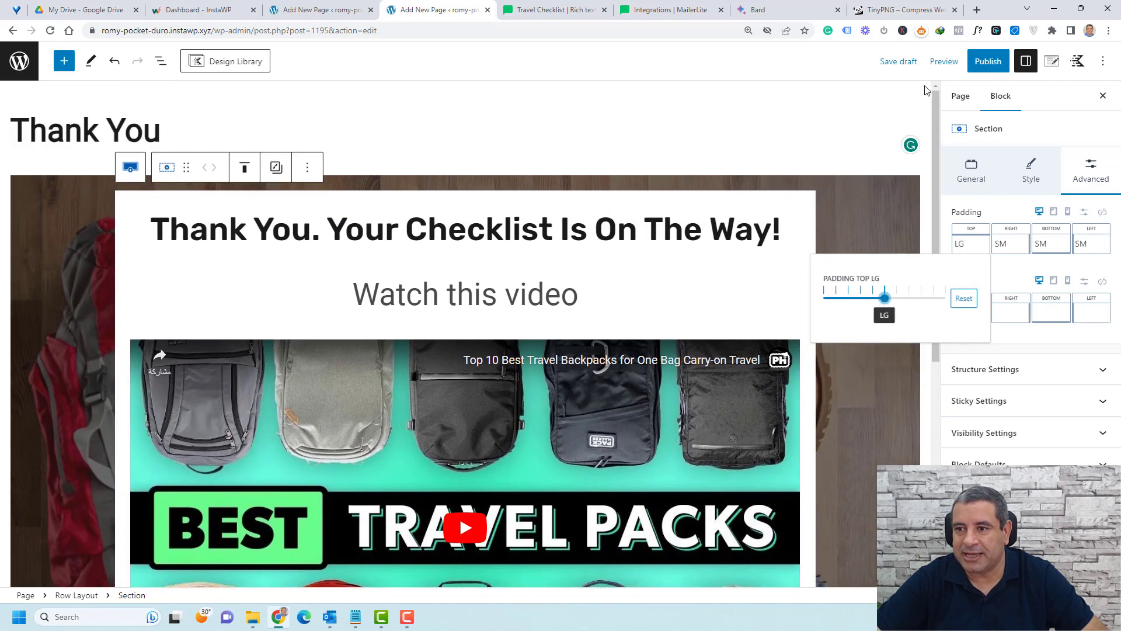
click(988, 61)
right_click(134, 569)
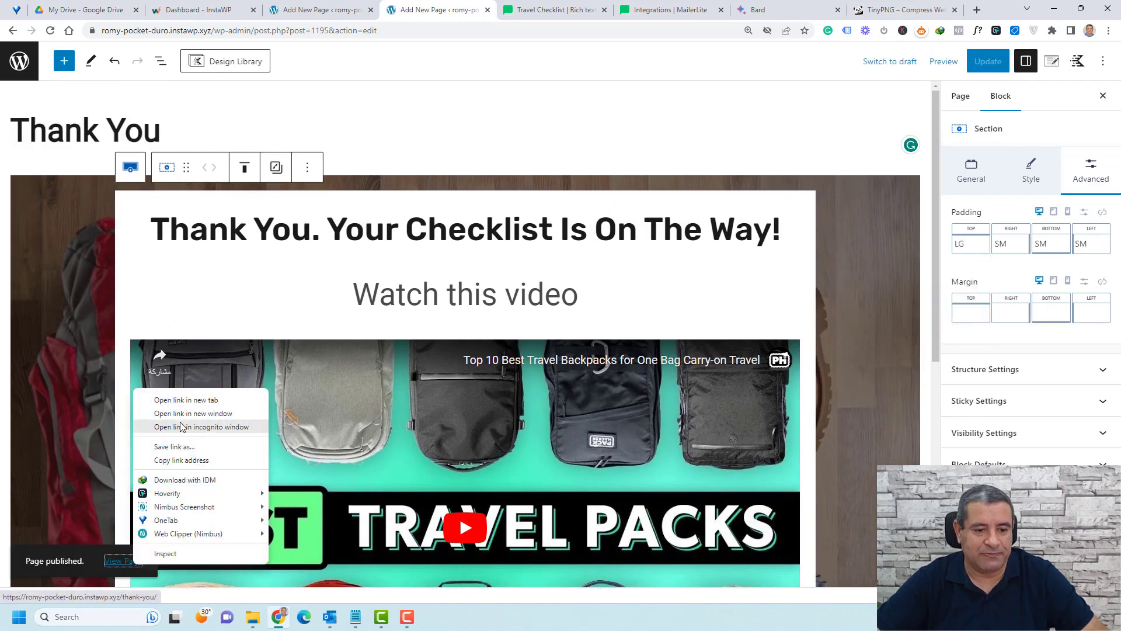
click(169, 396)
key(ctrl+Tab)
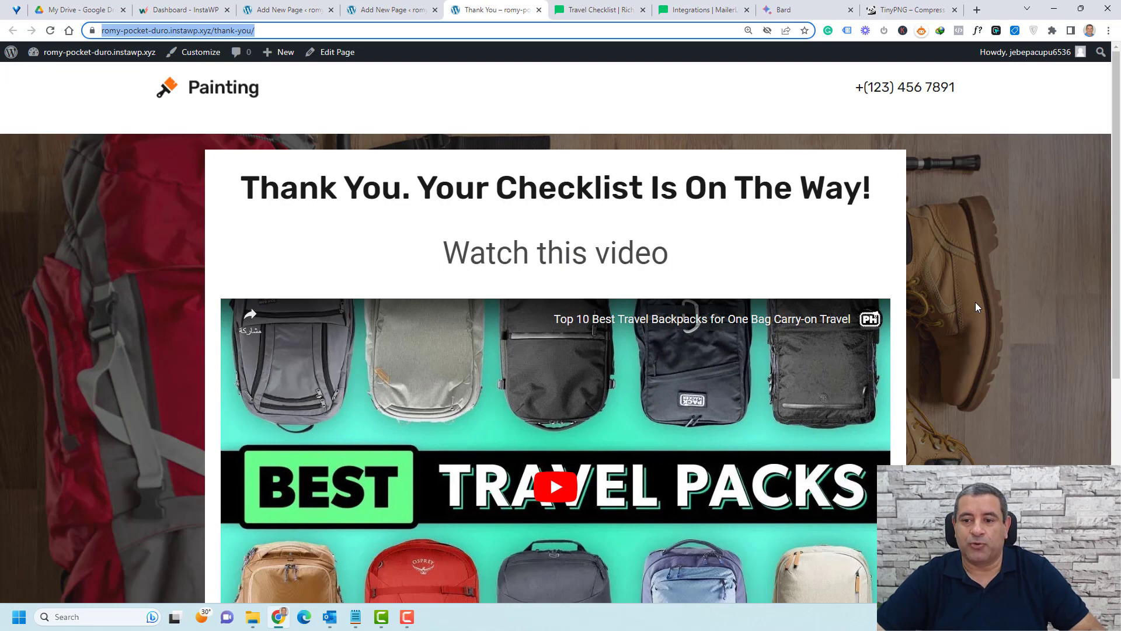
- Scroll through the live Thank You page, then return to its editor tab
scroll(963, 341, down, 5)
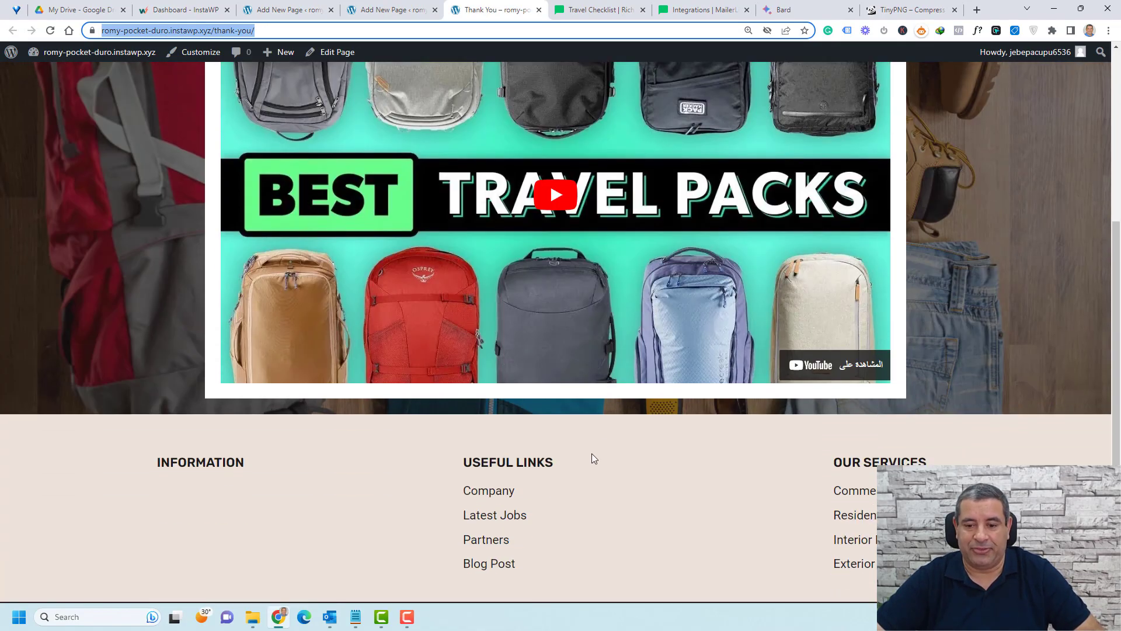
scroll(949, 342, up, 5)
scroll(951, 348, down, 2)
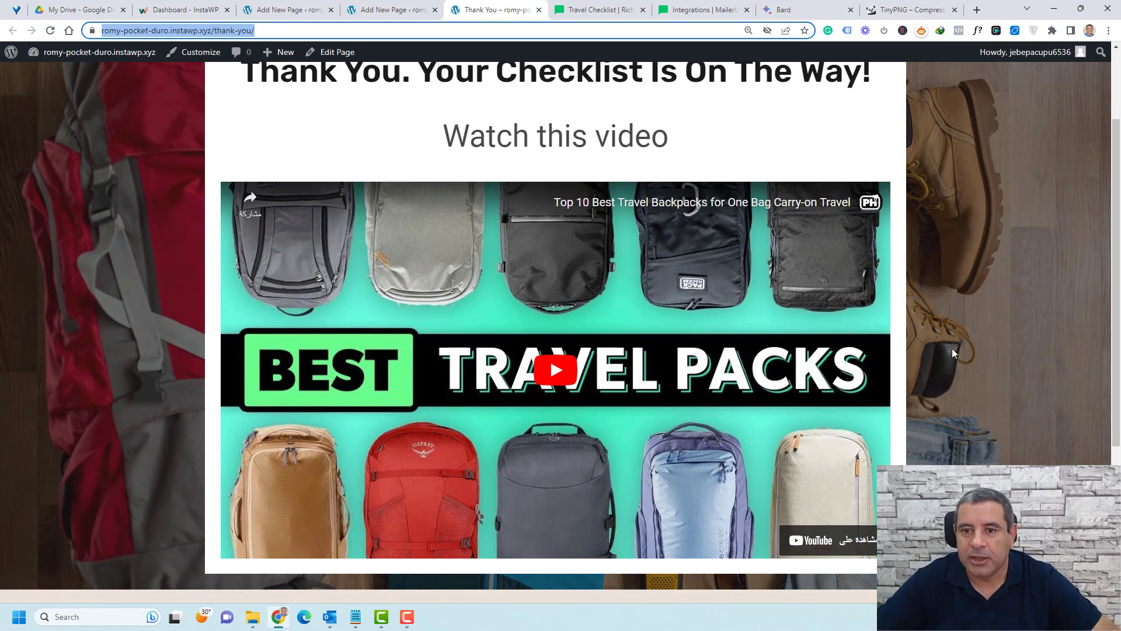
click(418, 6)
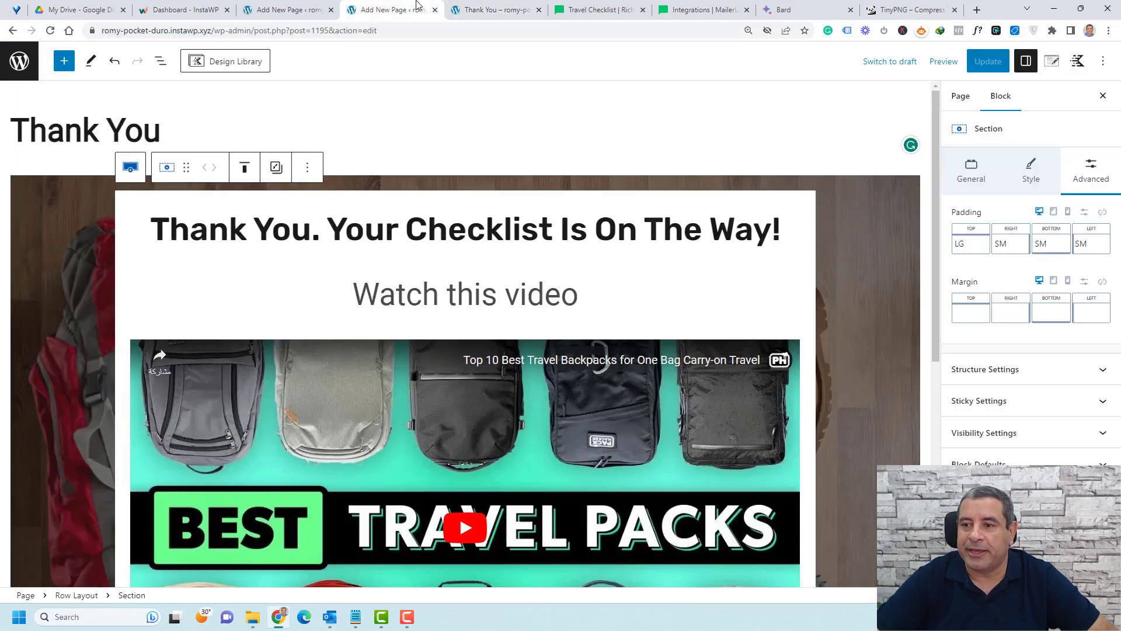
- Set the Kadence Page Title setting to DISABLE and update the page
click(1052, 60)
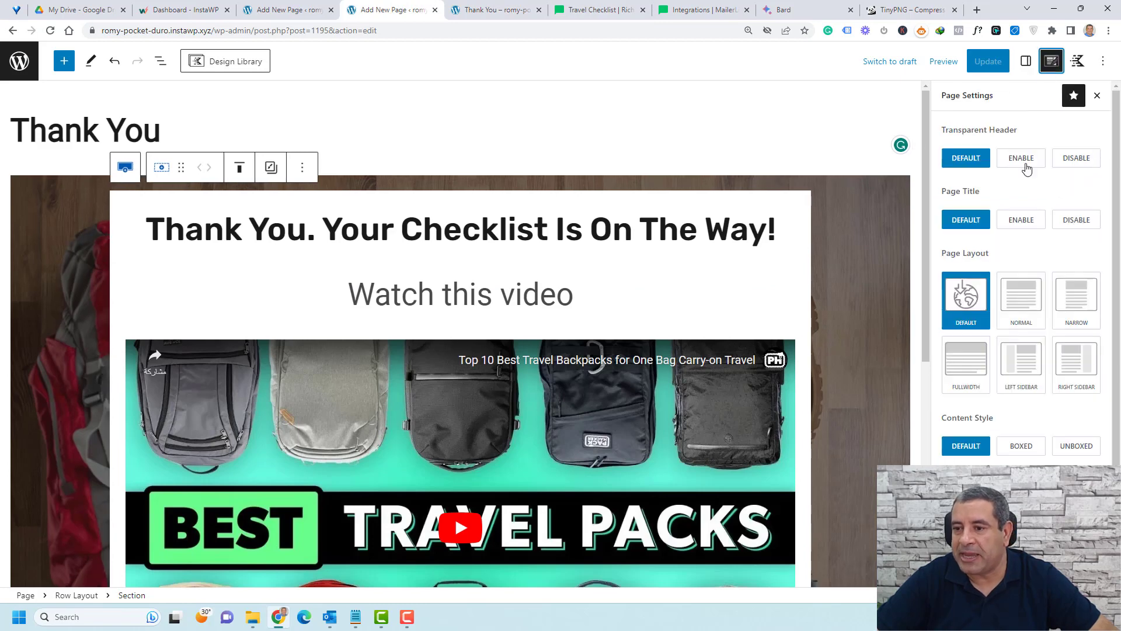
click(1076, 221)
scroll(1061, 263, down, 2)
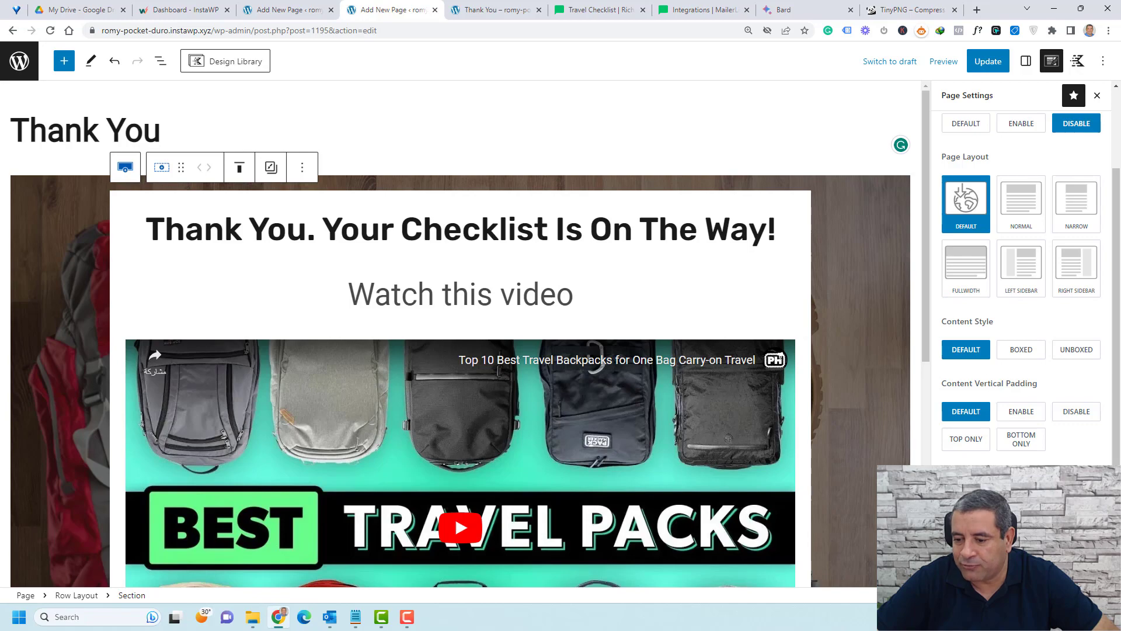
click(999, 67)
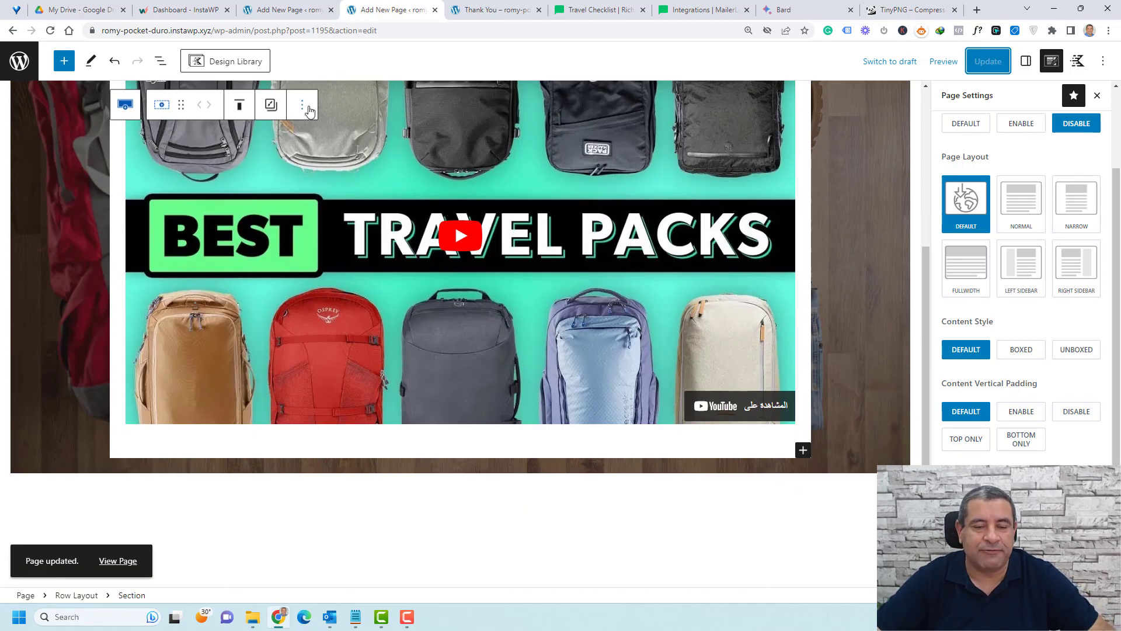
- Select the YouTube video block
click(302, 105)
click(249, 412)
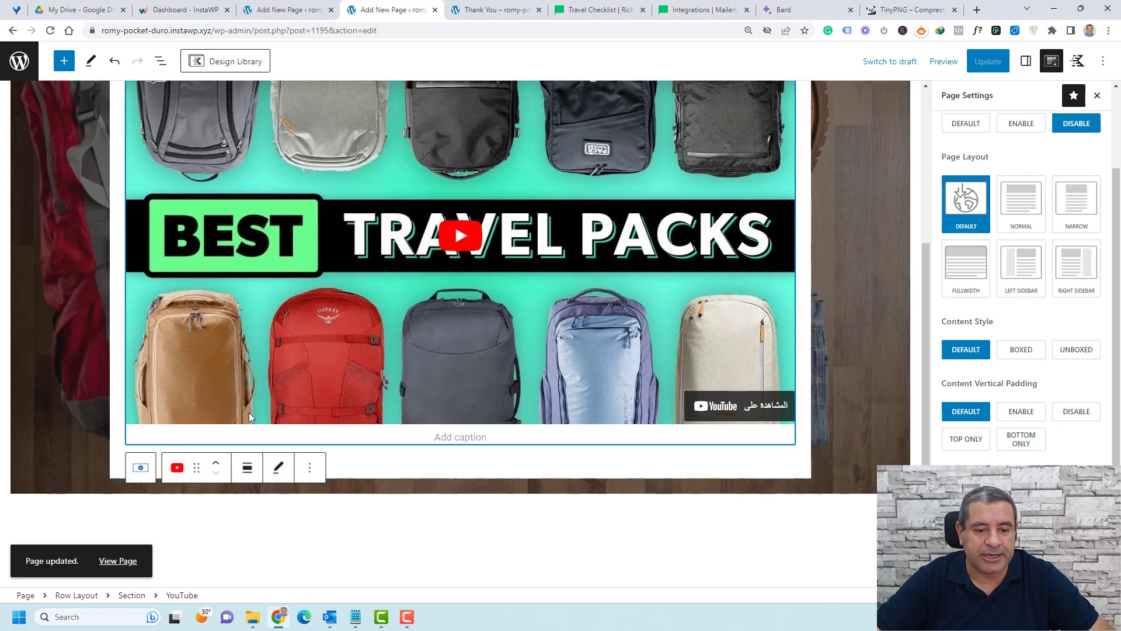
scroll(286, 244, up, 4)
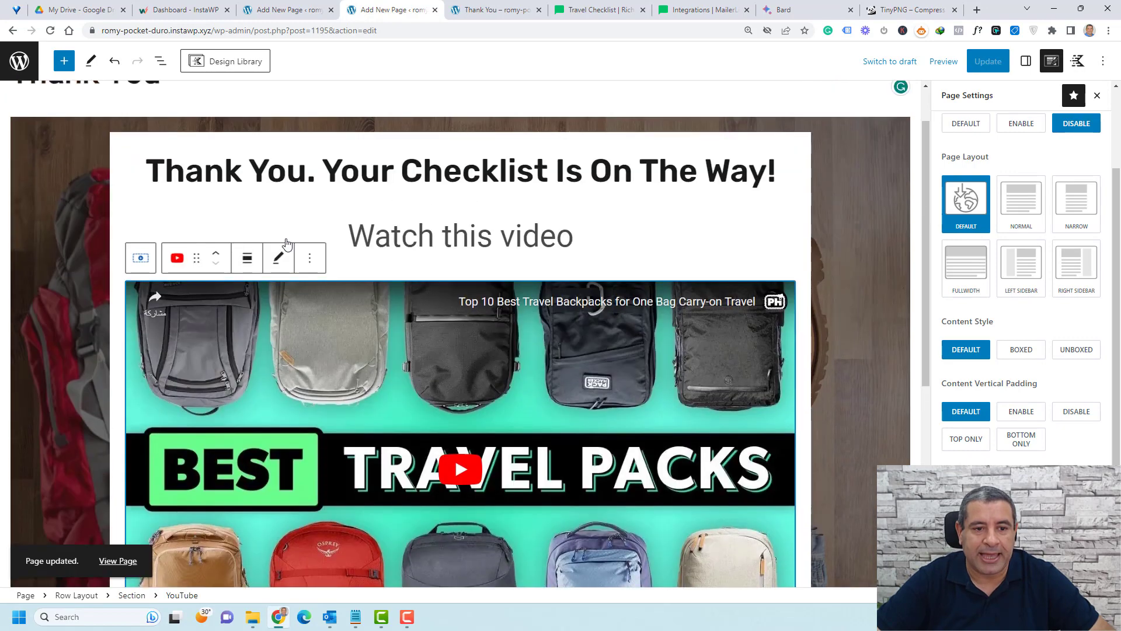
- Insert an Advanced Buttons block after the YouTube video
click(309, 258)
click(357, 391)
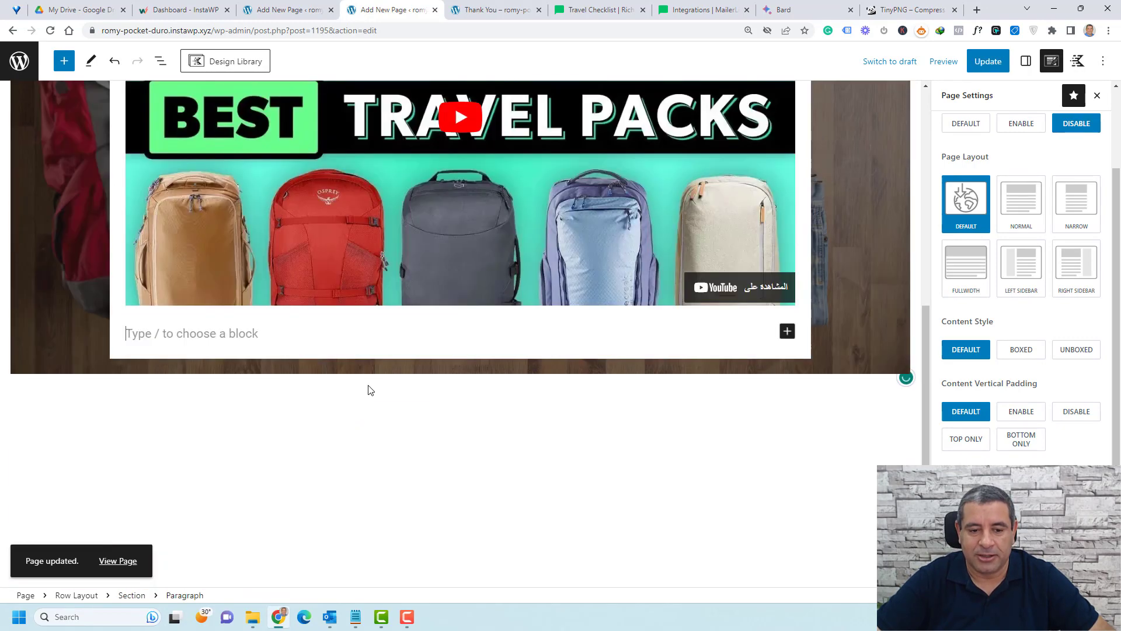
click(787, 320)
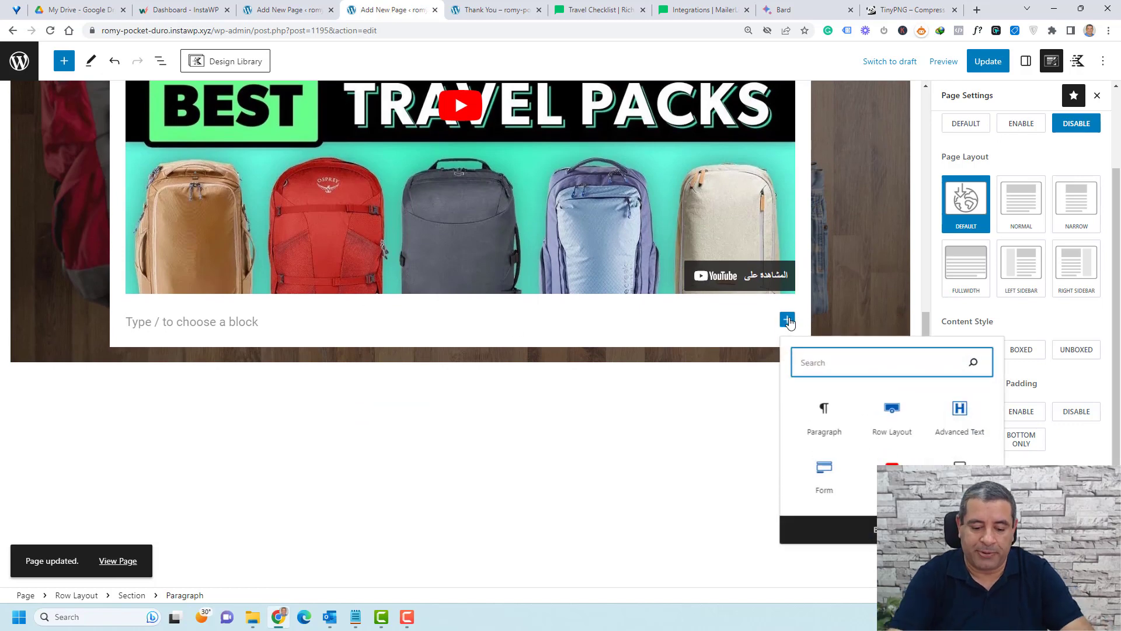
text(but)
click(892, 433)
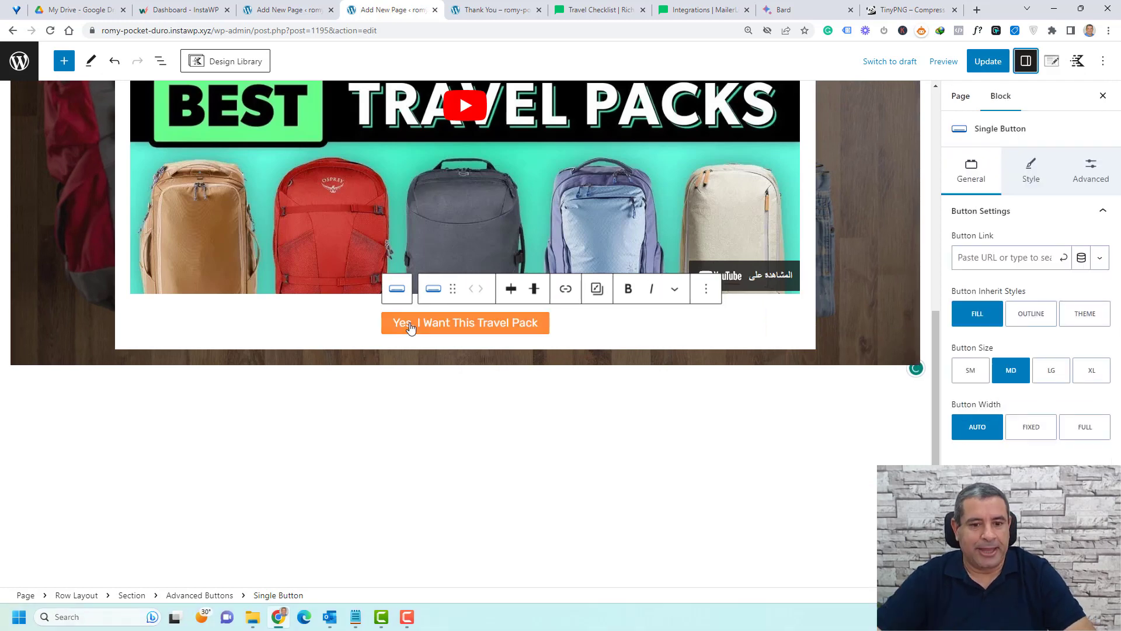
- Make the button size XL and full width, with XL uppercase label text
click(1092, 373)
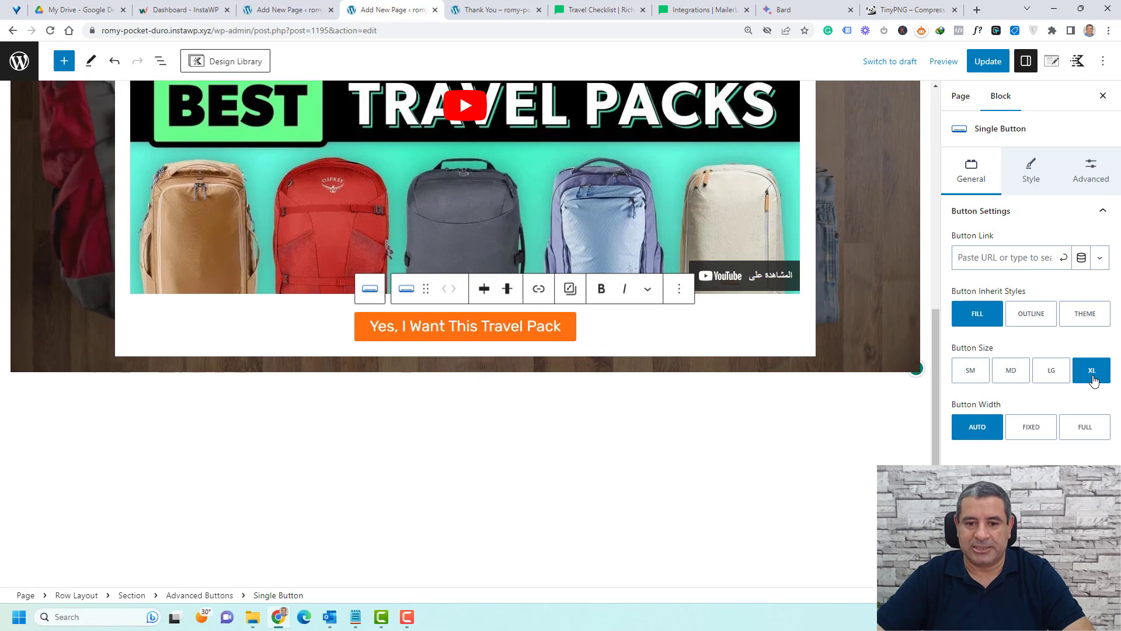
click(1088, 426)
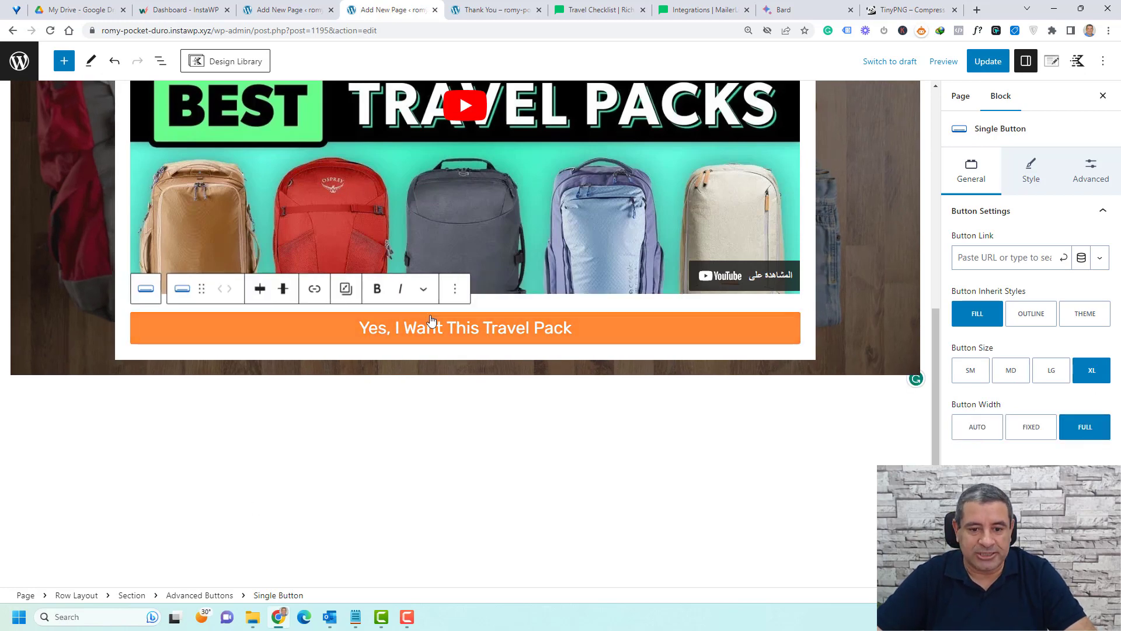
click(1030, 177)
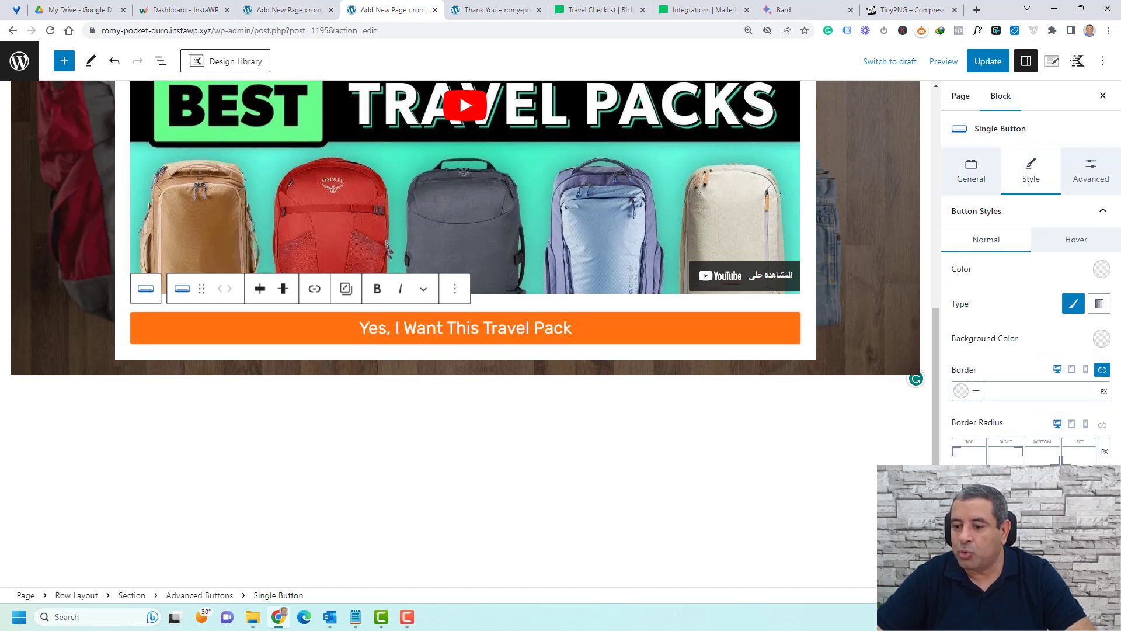
scroll(1022, 403, down, 5)
click(1021, 403)
scroll(1026, 407, down, 1)
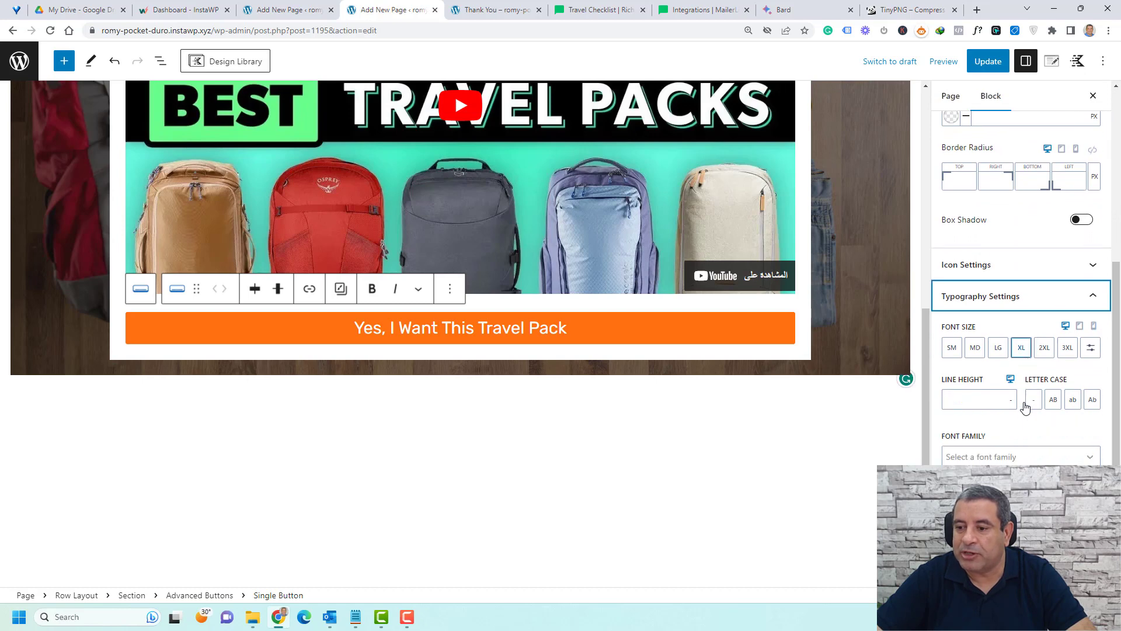
click(1021, 348)
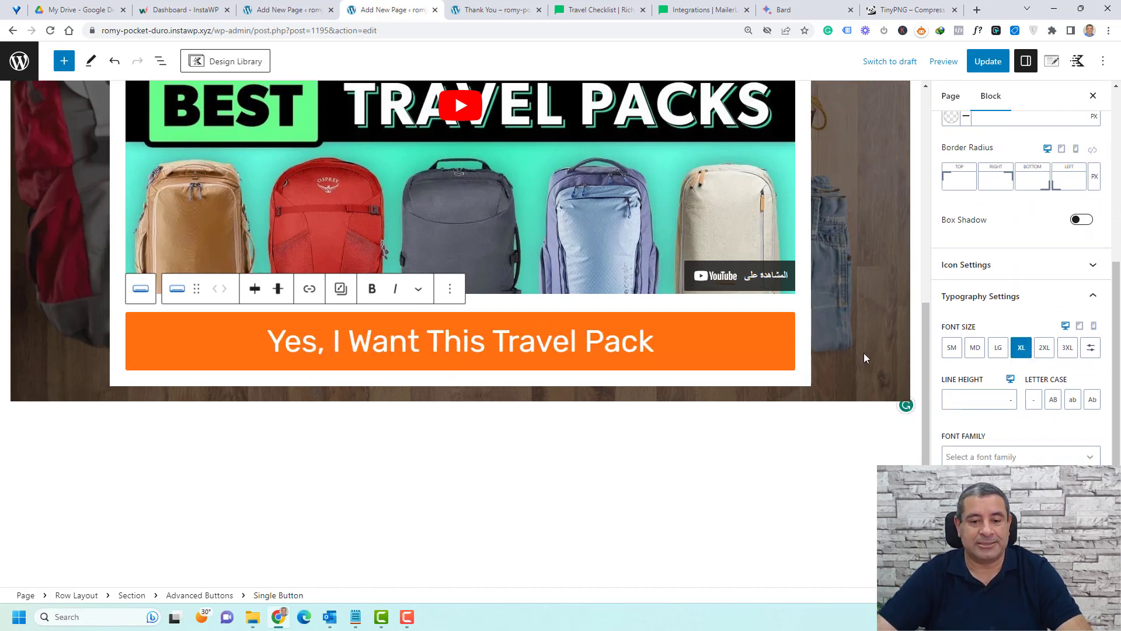
scroll(864, 353, up, 2)
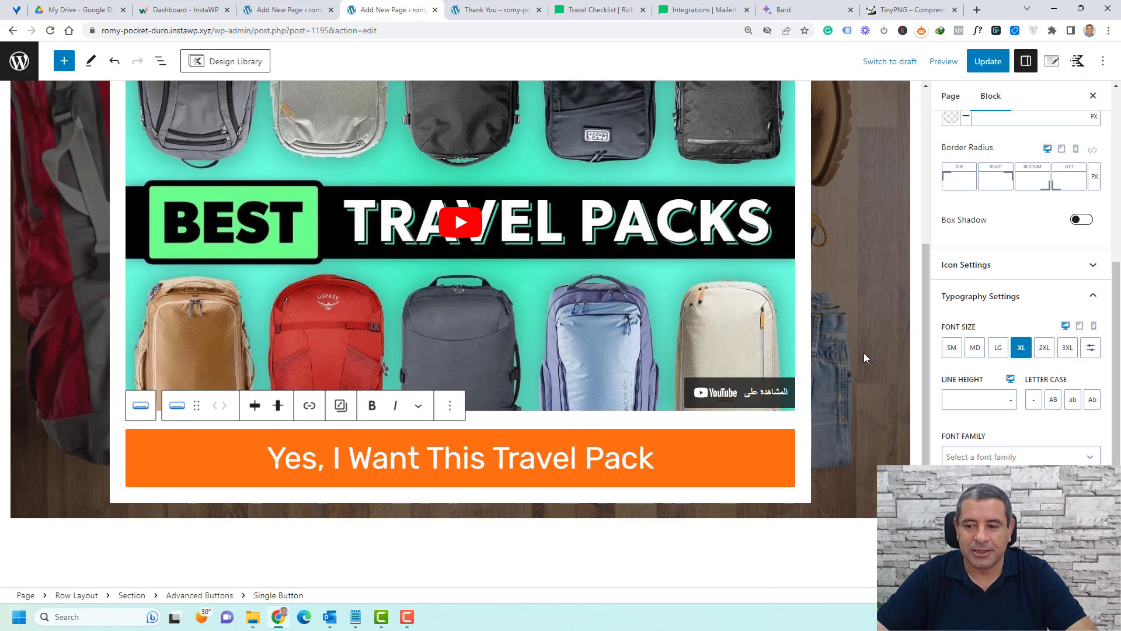
click(1056, 402)
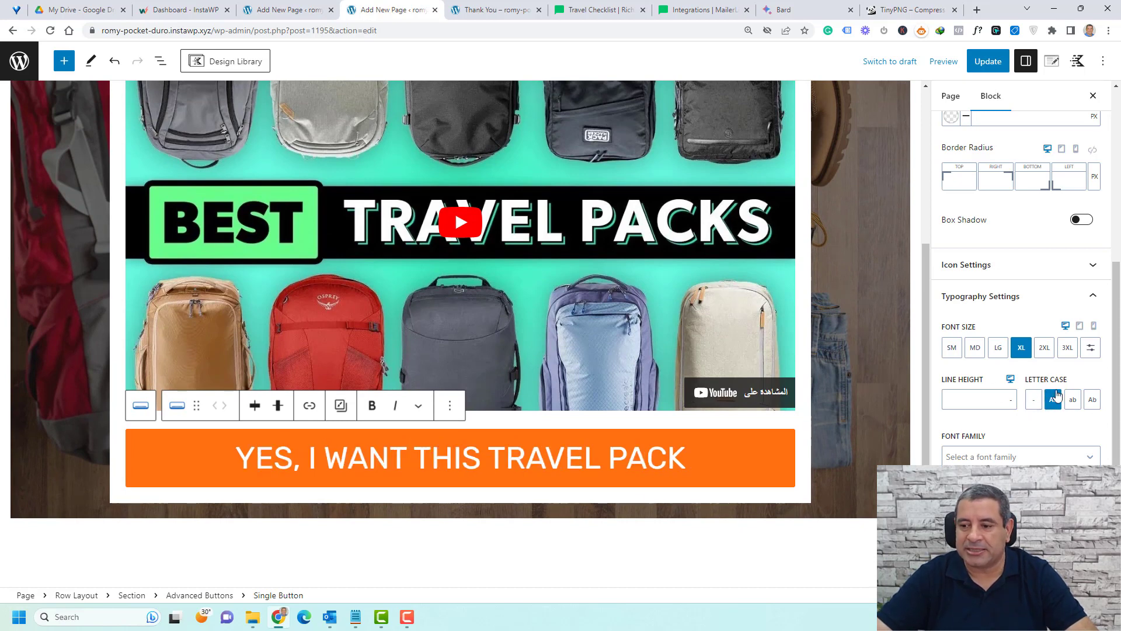
click(1071, 401)
click(1055, 400)
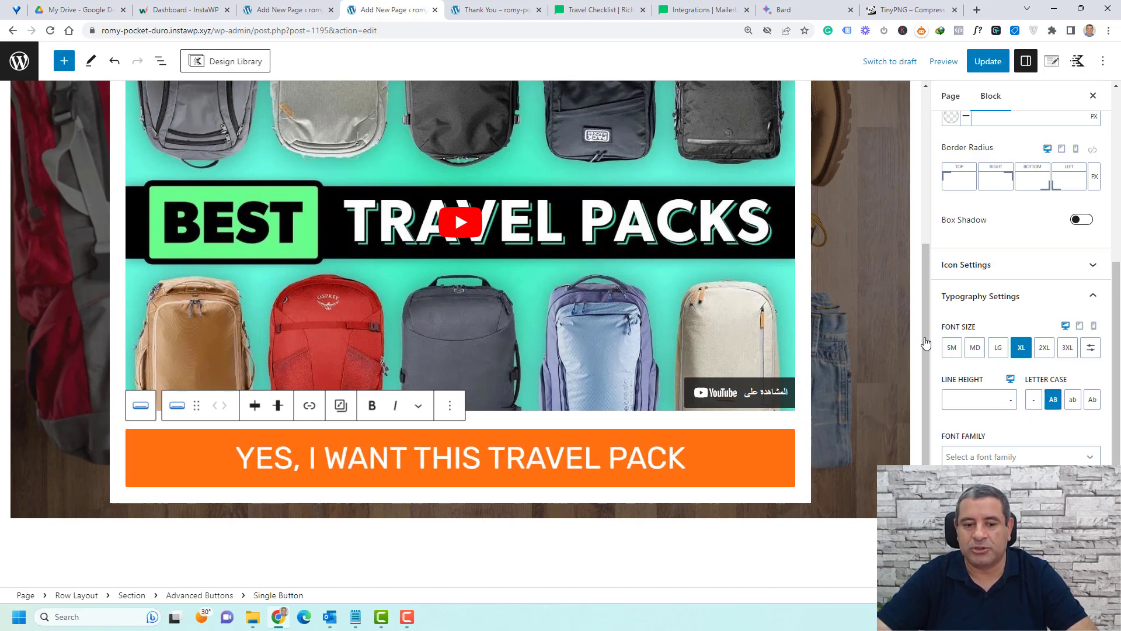
- Update the Thank You page and switch to its live tab
scroll(581, 412, up, 5)
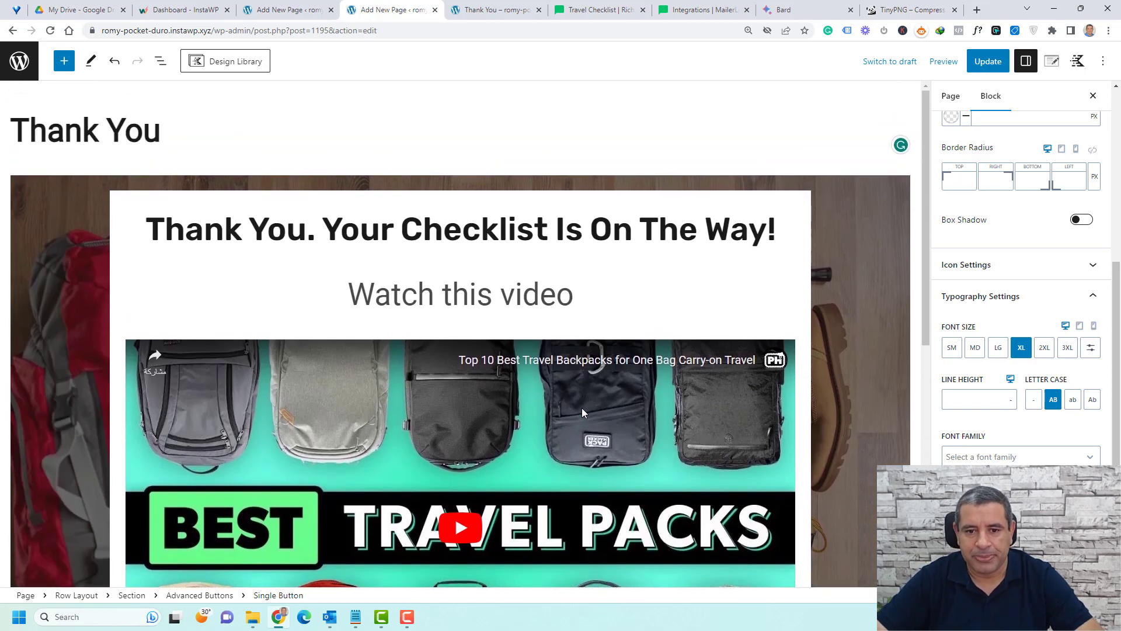
click(988, 61)
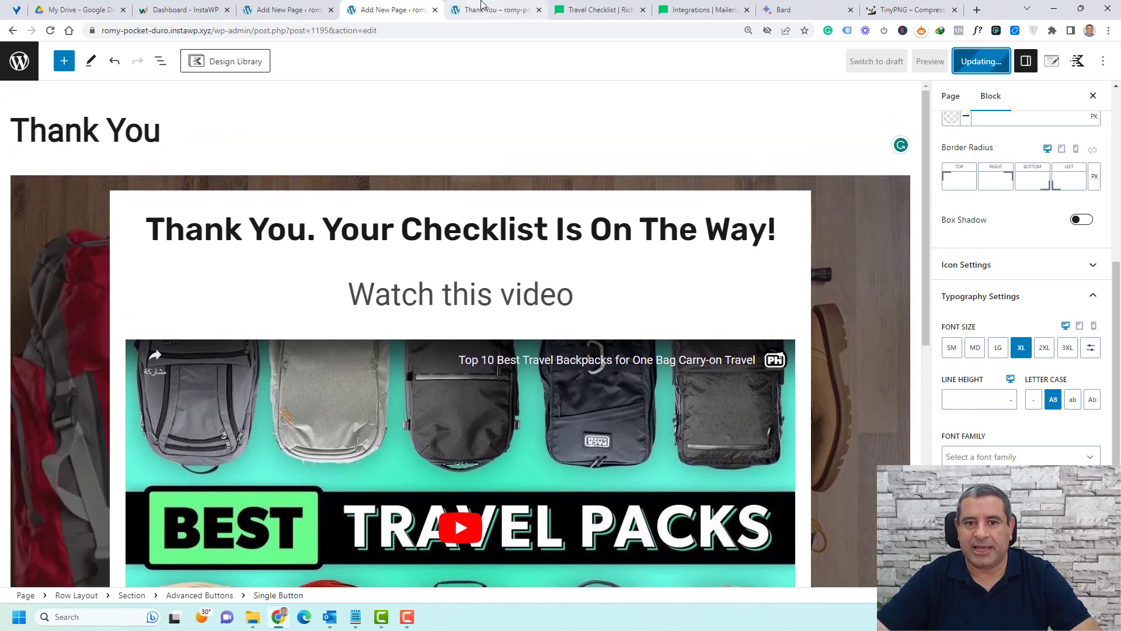
click(496, 9)
click(499, 30)
- Reload the live Thank You page to check the orange uppercase button, then return to the editor
click(51, 30)
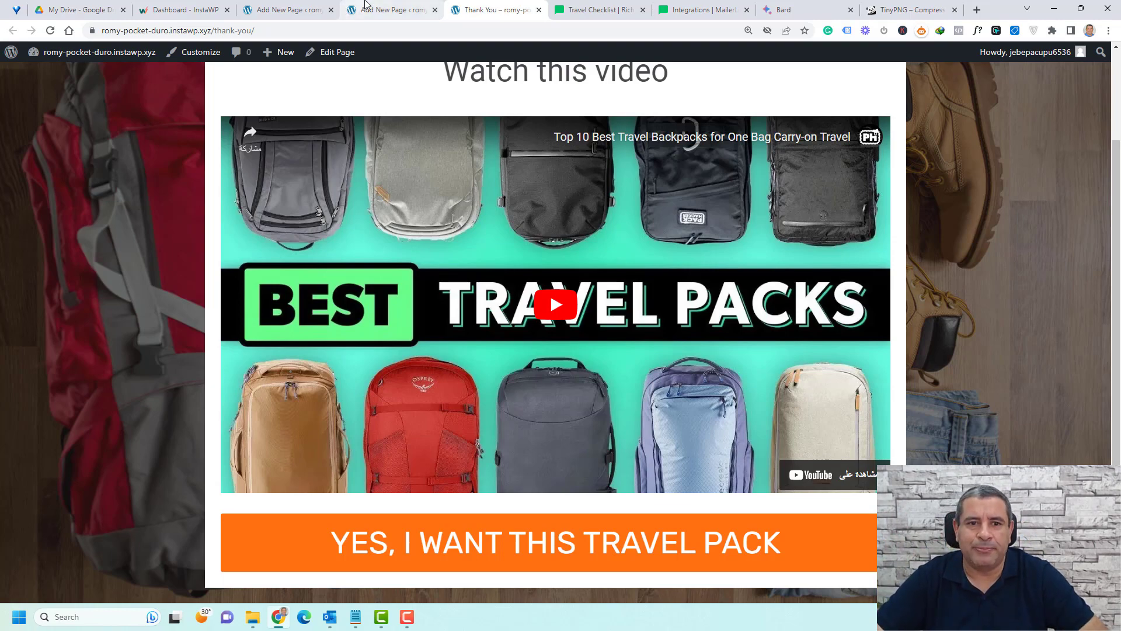
click(391, 10)
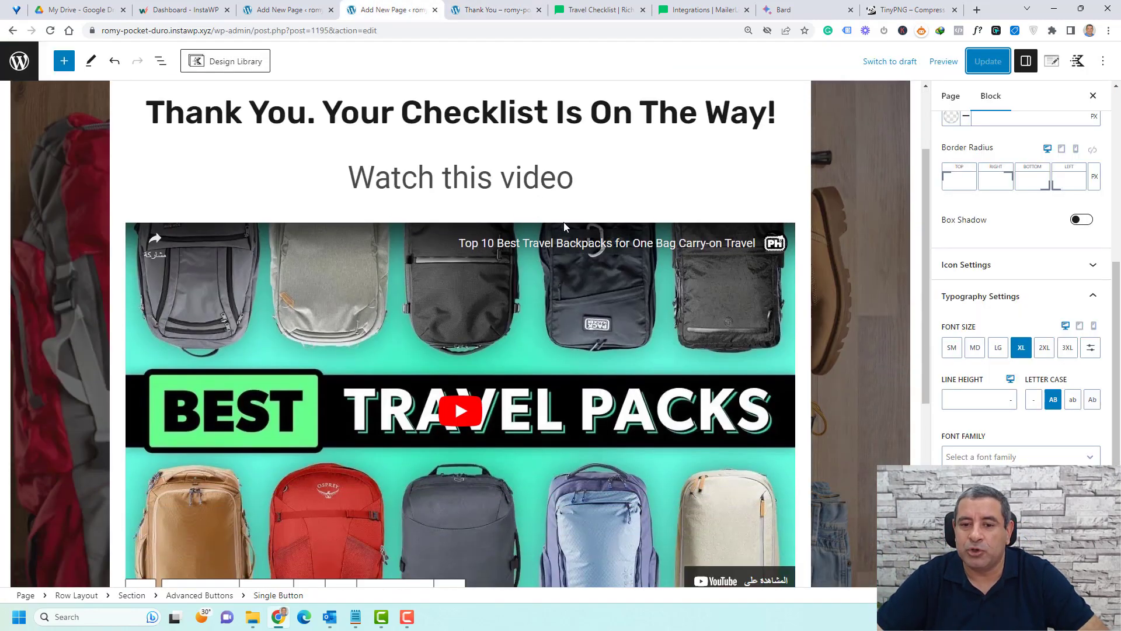
- Insert a new block after the 'Watch this video' text
click(563, 224)
click(540, 181)
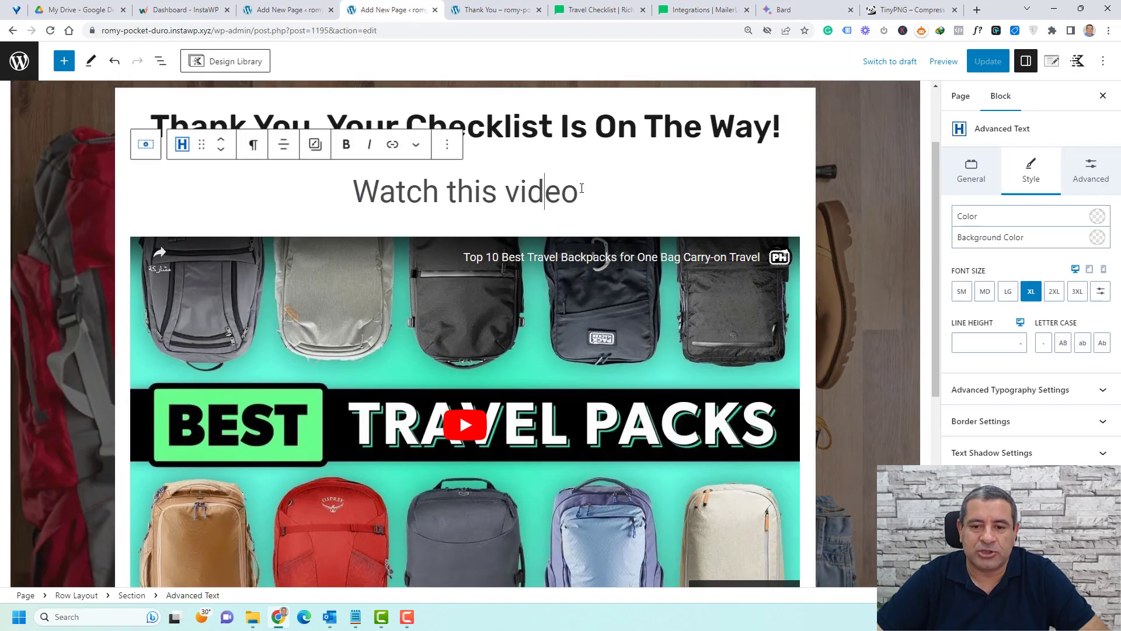
click(447, 144)
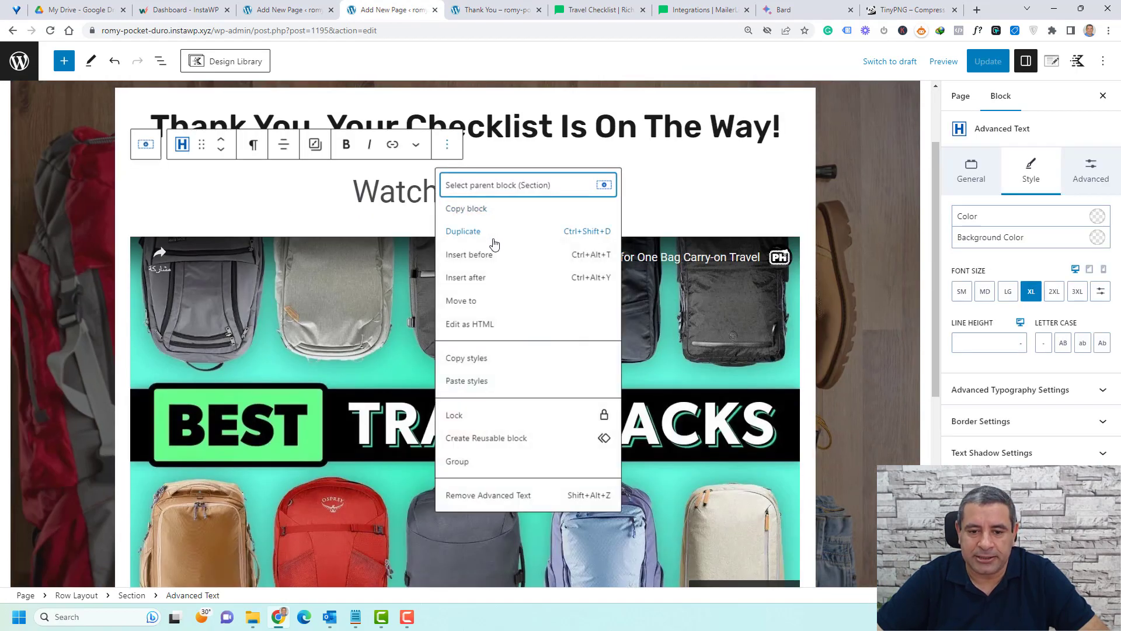
click(496, 277)
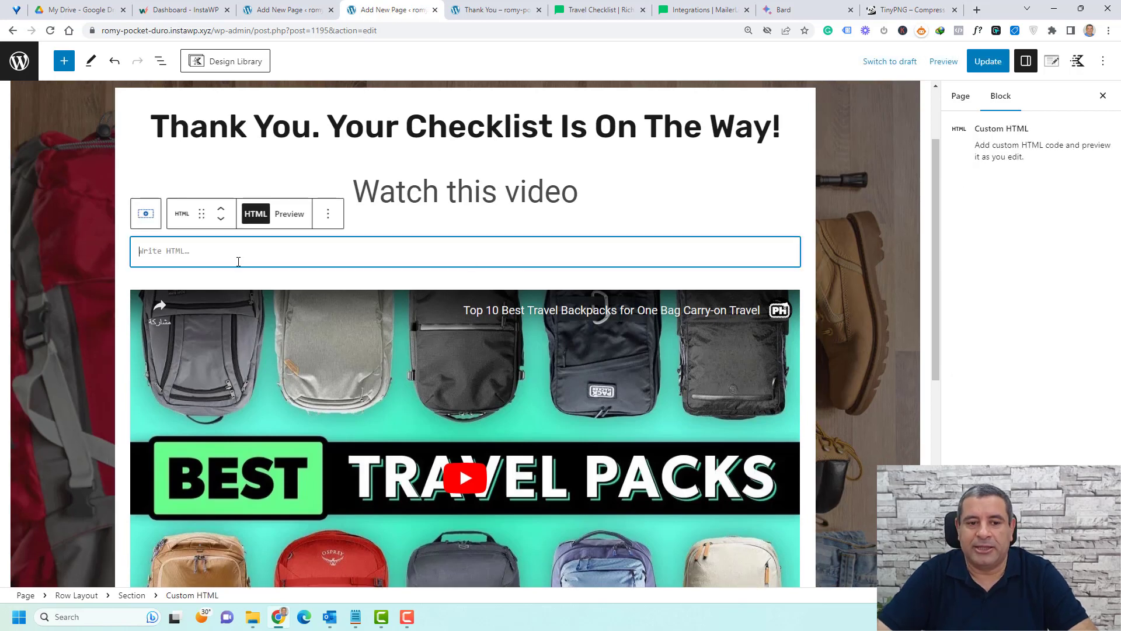
- Remove the empty Custom HTML block, update the Thank You page, and return to the landing page
click(326, 216)
click(406, 564)
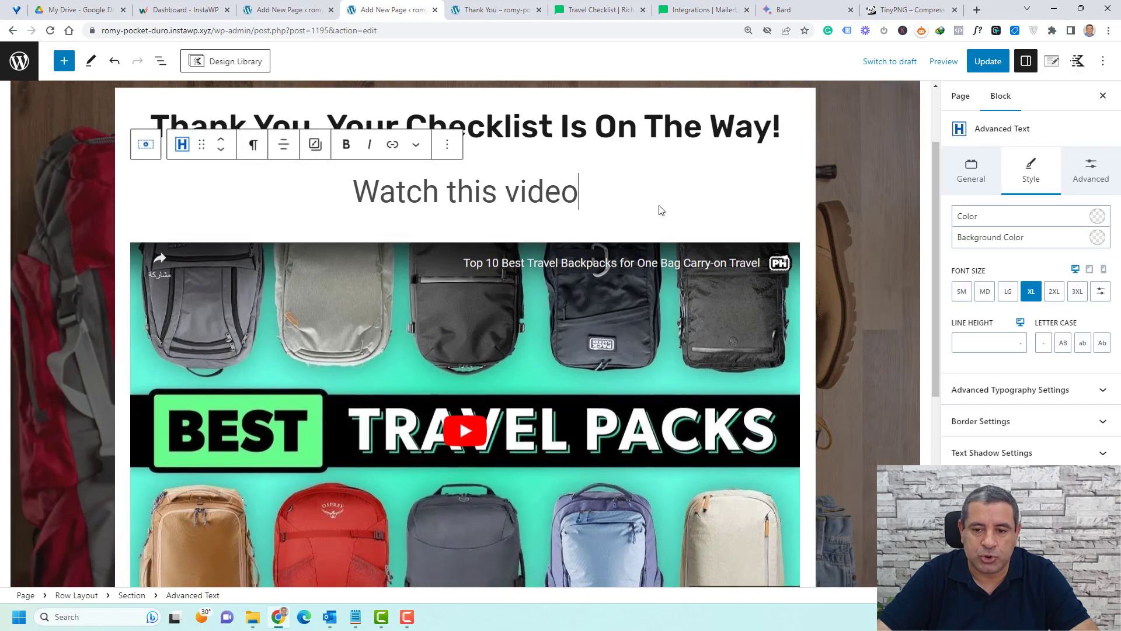
click(988, 61)
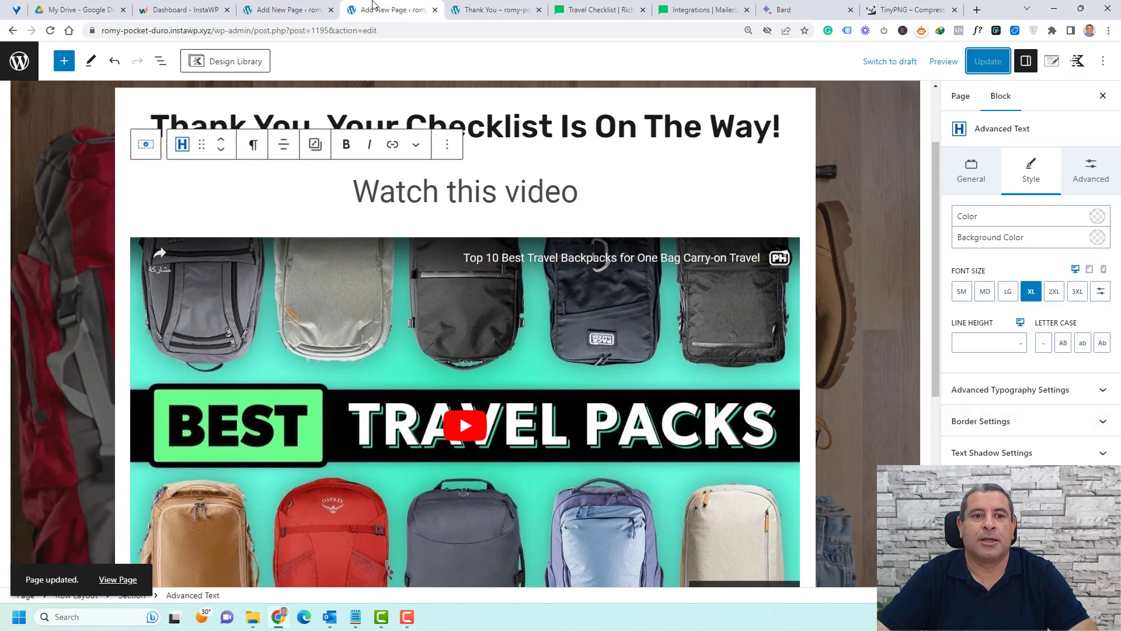
click(286, 9)
click(884, 165)
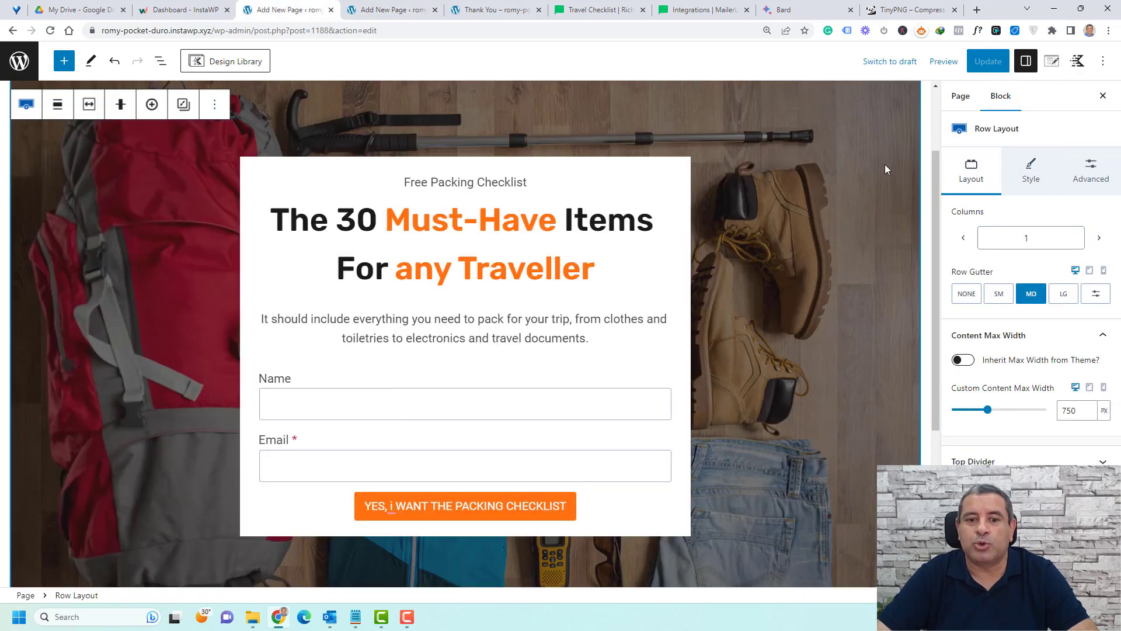
- Reload the editor and set the signup form's redirect to the Thank You page
click(455, 254)
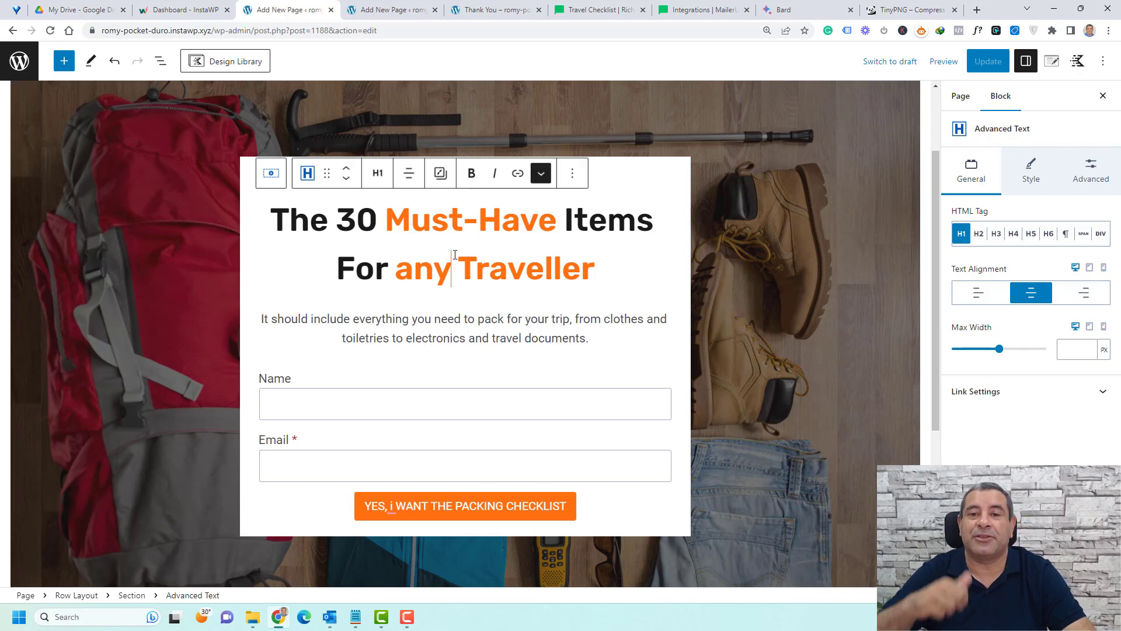
click(51, 32)
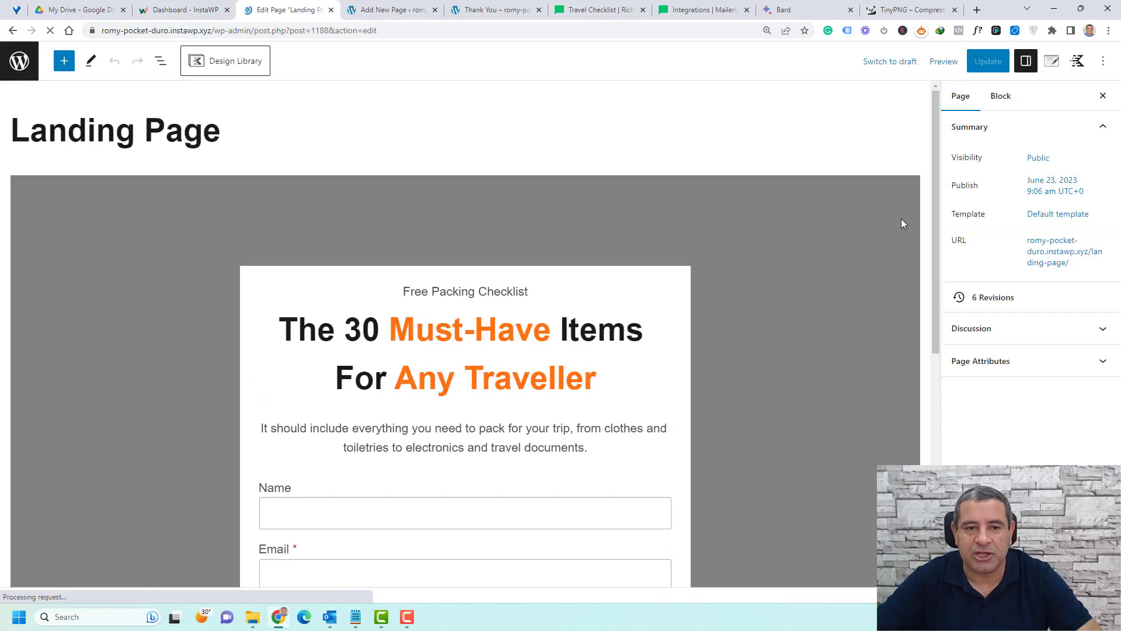
scroll(407, 262, down, 4)
click(407, 262)
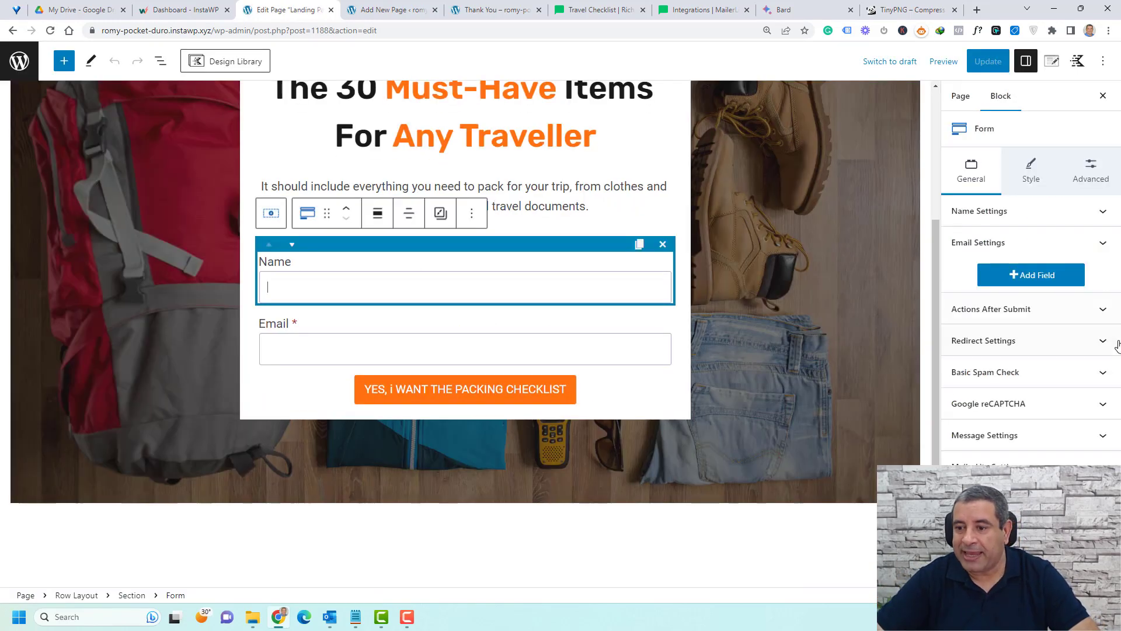
click(1026, 316)
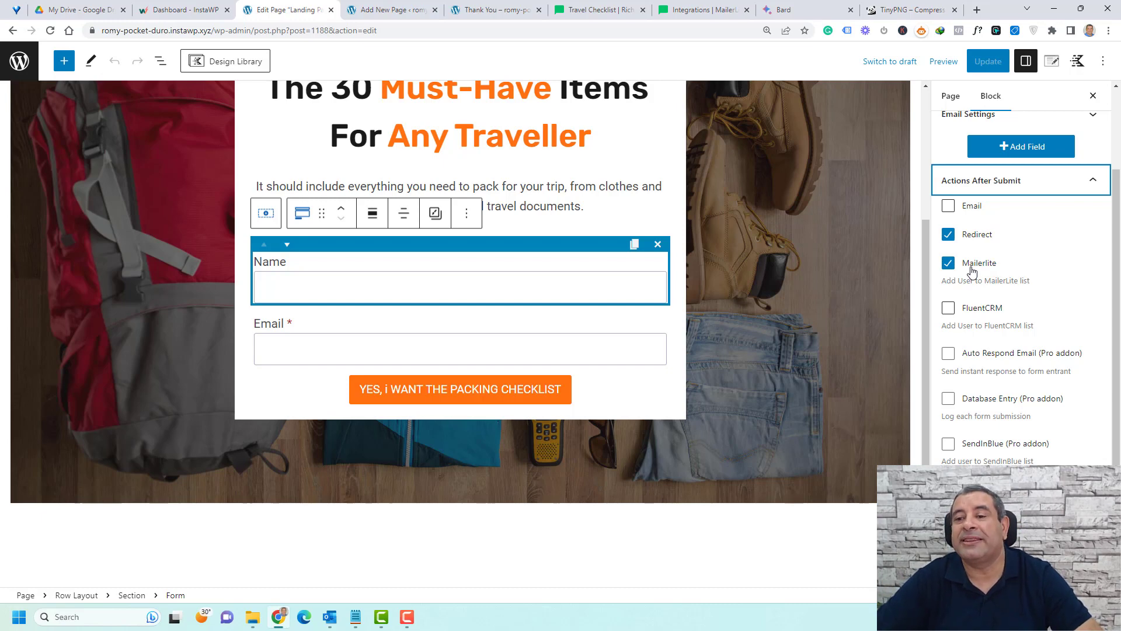
click(996, 180)
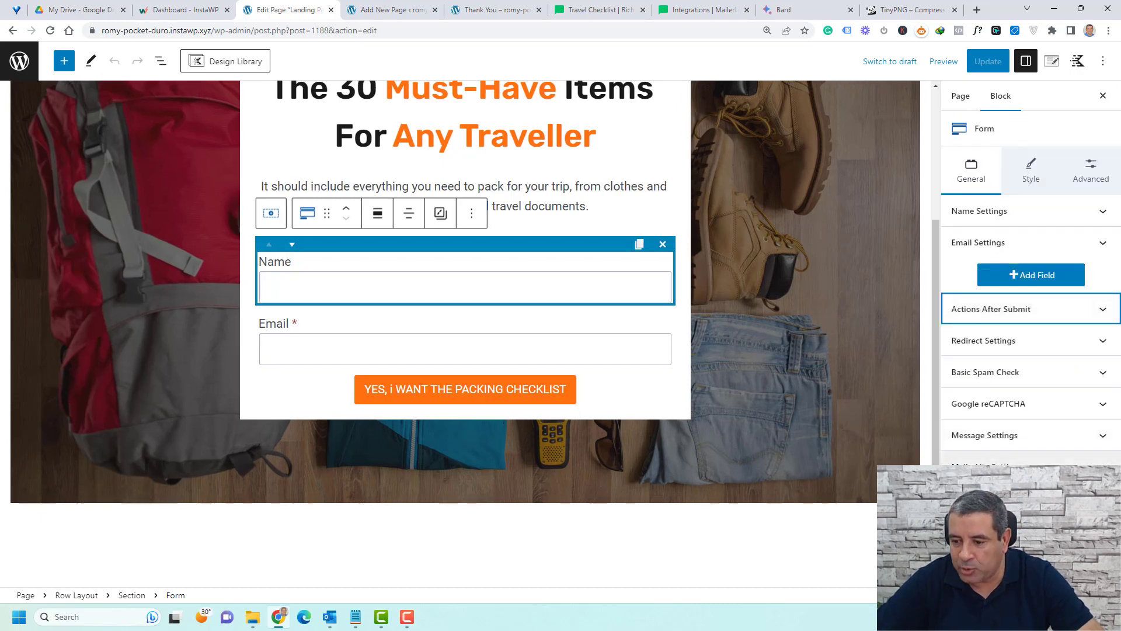
click(1014, 341)
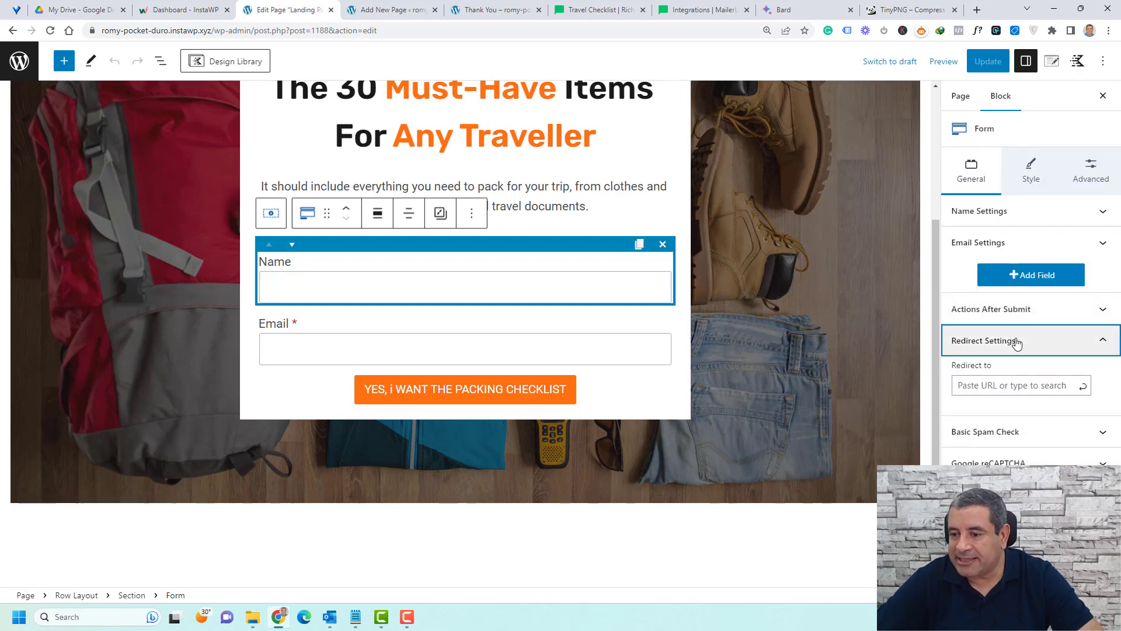
click(1032, 388)
text(t)
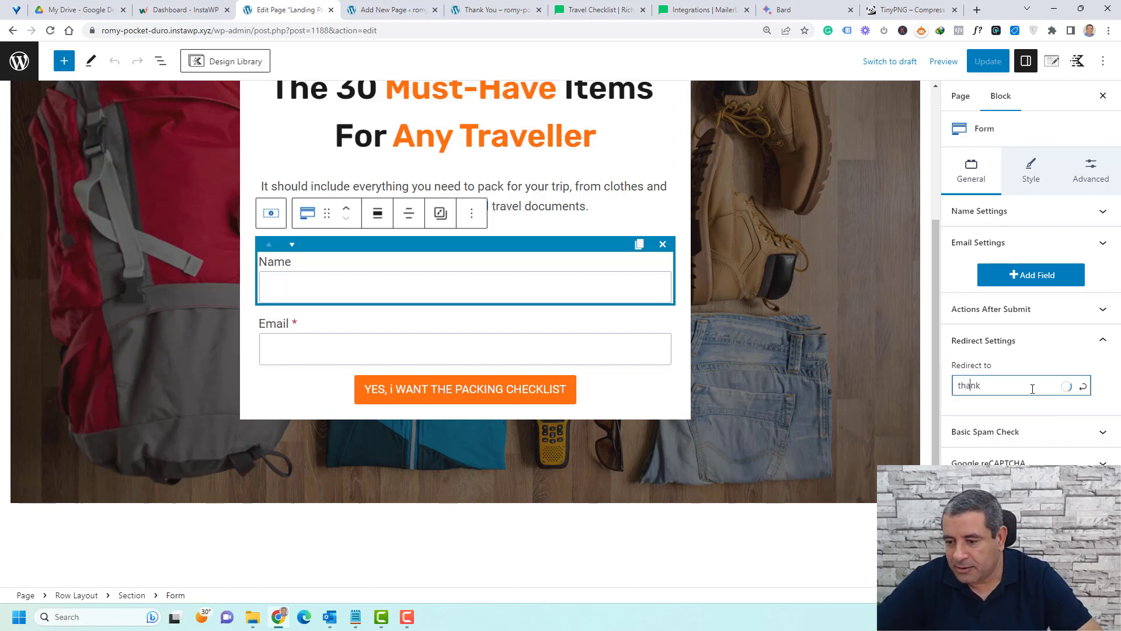
text(hank)
click(1022, 418)
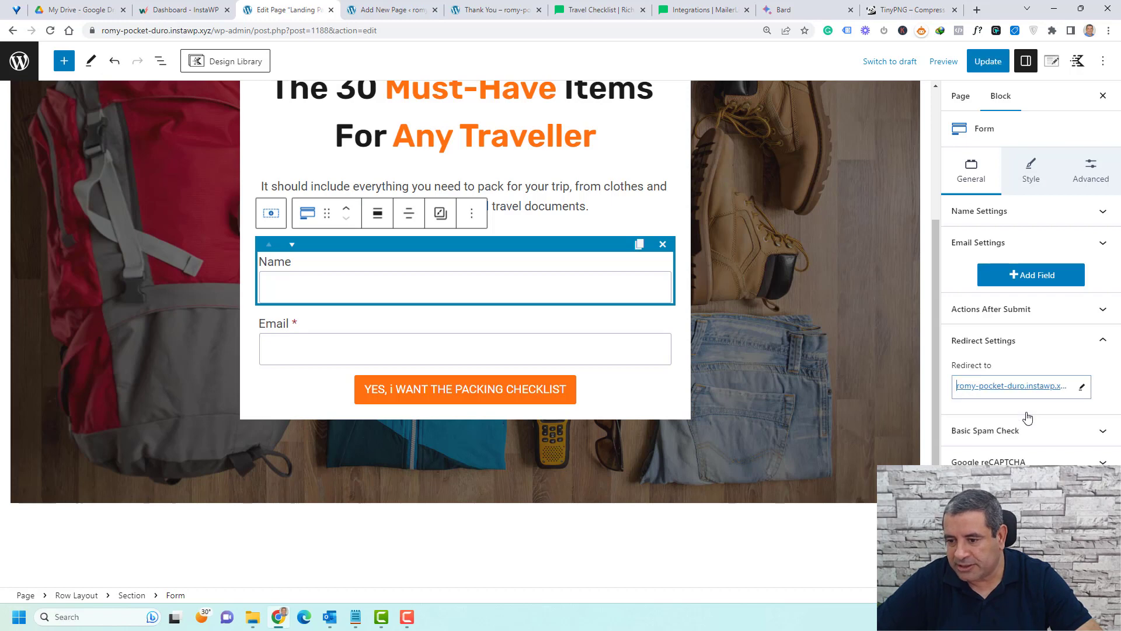
- Update the landing page and view it live in an incognito window
click(988, 61)
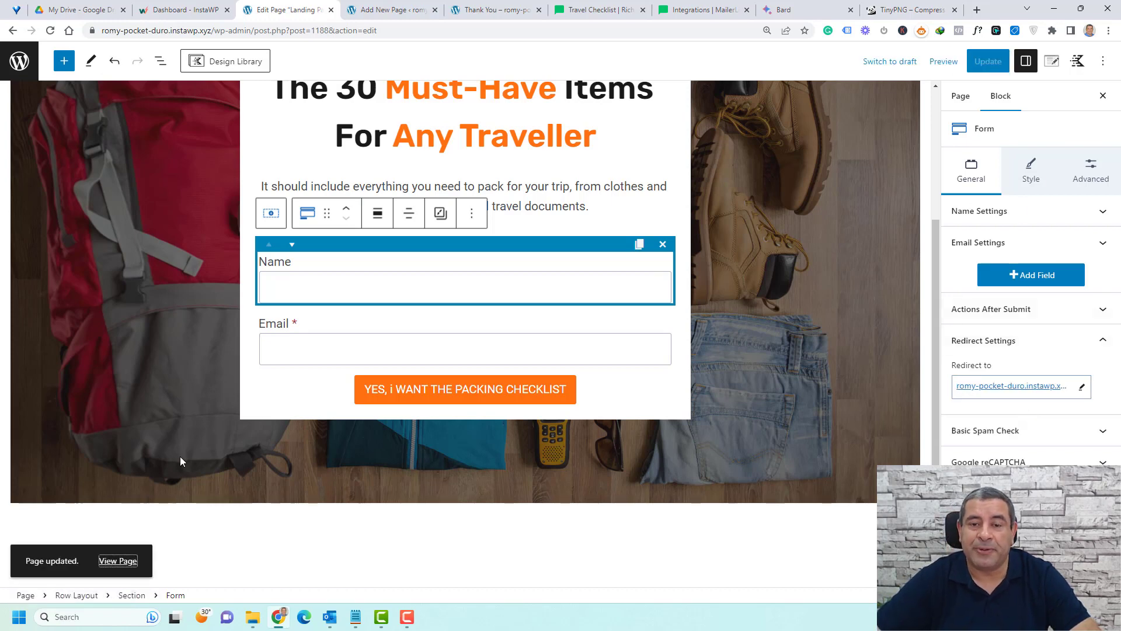
right_click(110, 561)
click(152, 416)
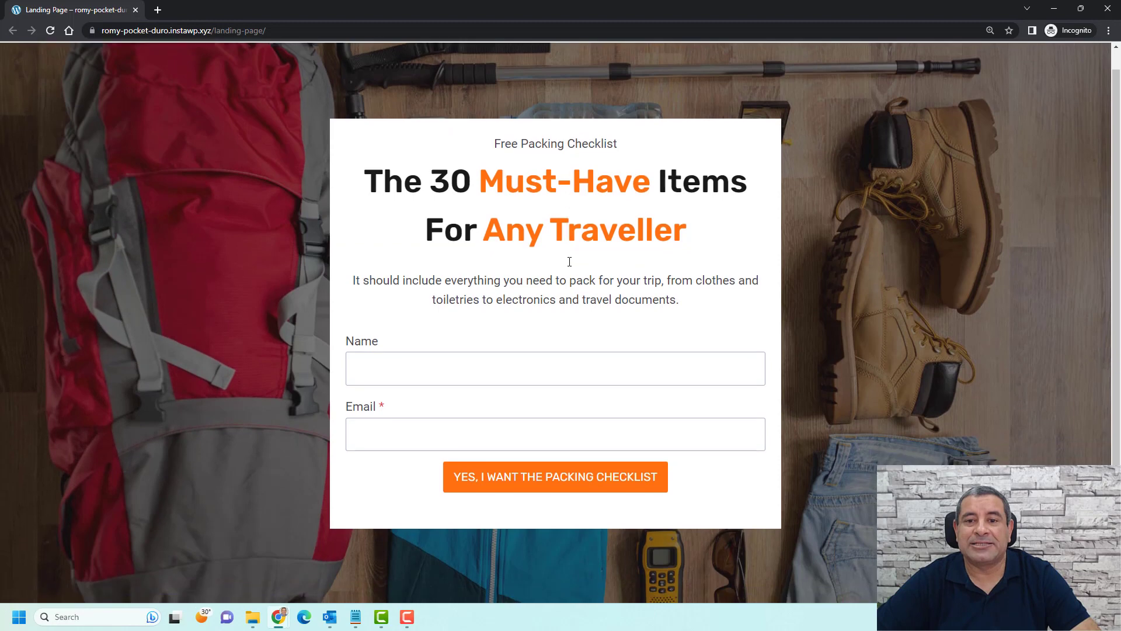
- Submit a test signup on the live form with a saved name and email
click(493, 374)
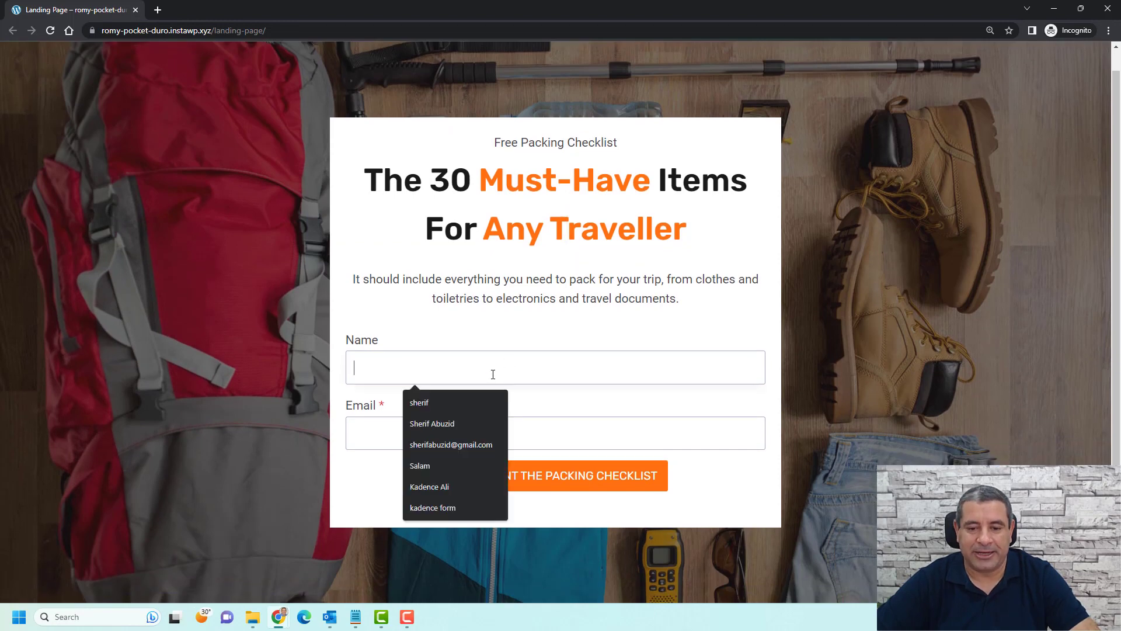
click(443, 423)
click(469, 432)
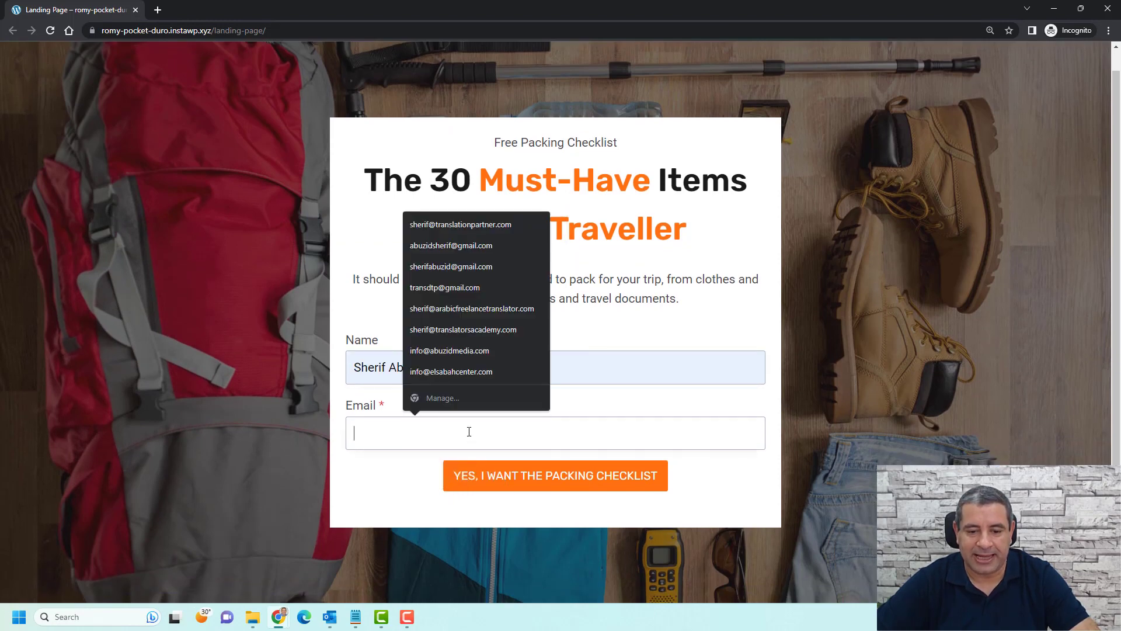
click(447, 373)
click(497, 476)
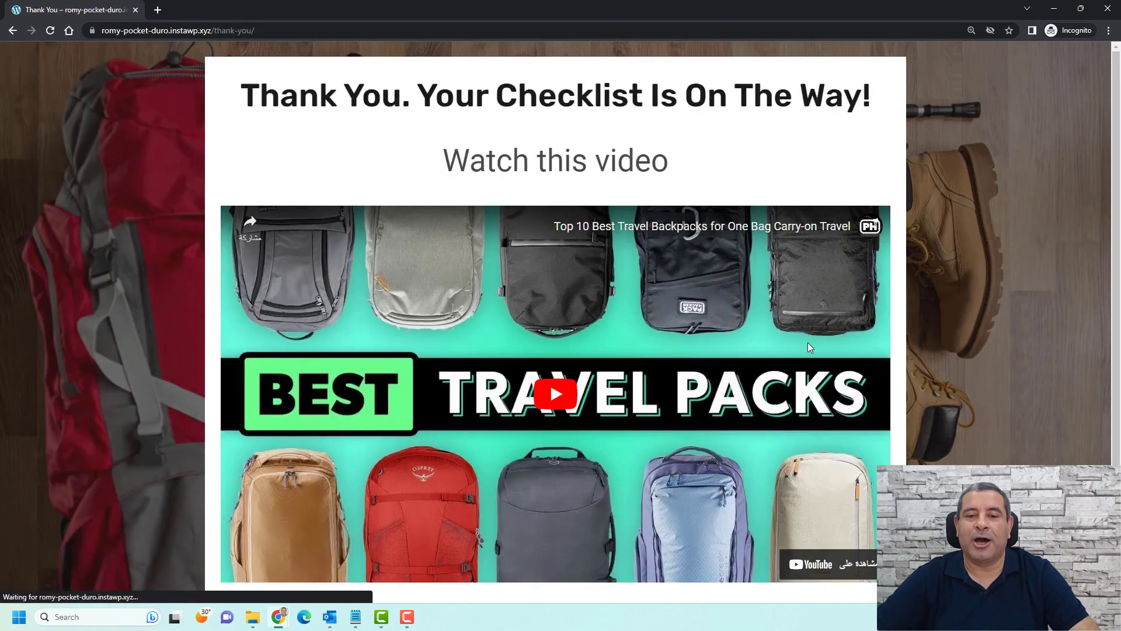
- Briefly play and pause the Thank You page's travel packs video, then return to the editor
scroll(808, 343, down, 2)
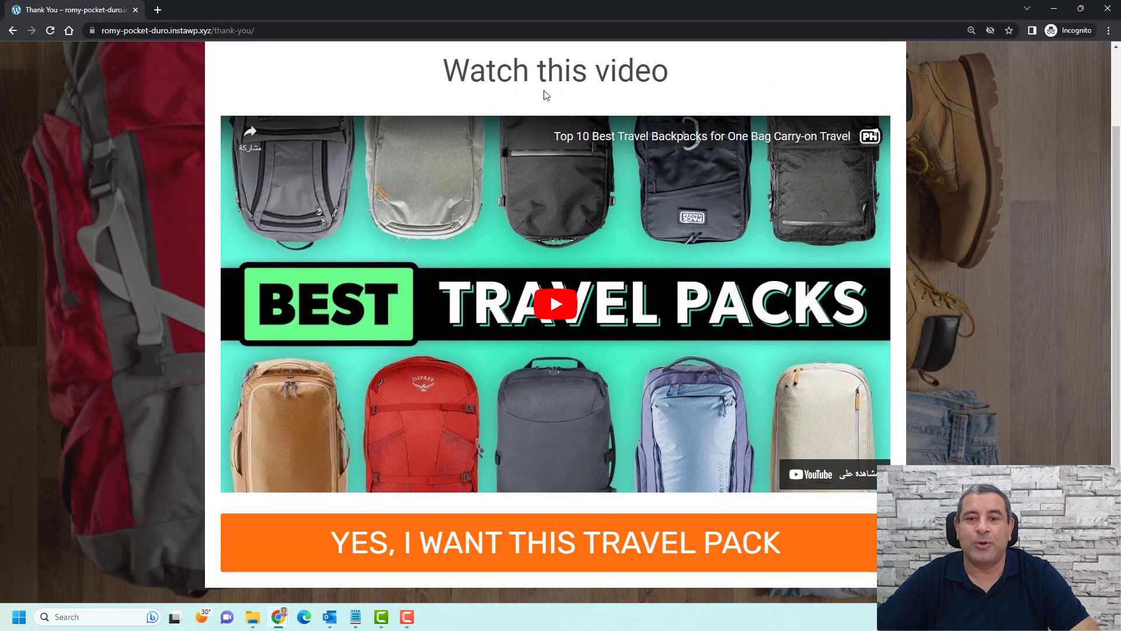
click(558, 315)
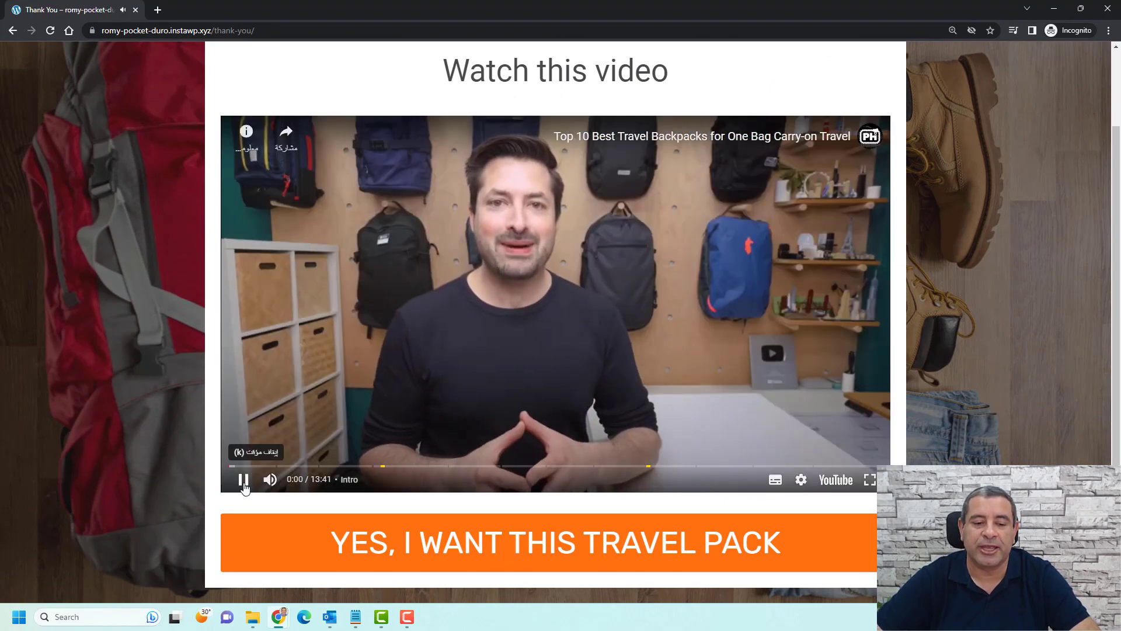
key(space)
scroll(171, 393, up, 2)
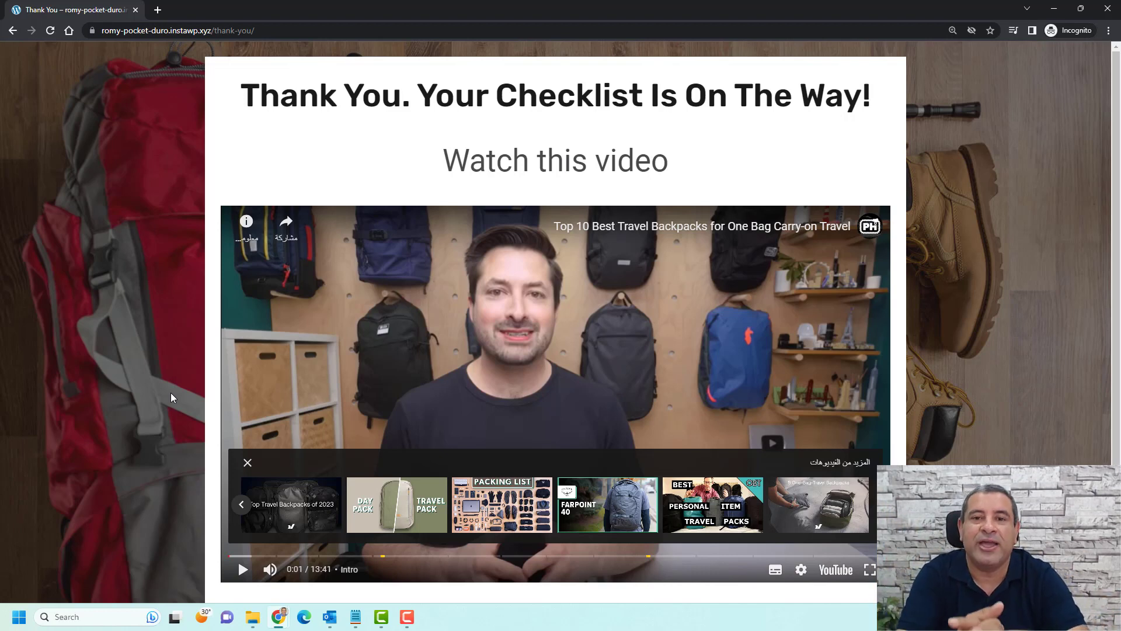
key(alt+Tab)
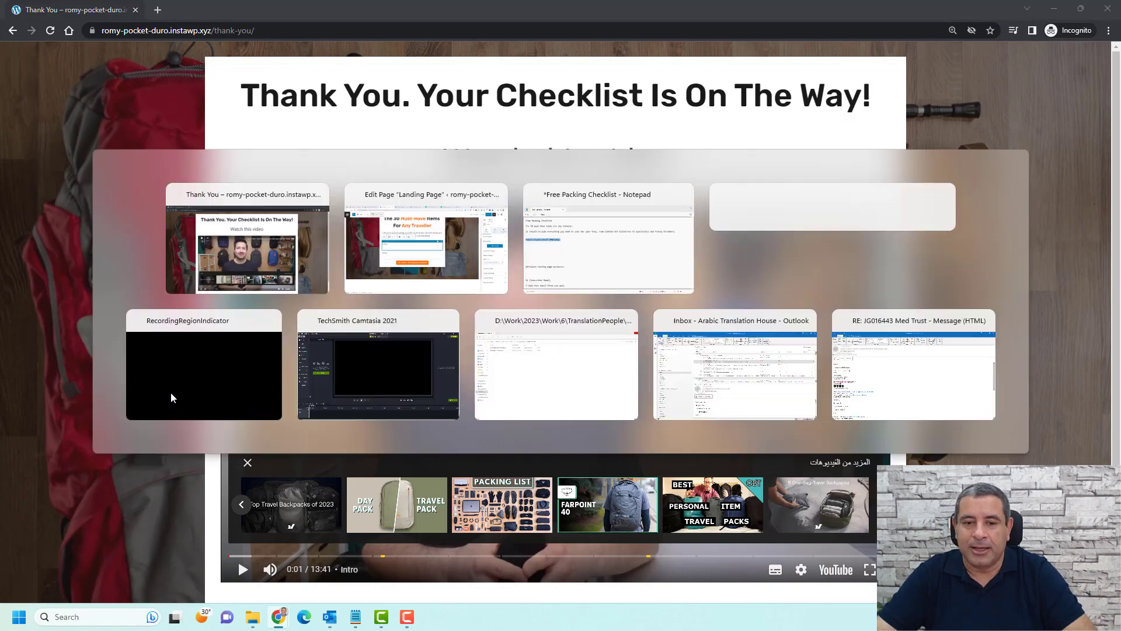
- In the Thank You page editor, start a '#' link on the orange travel pack button, then cancel it
click(390, 9)
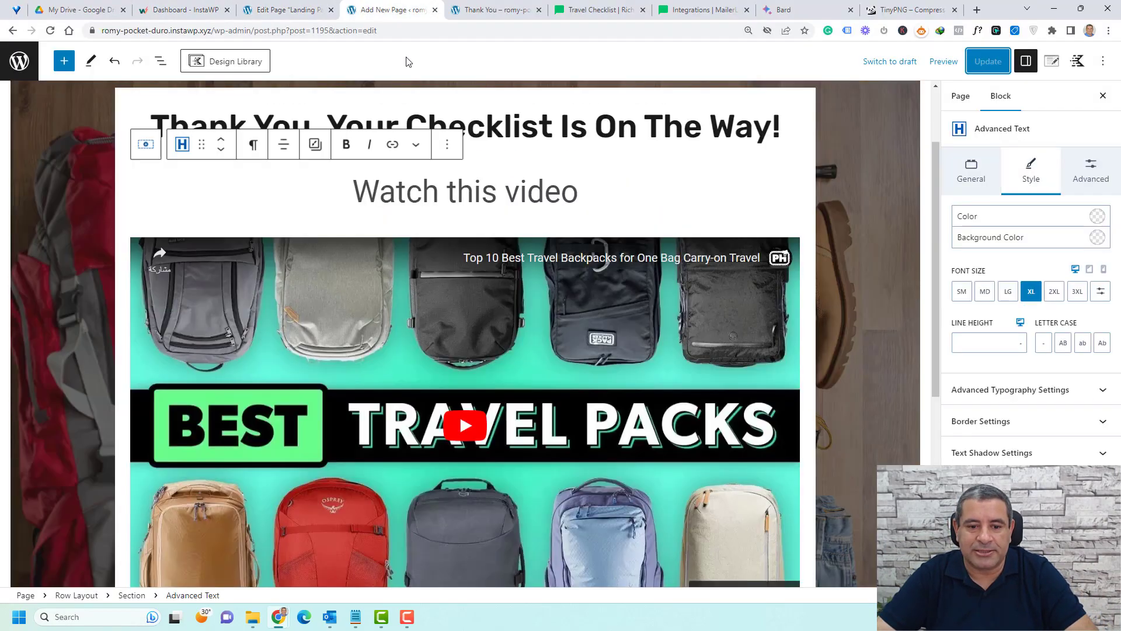
scroll(432, 350, down, 5)
click(446, 317)
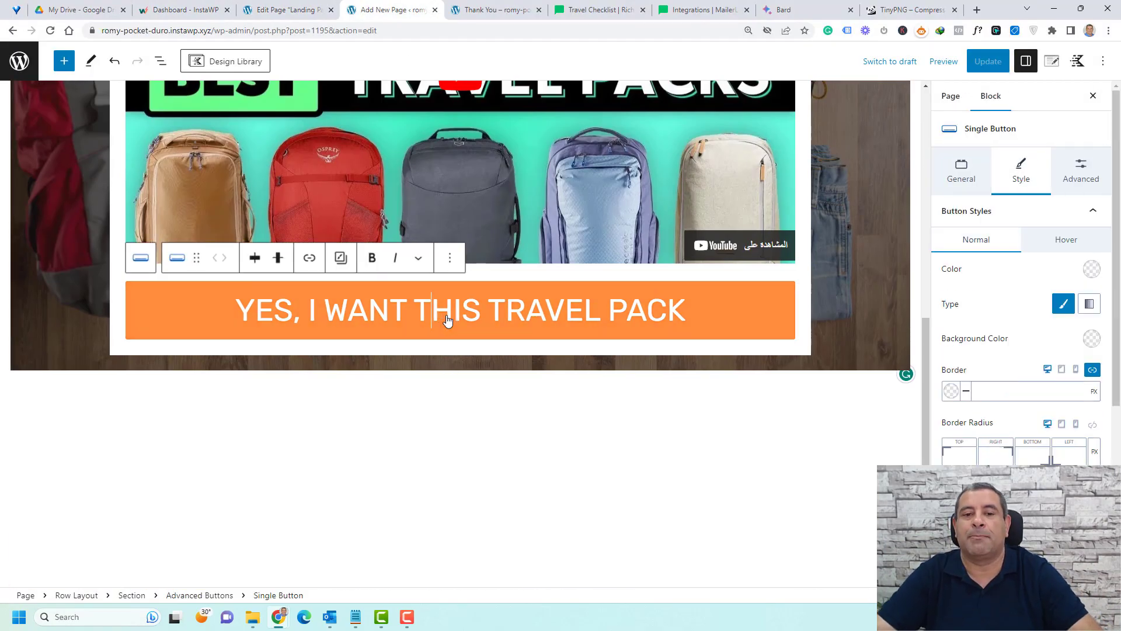
click(310, 258)
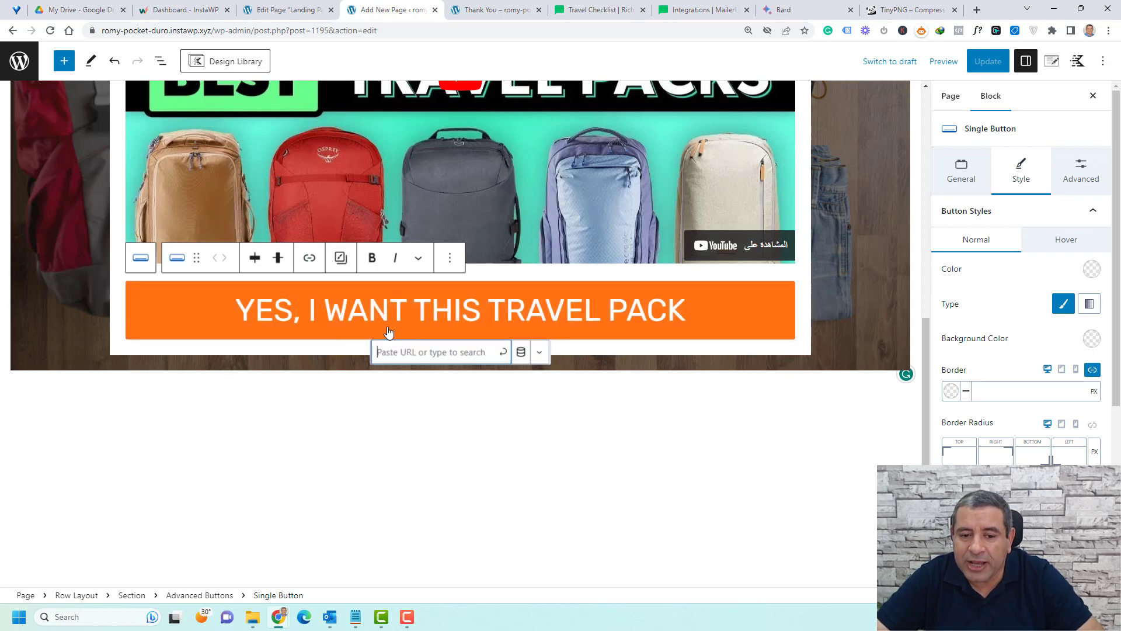
text(#)
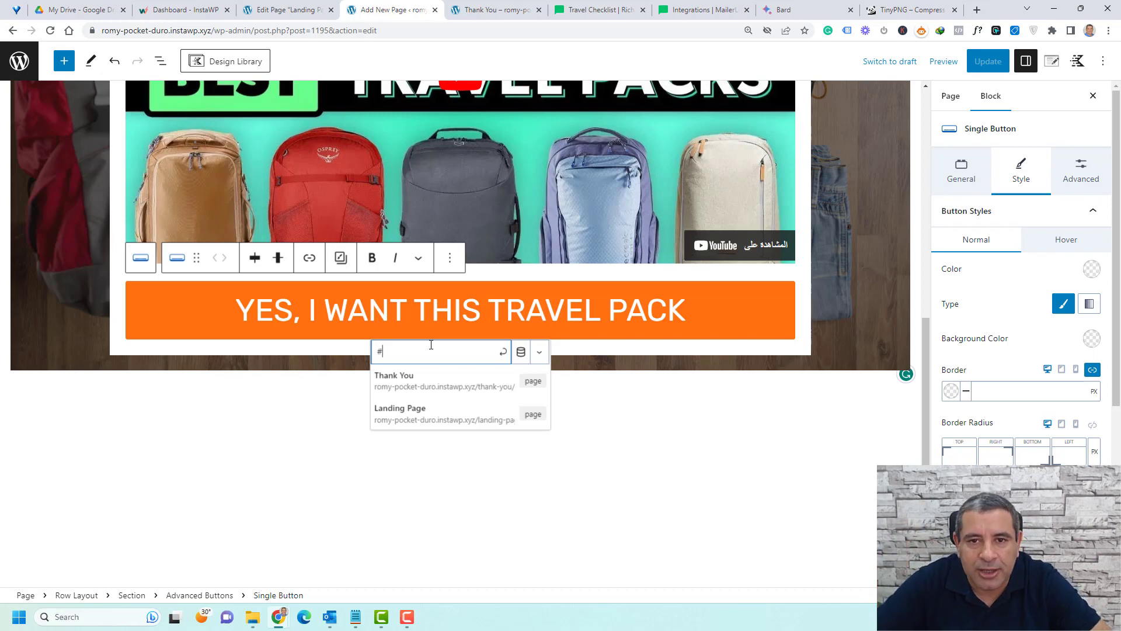
key(Escape)
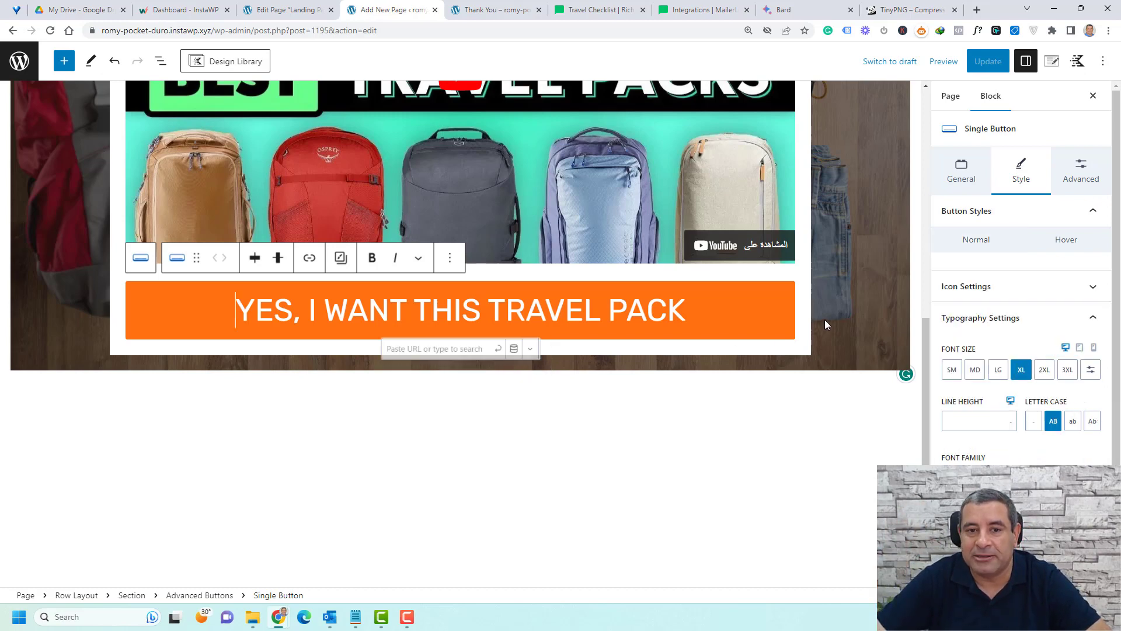
scroll(824, 319, up, 2)
click(287, 7)
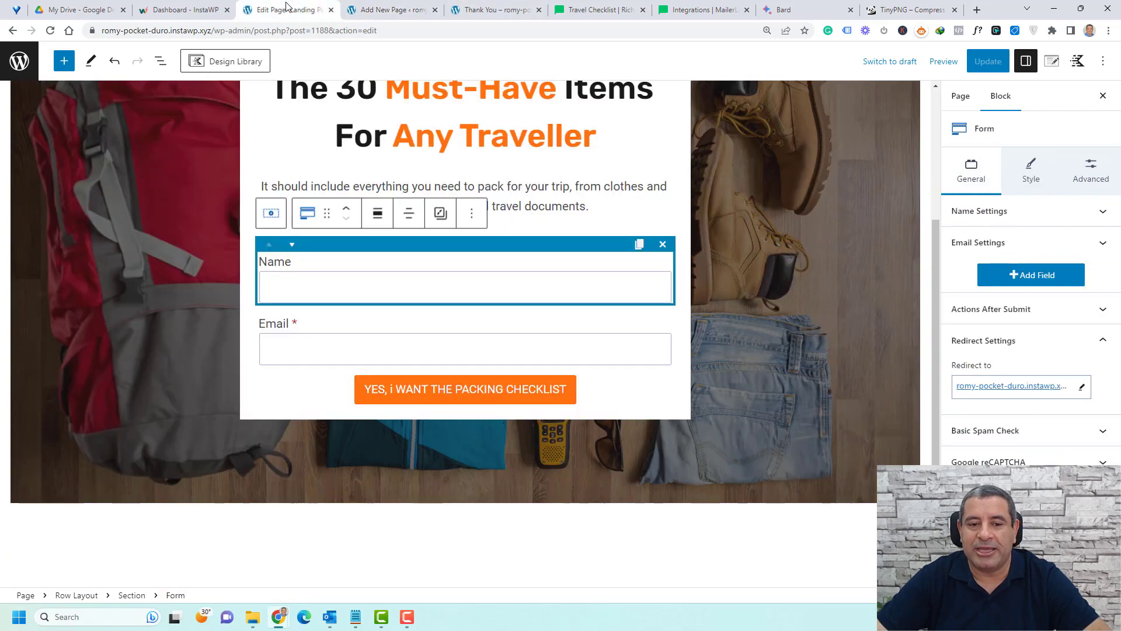
- Select the landing page row, glance at the MailerLite email and integration, then view the live Thank You page
click(187, 323)
scroll(188, 323, up, 4)
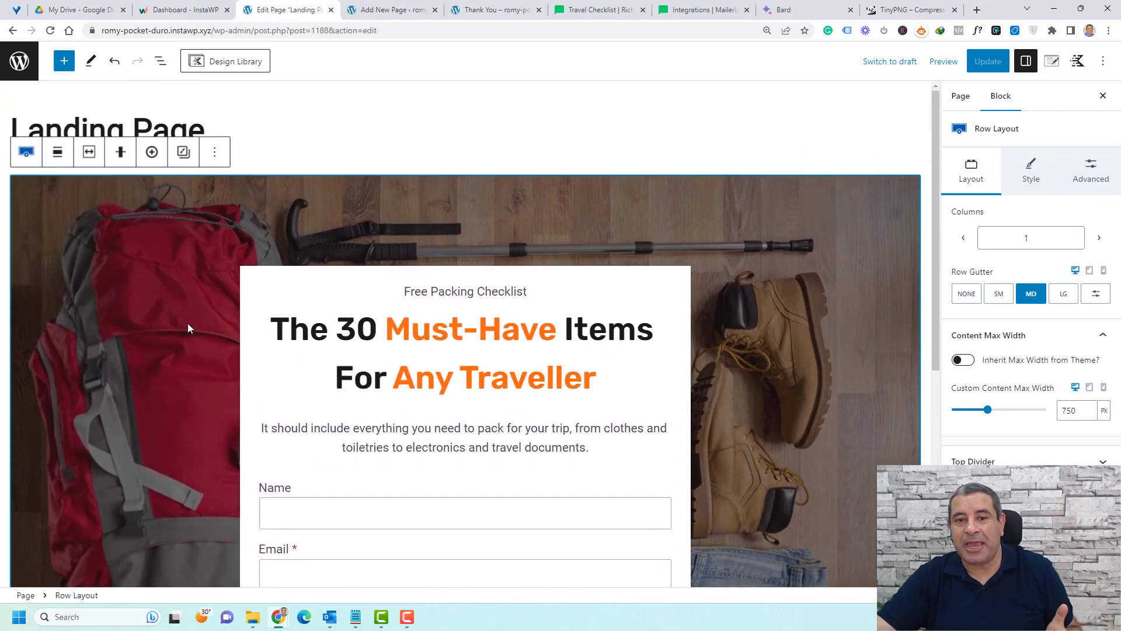
click(610, 6)
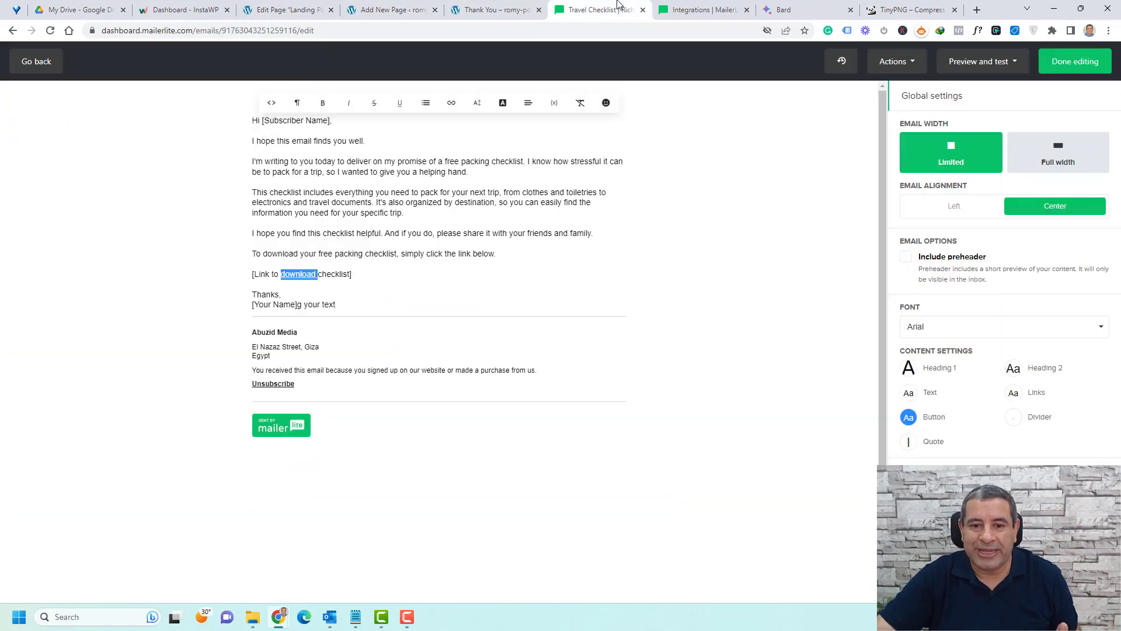
click(671, 6)
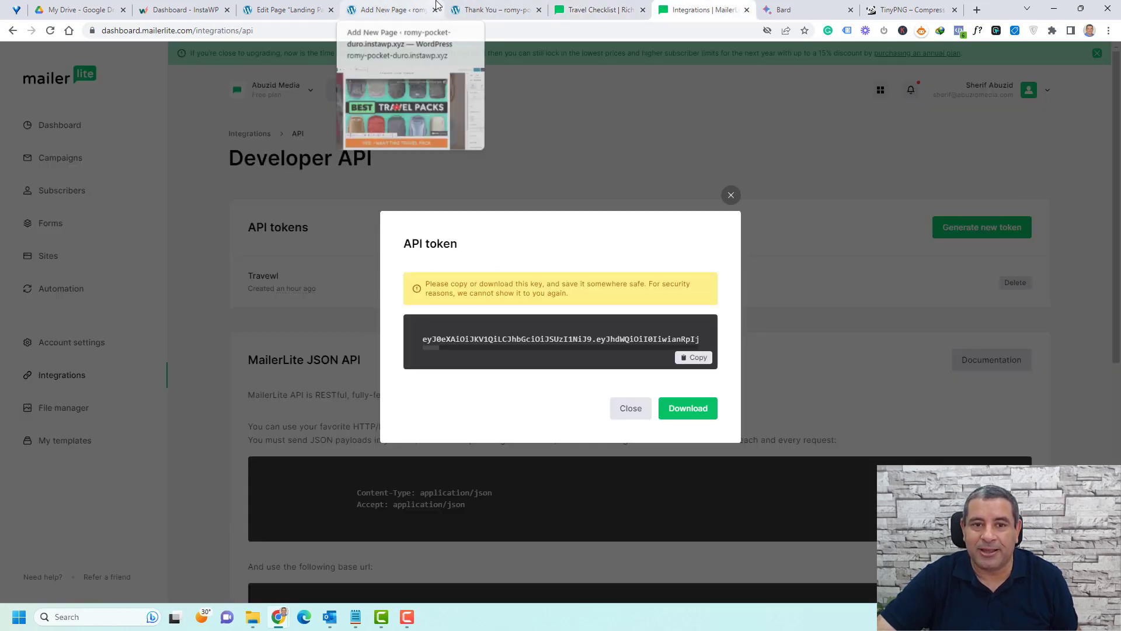
click(418, 8)
click(461, 8)
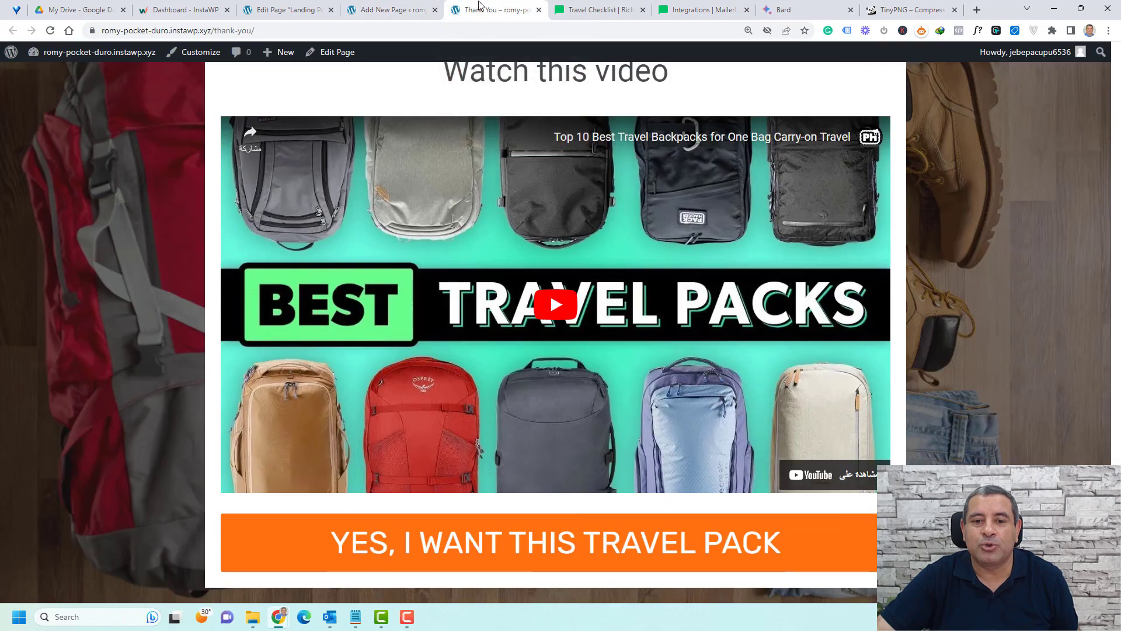